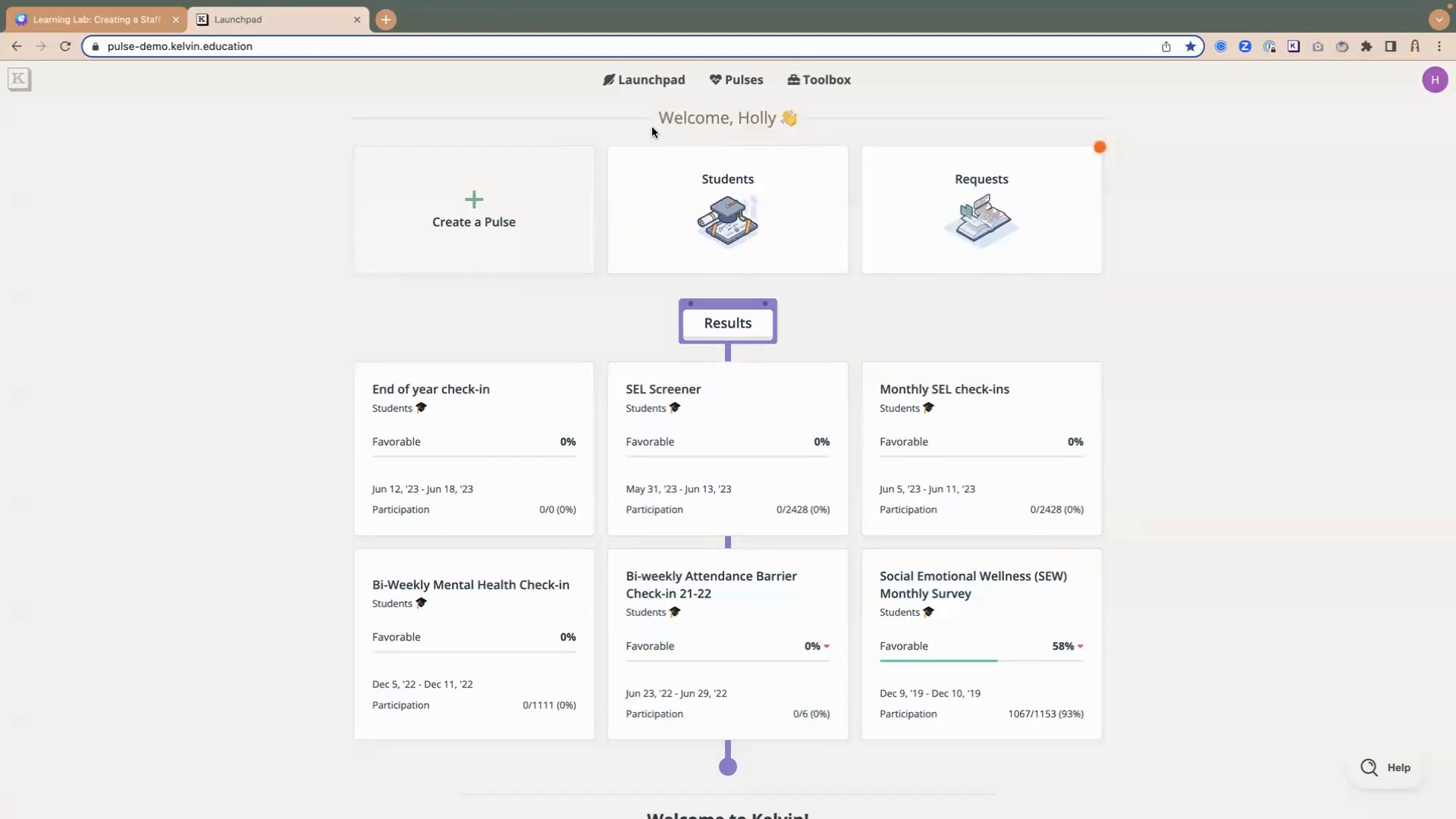
- Start a new pulse for staff respondents from the list of pulses
left_click(741, 81)
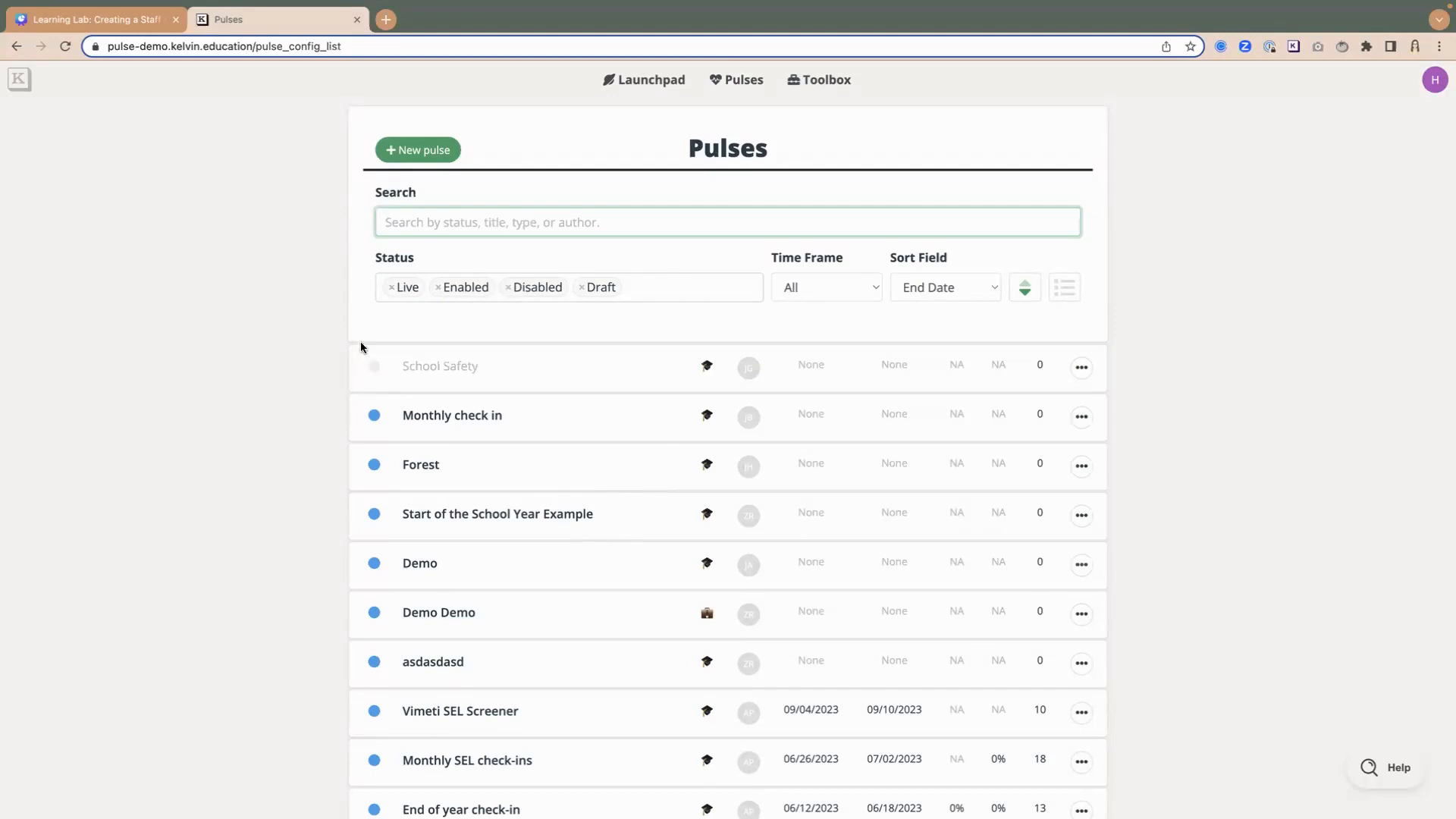
left_click(413, 154)
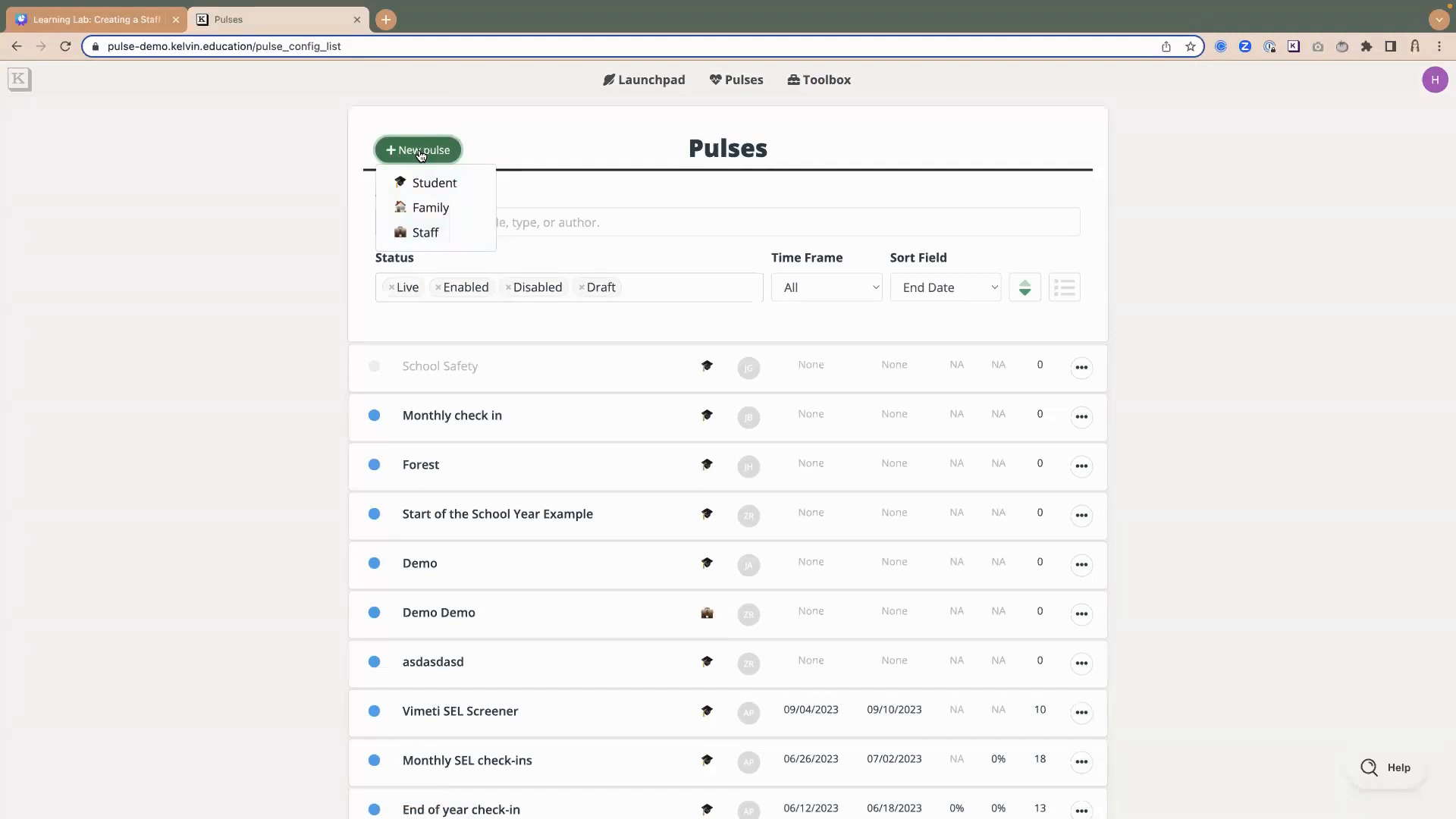
left_click(424, 231)
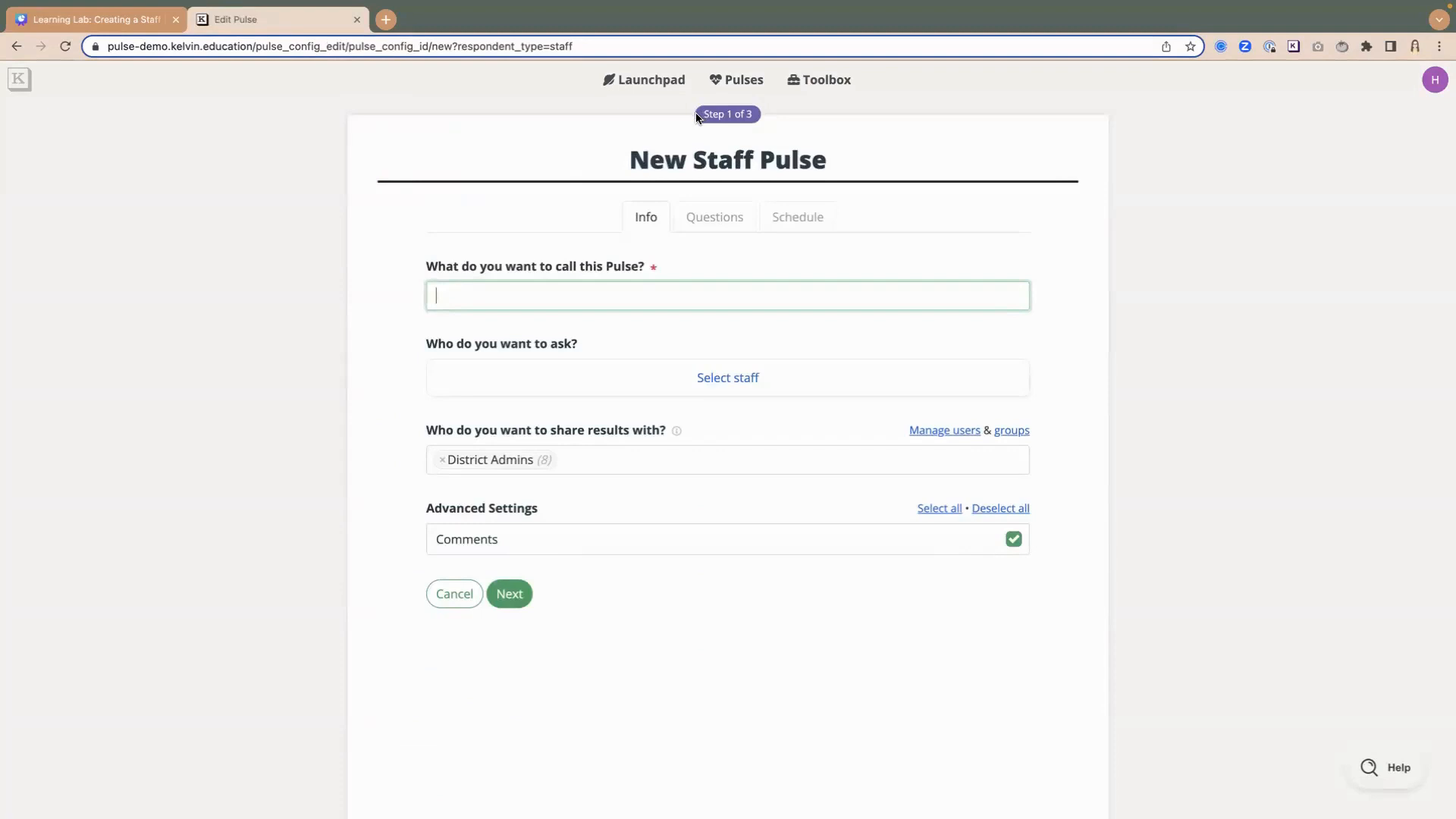
left_click_drag(696, 116, 770, 119)
left_click(764, 122)
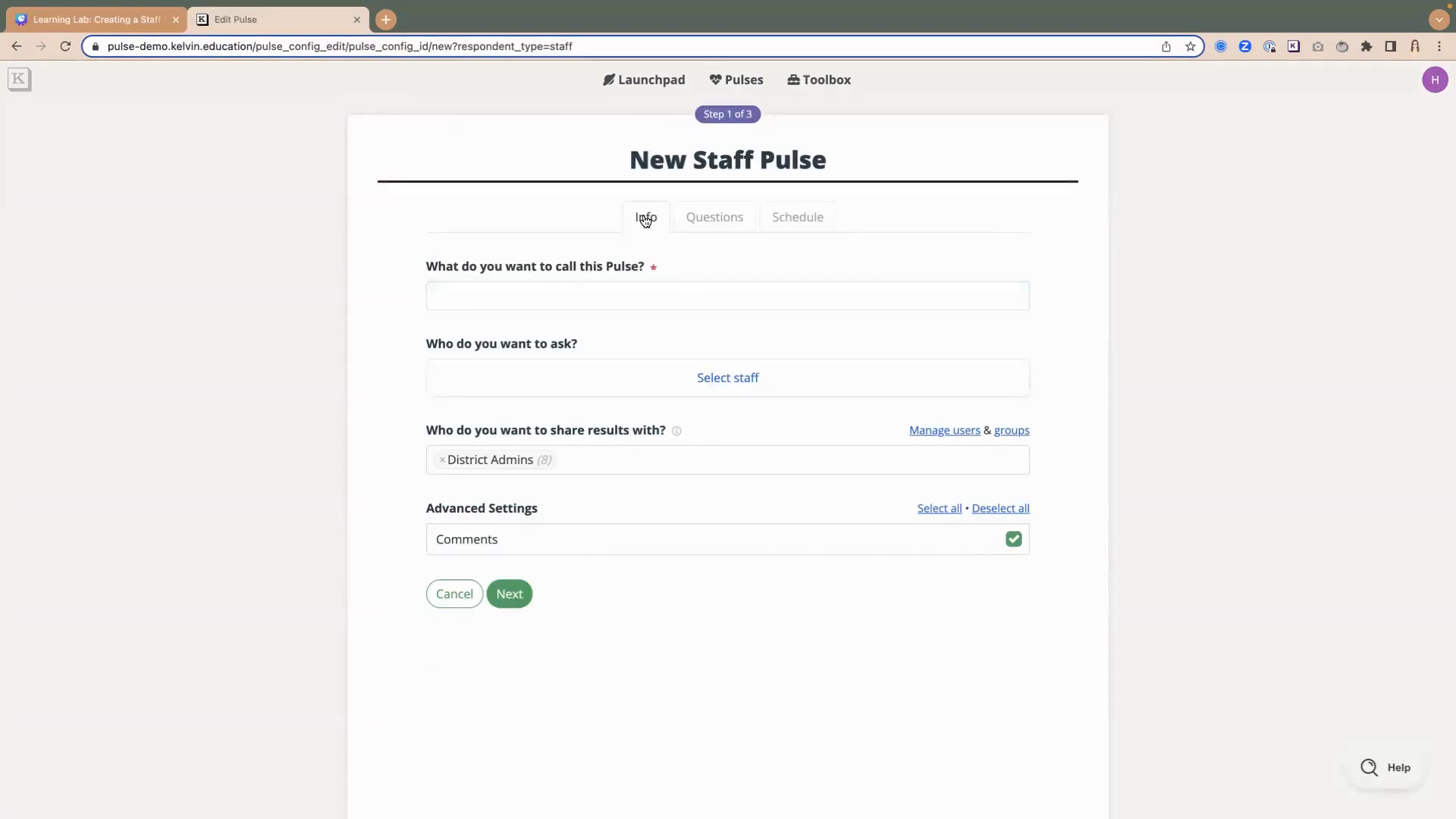
- Name the new staff pulse "Staff check in"
left_click(543, 303)
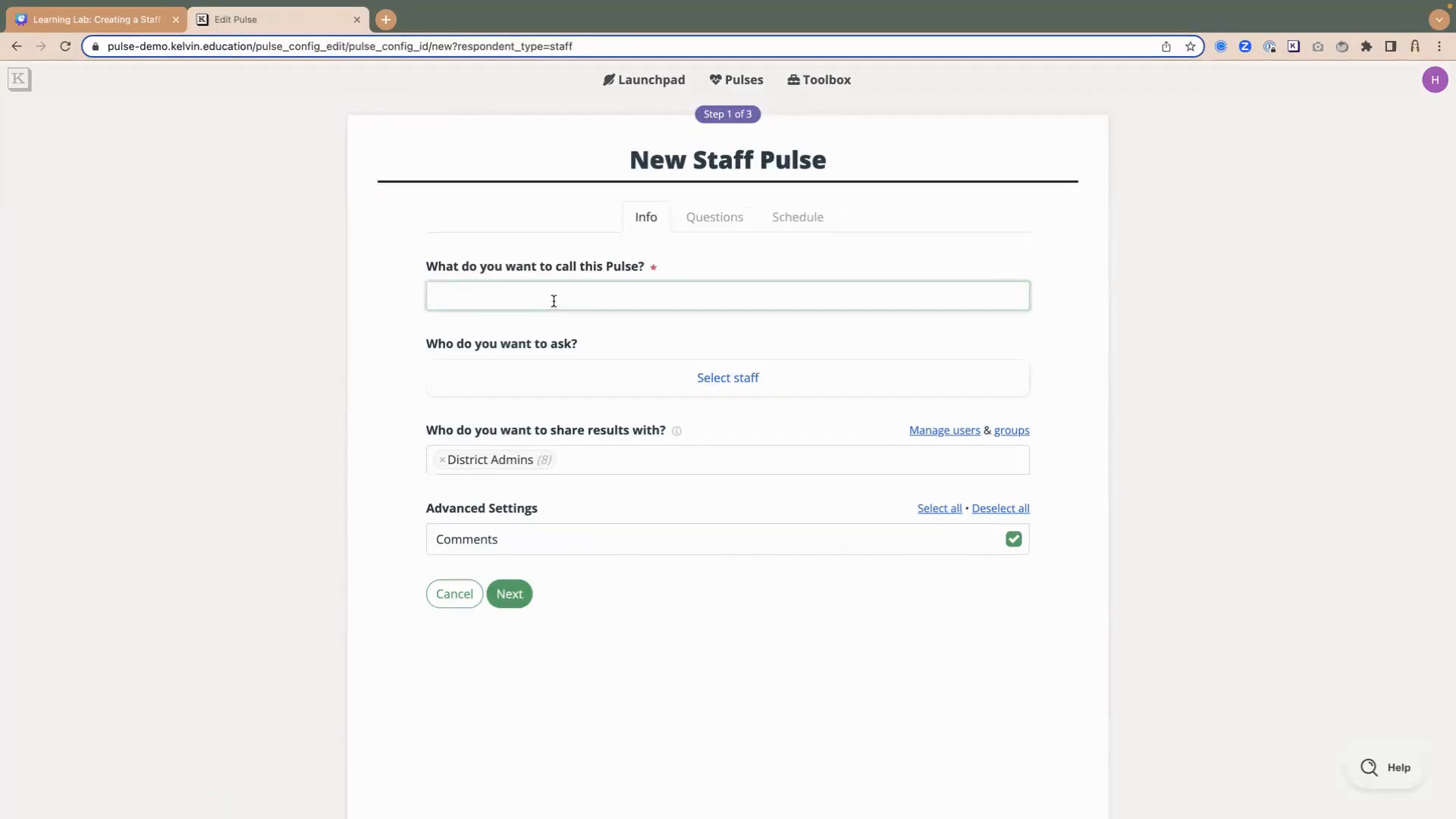
type("Staff check in")
- Open the staff selection for the pulse and choose Boogie Middle as the school to ask
left_click(735, 380)
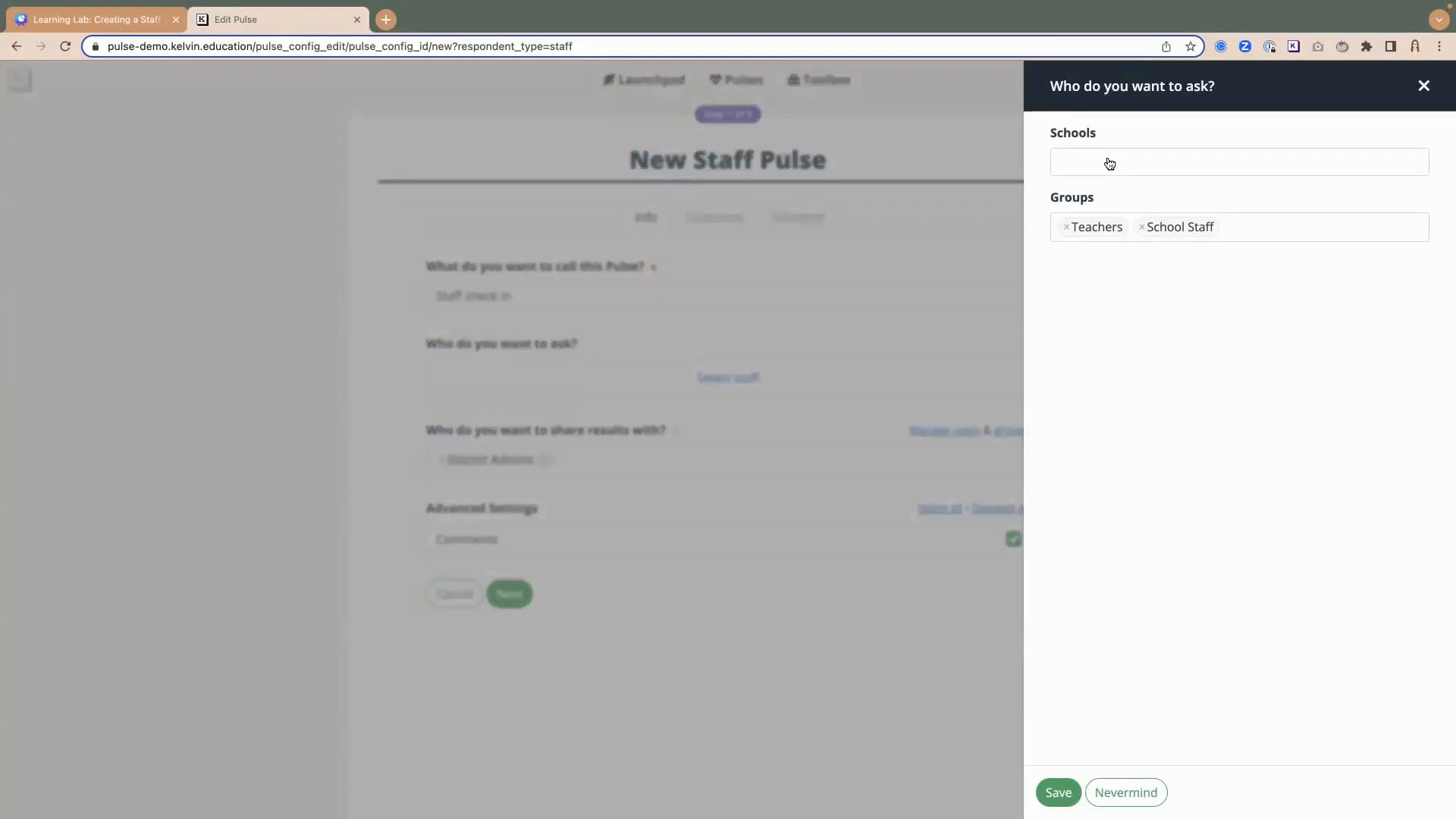
left_click(1110, 163)
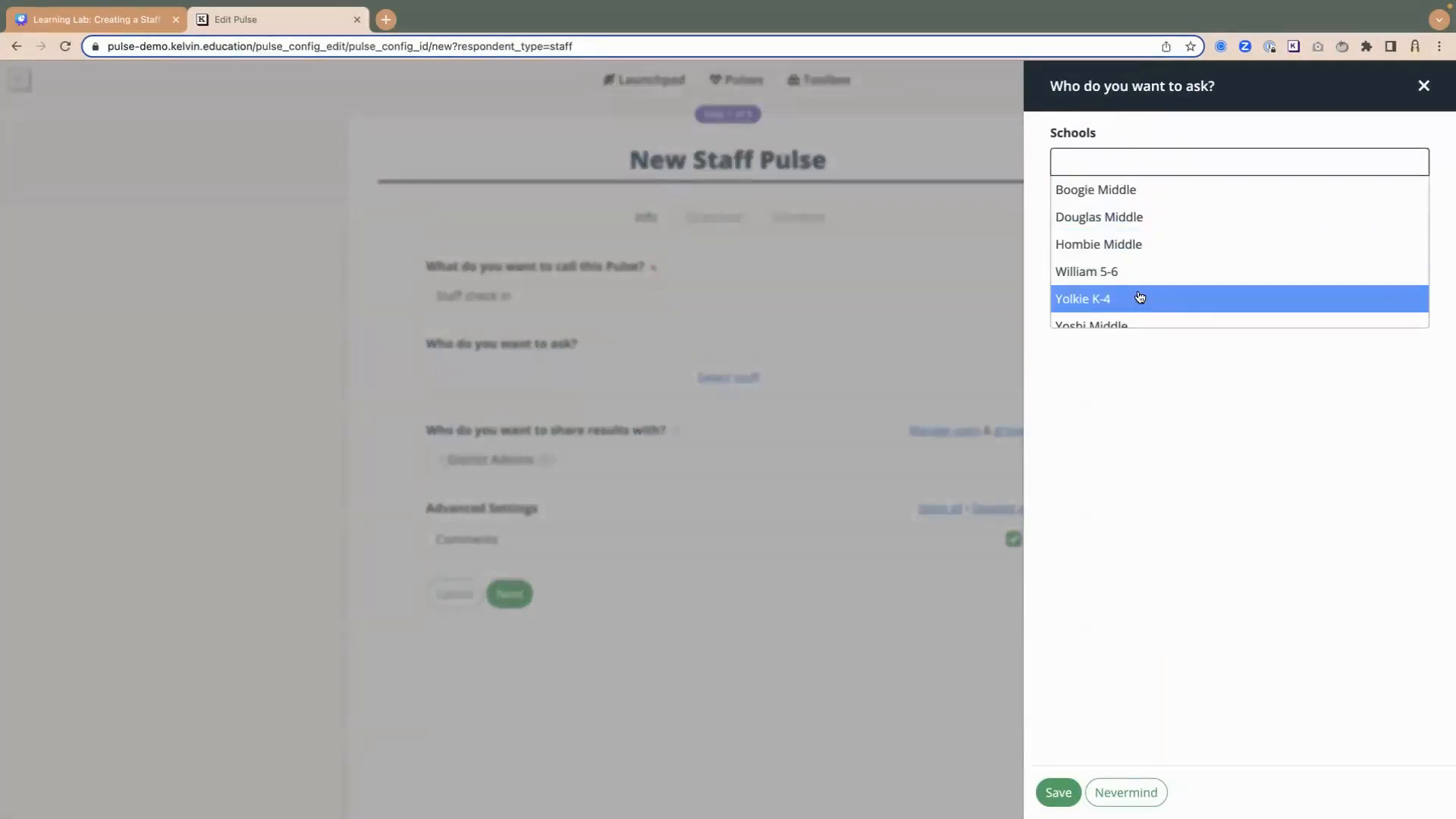
left_click(1089, 191)
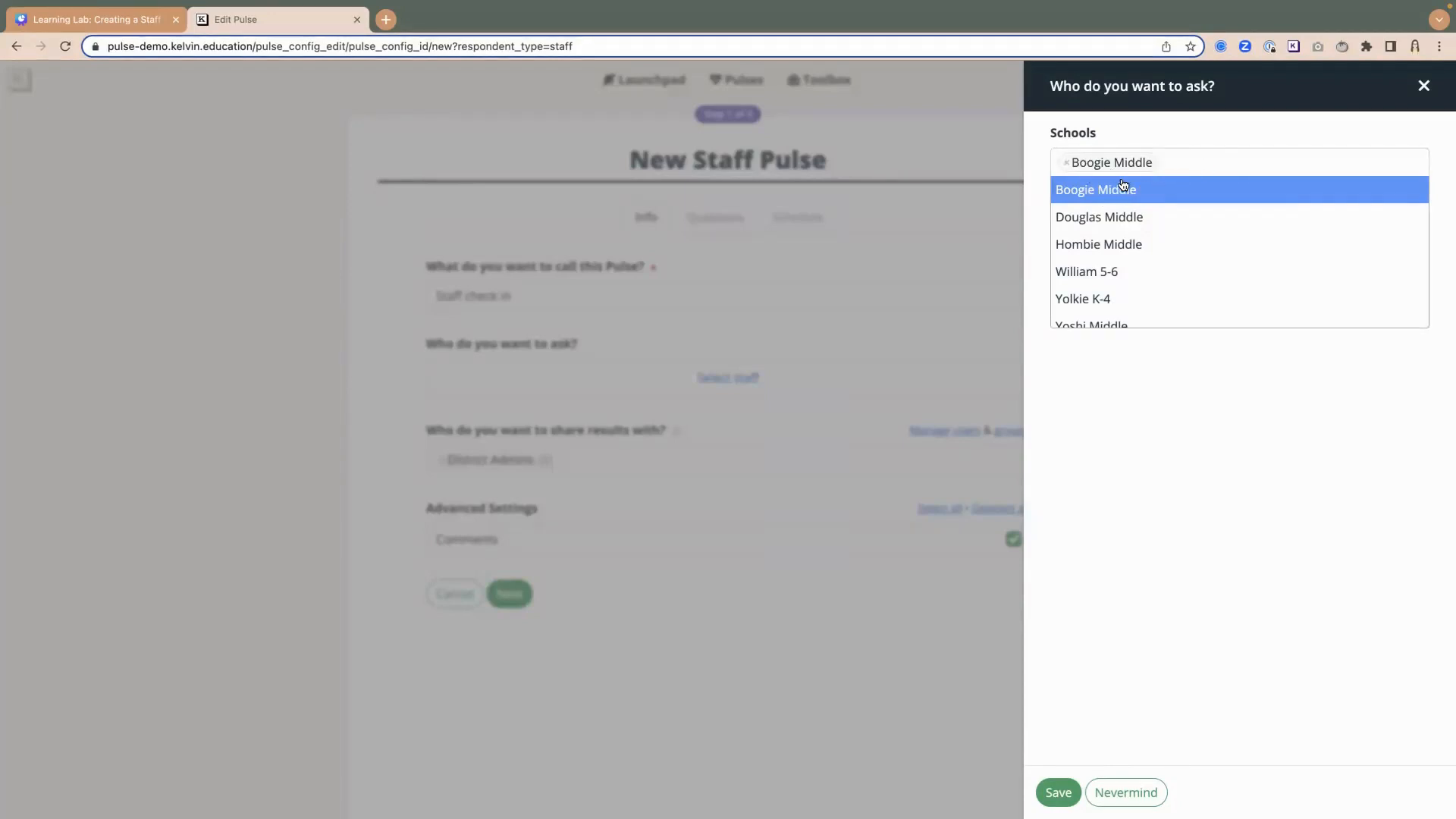
left_click(1116, 605)
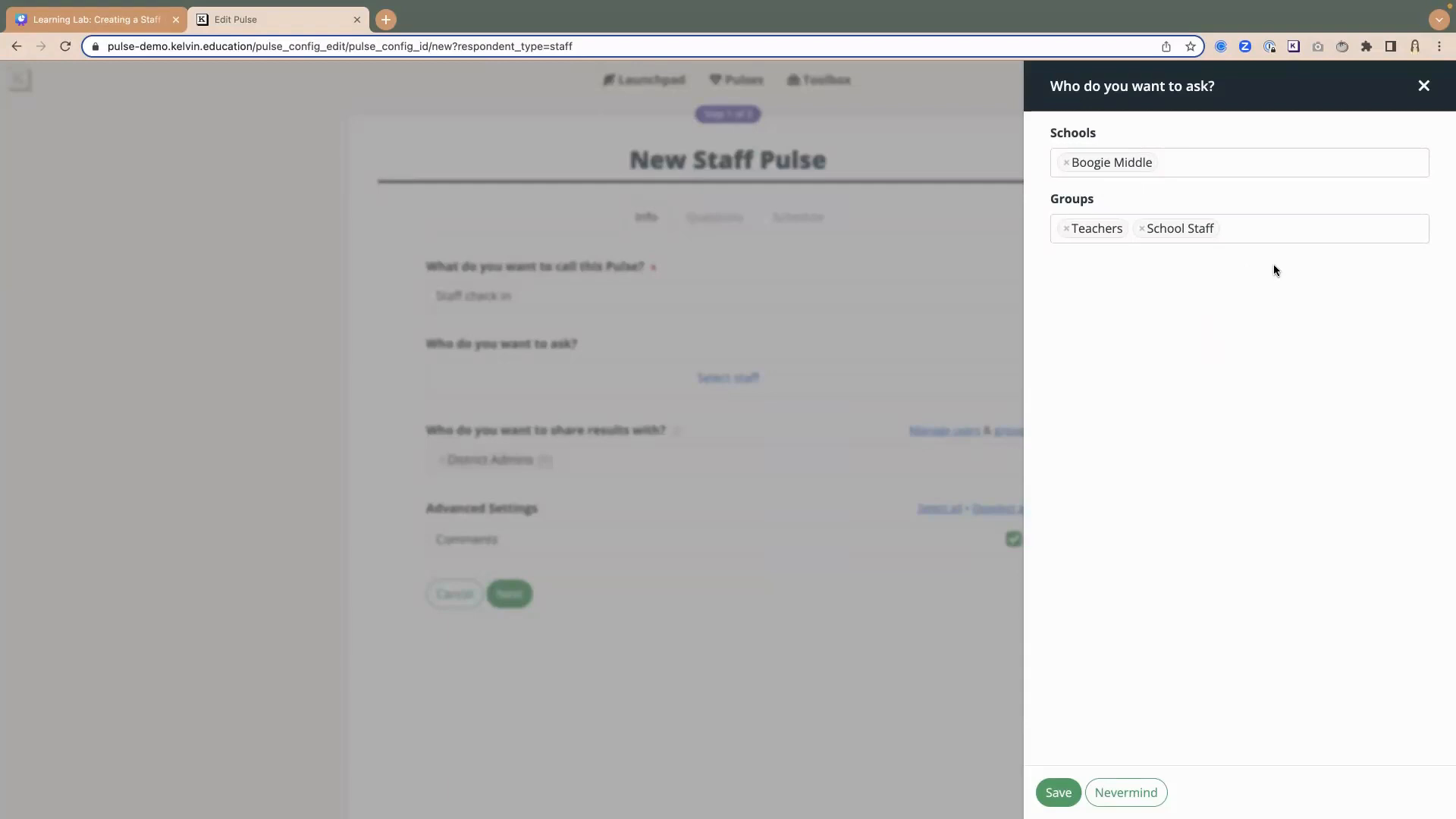
- Add the Counselors at Boogie Middle group to the staff being asked and save the selection
left_click(1255, 235)
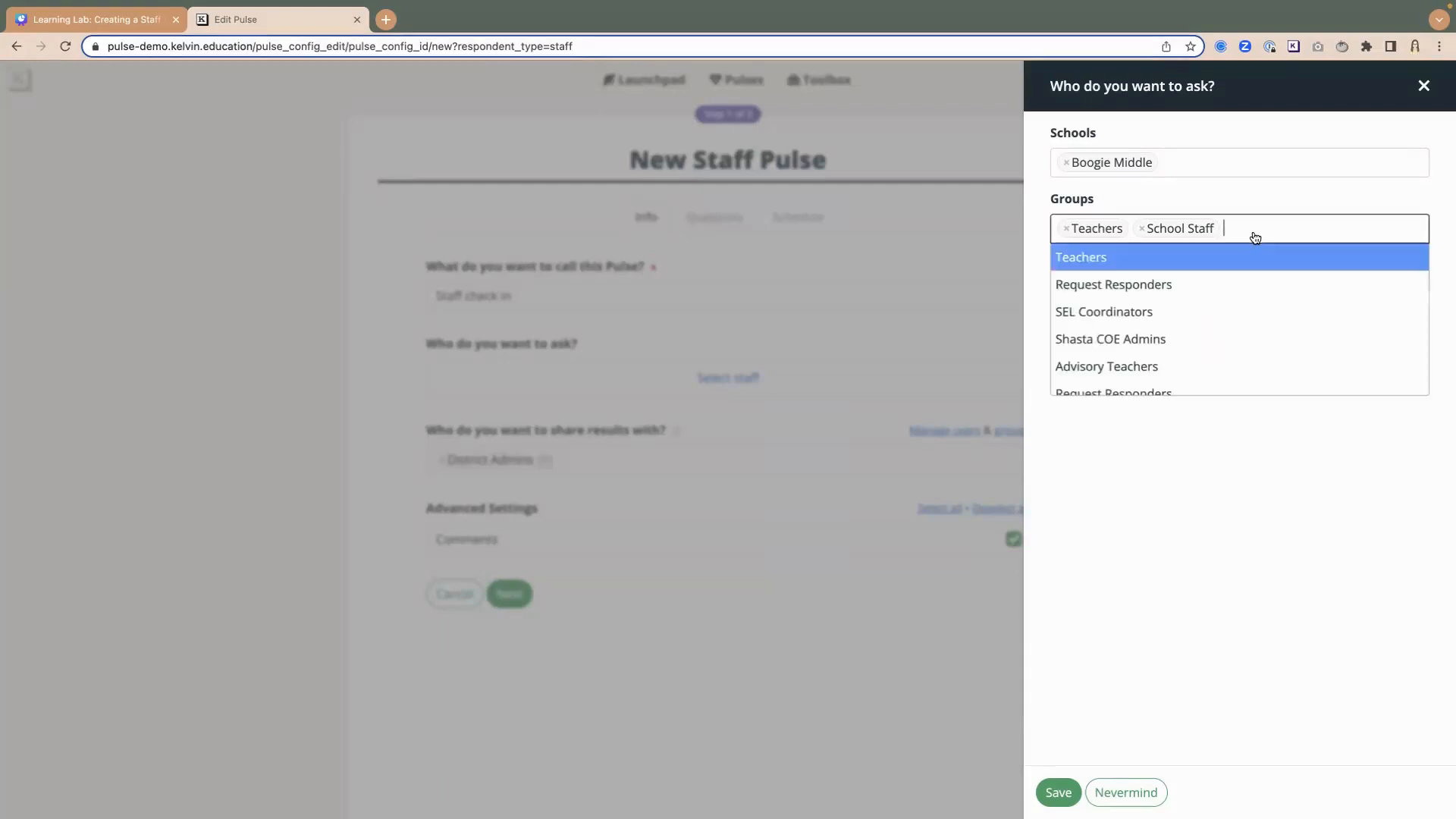
scroll(1183, 286, "down", 3)
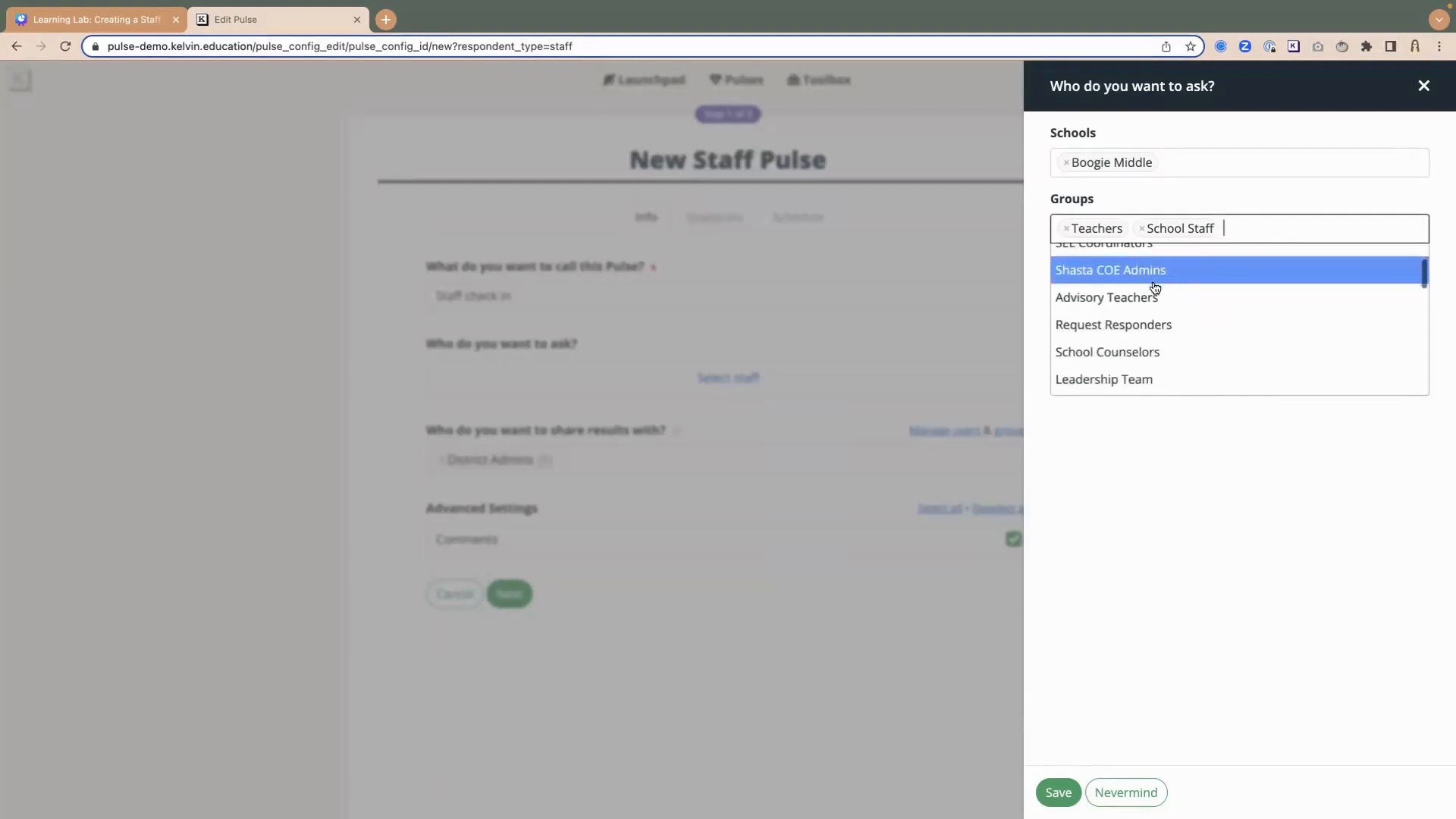
scroll(1149, 289, "down", 8)
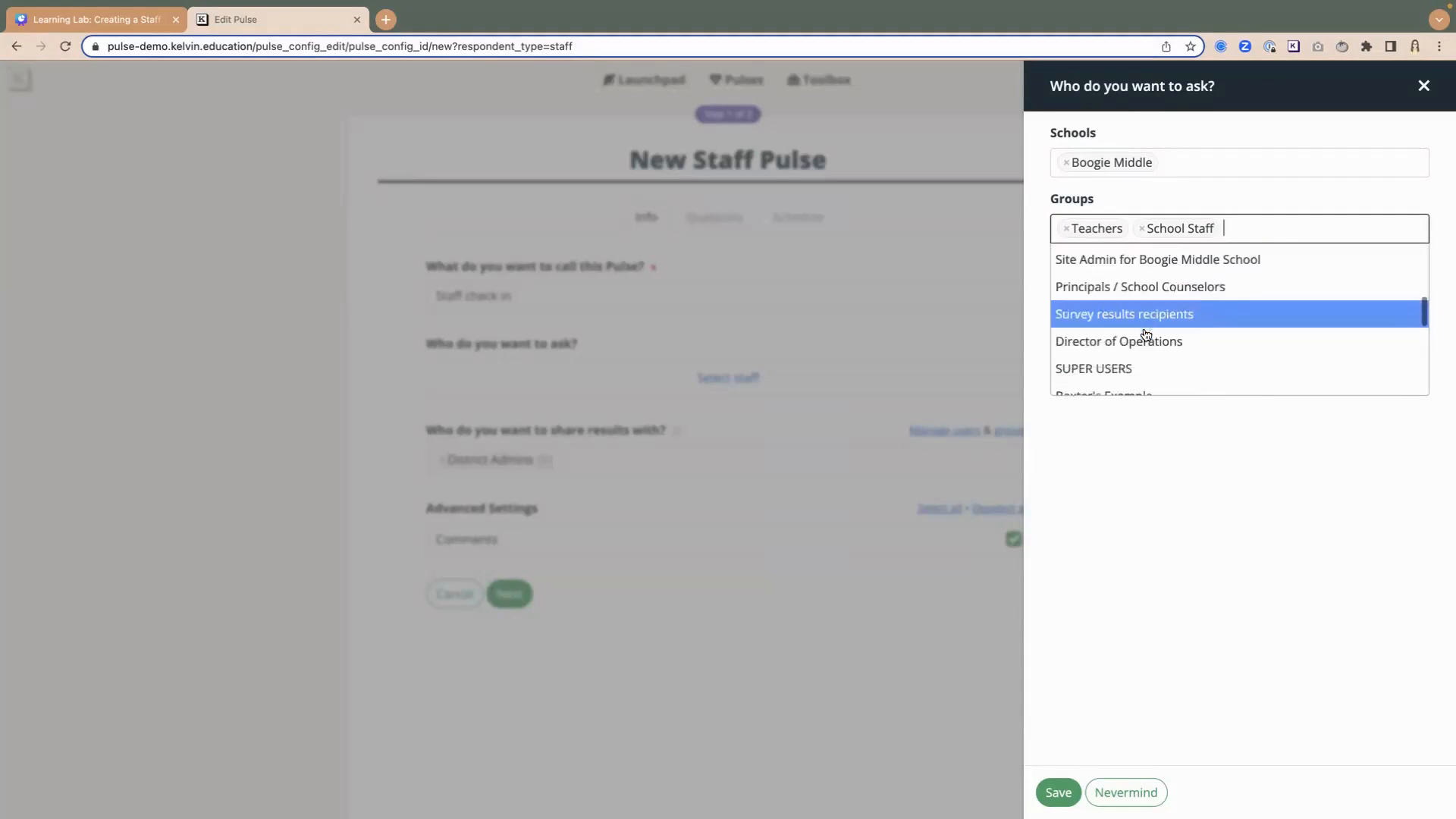
scroll(1146, 330, "down", 5)
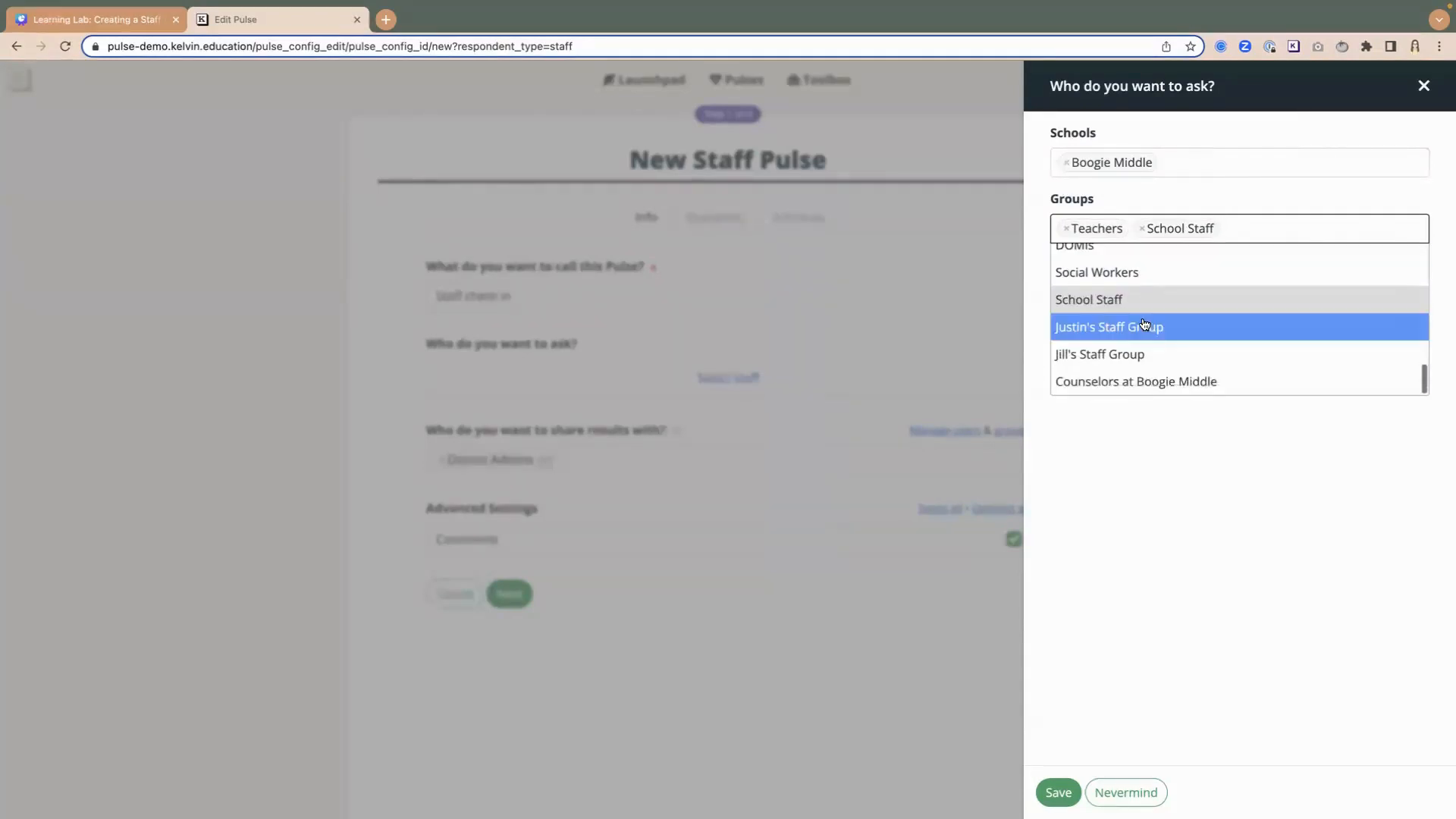
left_click(1107, 389)
left_click(1130, 493)
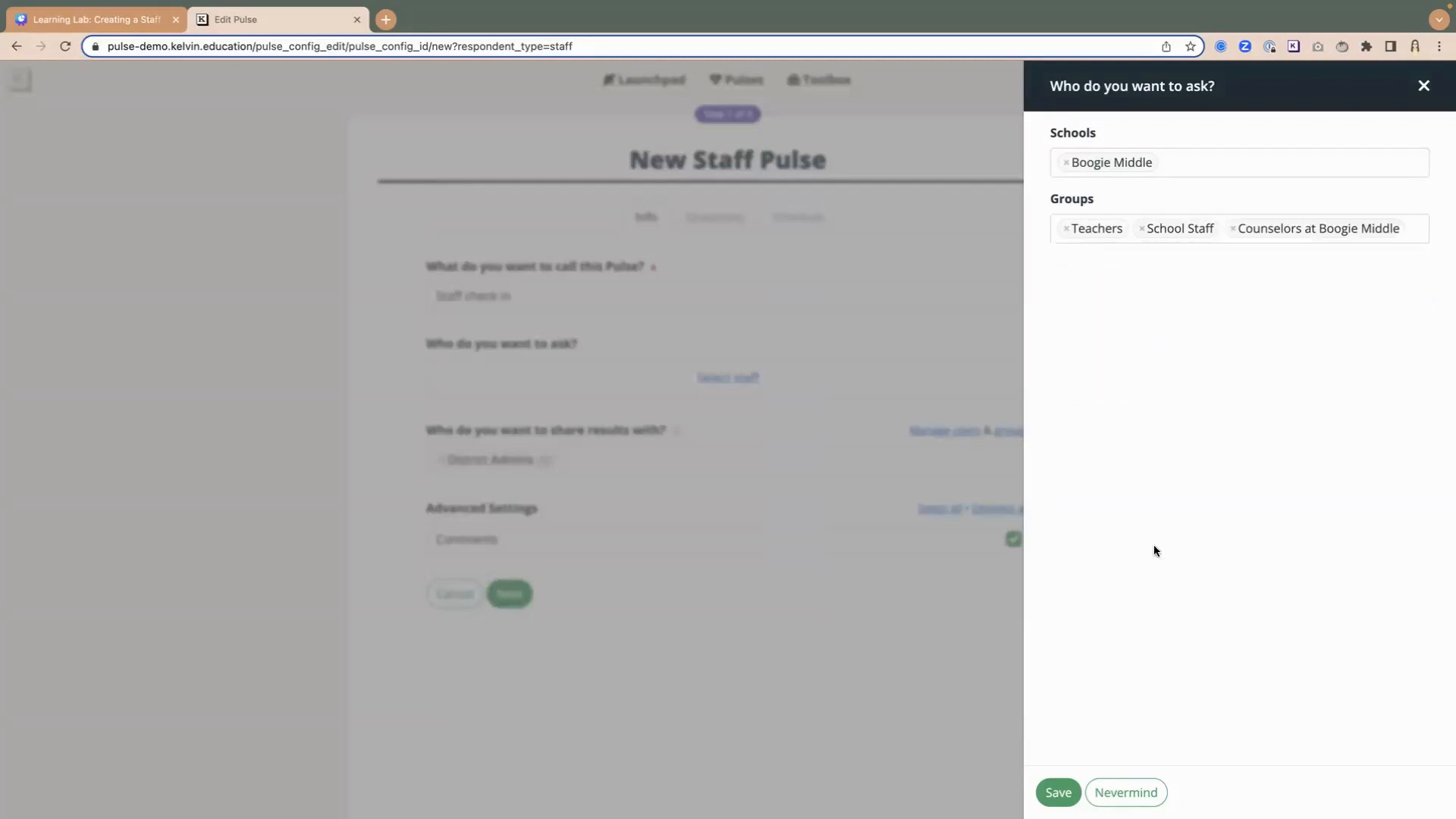
left_click(1058, 793)
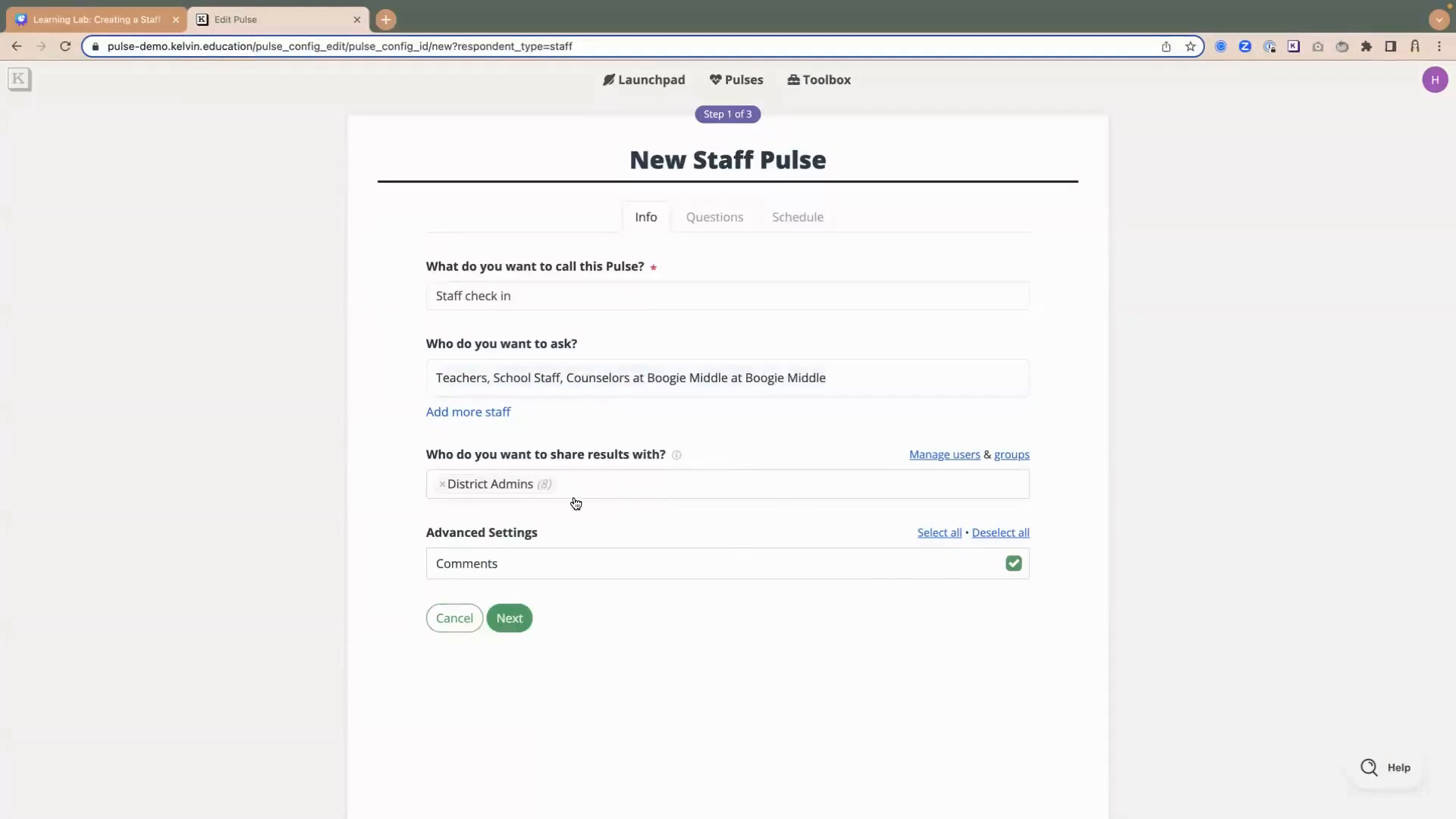
- Replace District Admins with Boogie MS Admins as the group receiving the results, and continue to the pulse questions
left_click(444, 487)
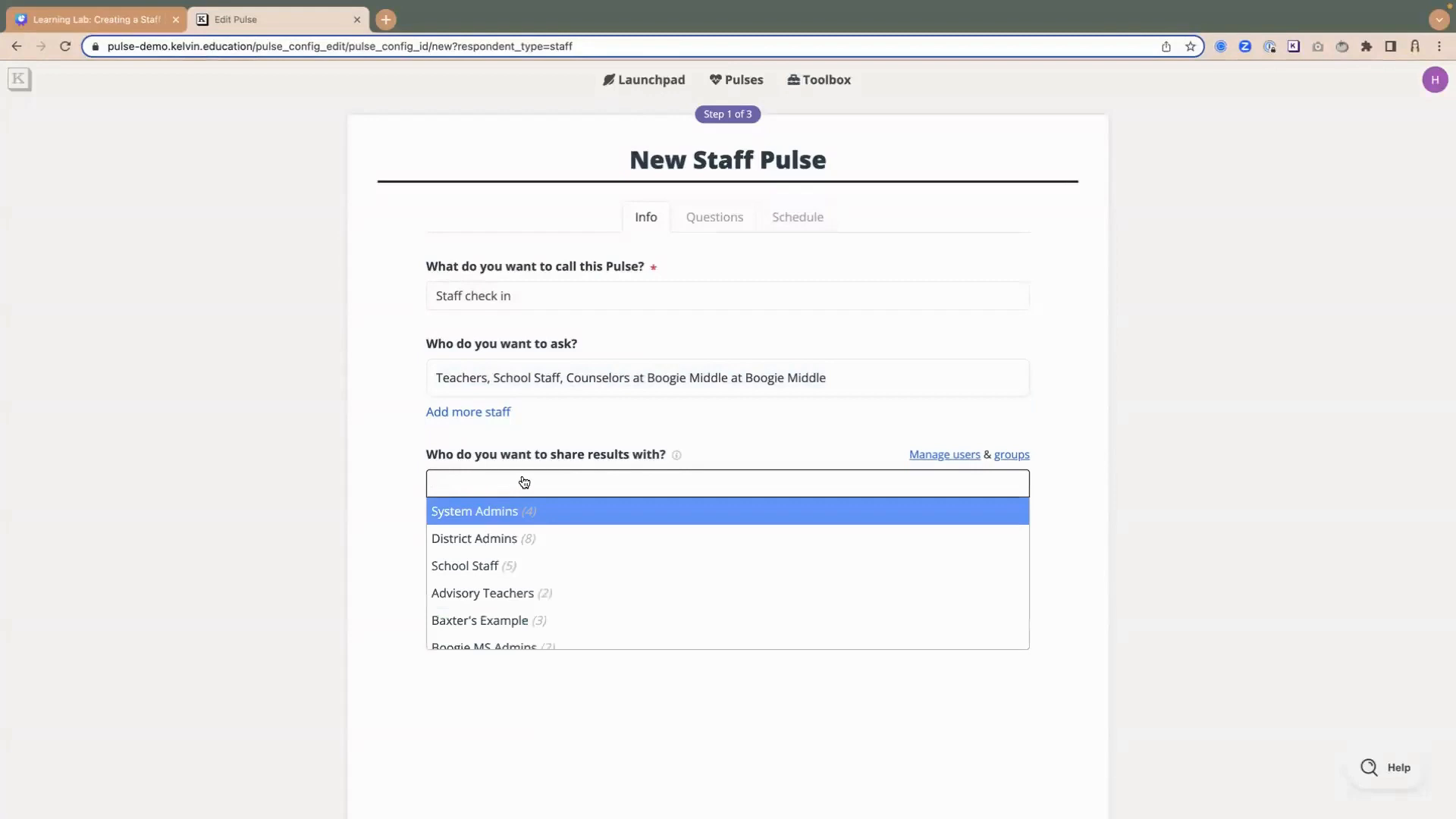
scroll(528, 520, "down", 3)
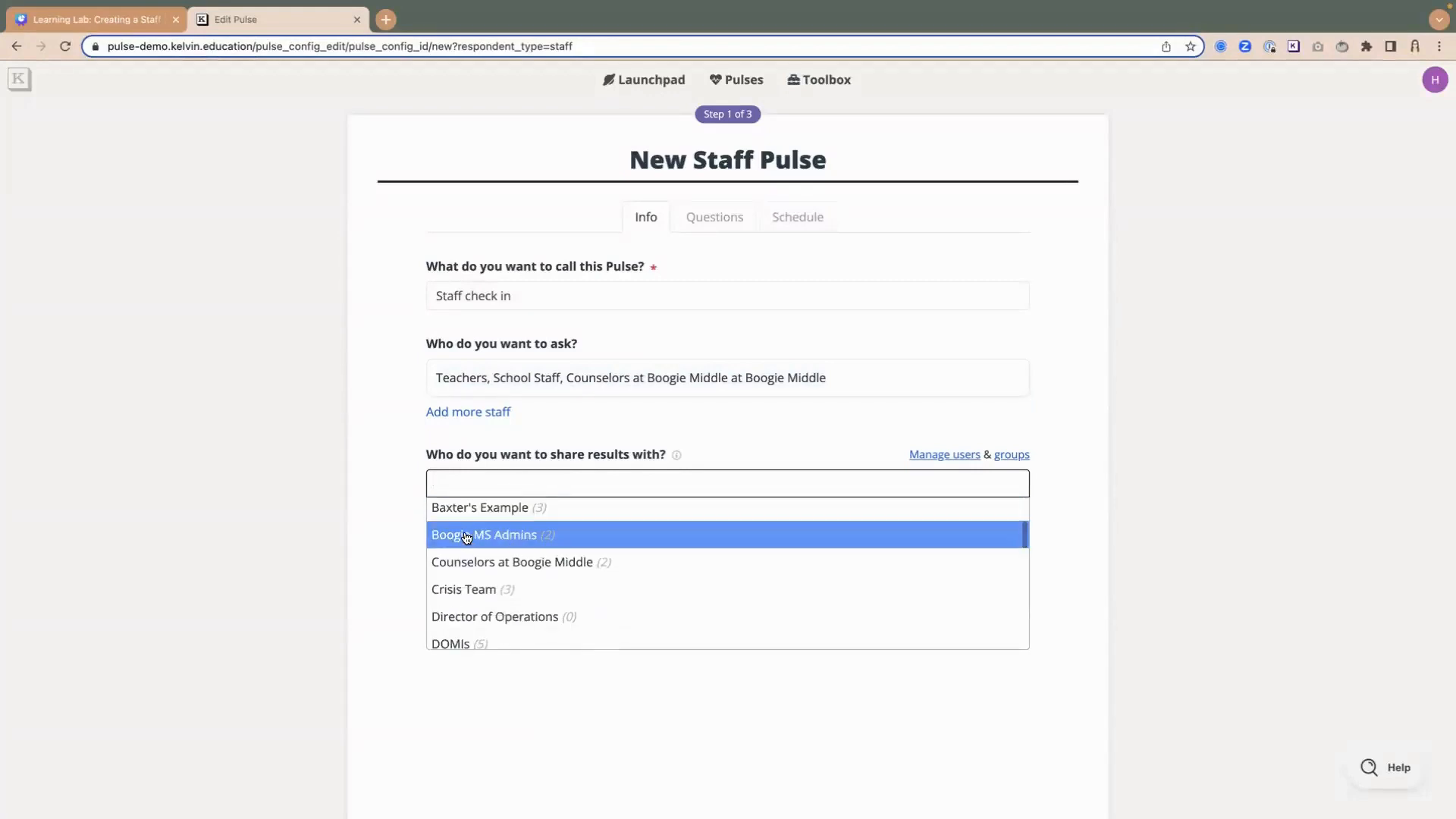
left_click(494, 537)
left_click(354, 445)
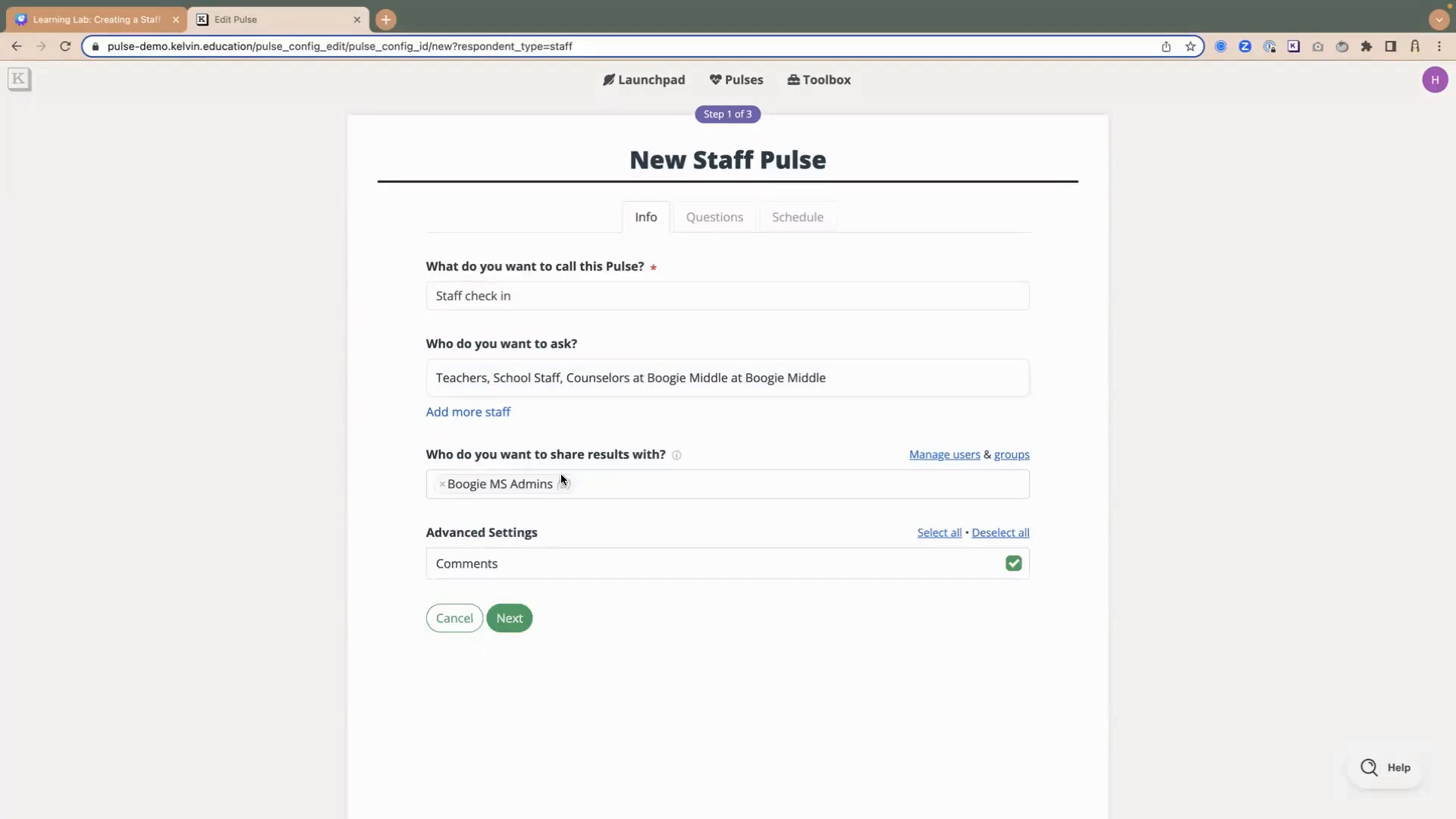
mouse_move(562, 475)
left_click(522, 622)
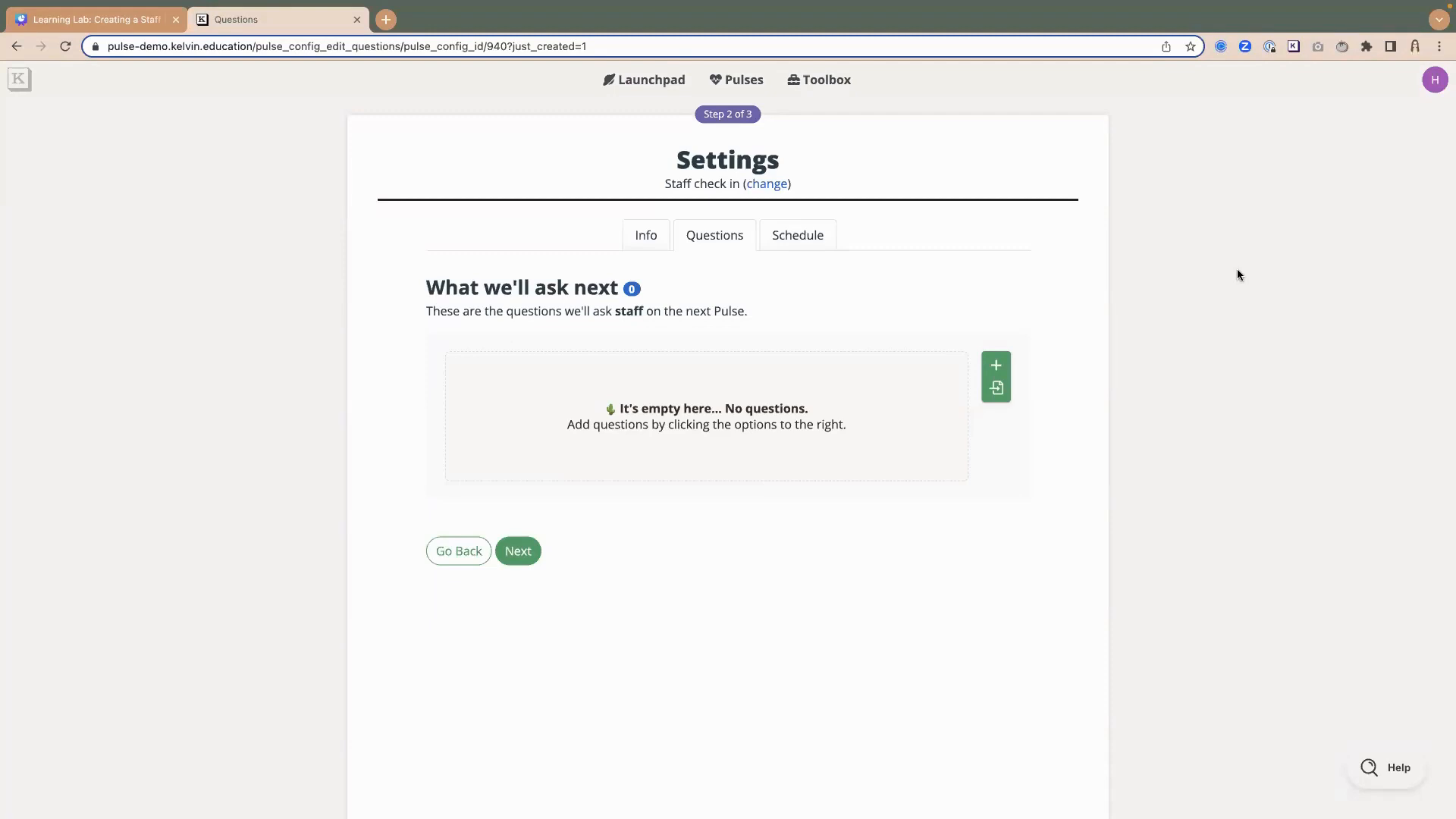
- Search the question bank for "mental health" and add the teacher mental health priority question and the open-ended district support question
left_click(999, 391)
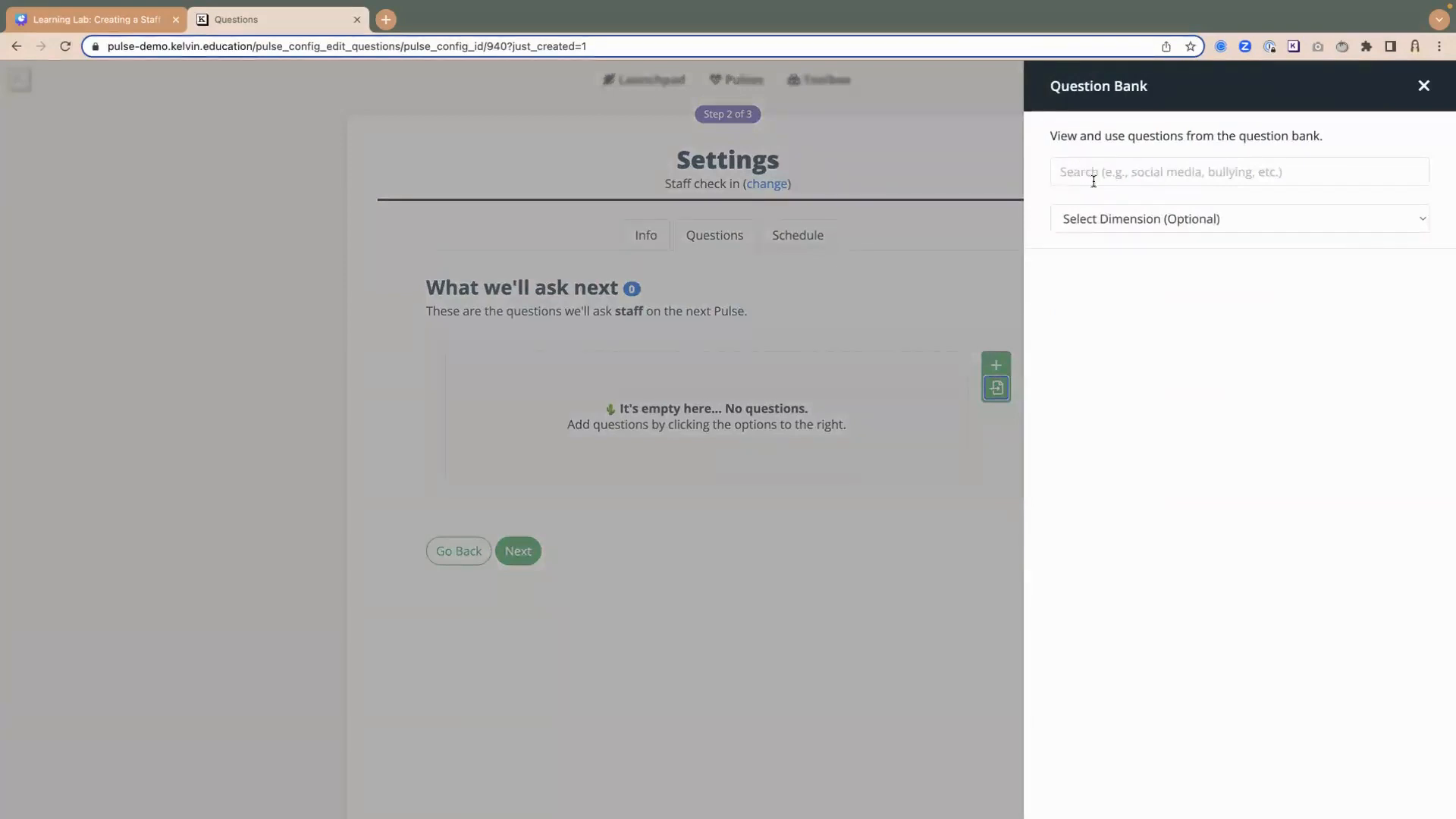
left_click(1265, 217)
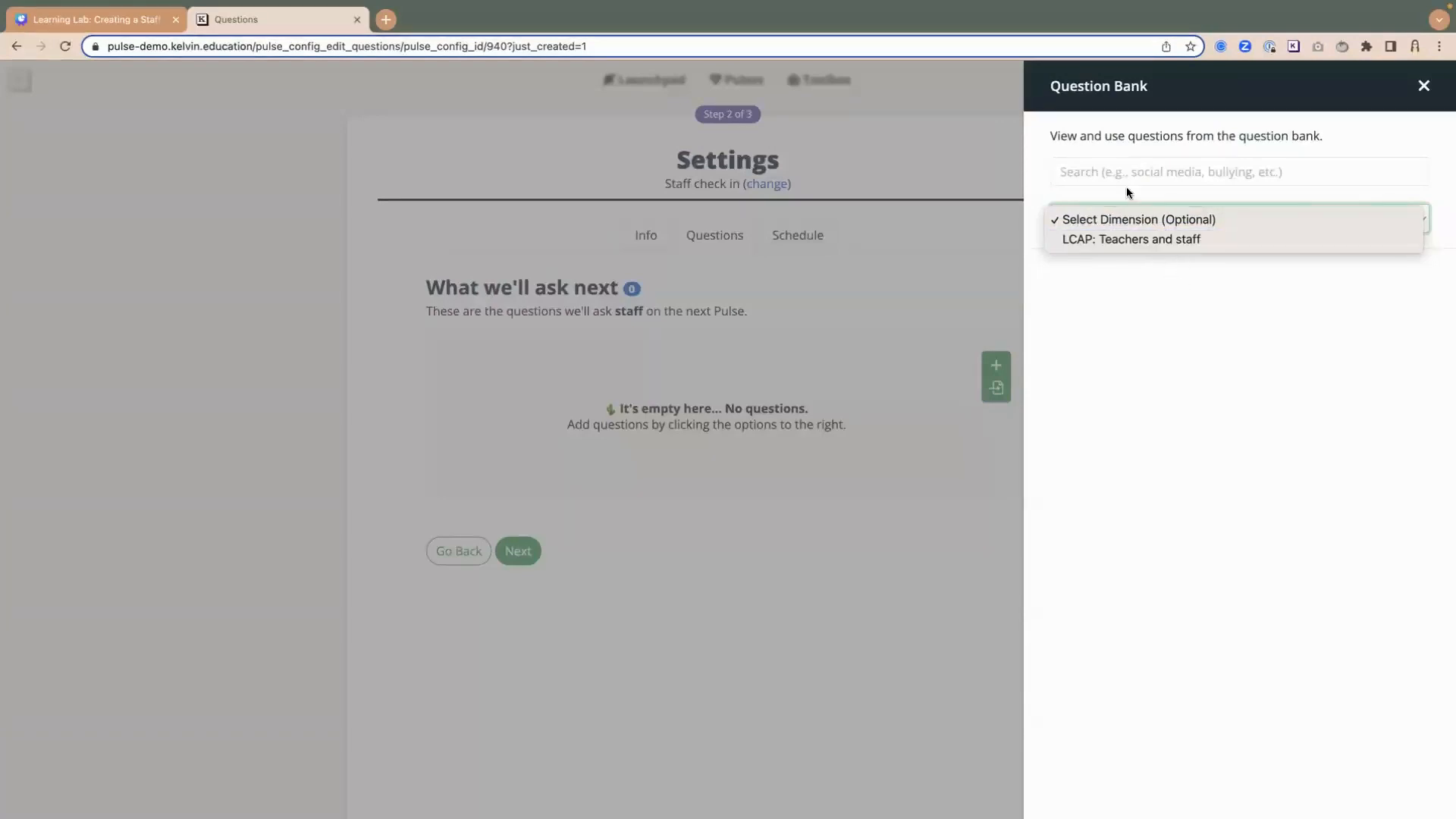
left_click(1103, 176)
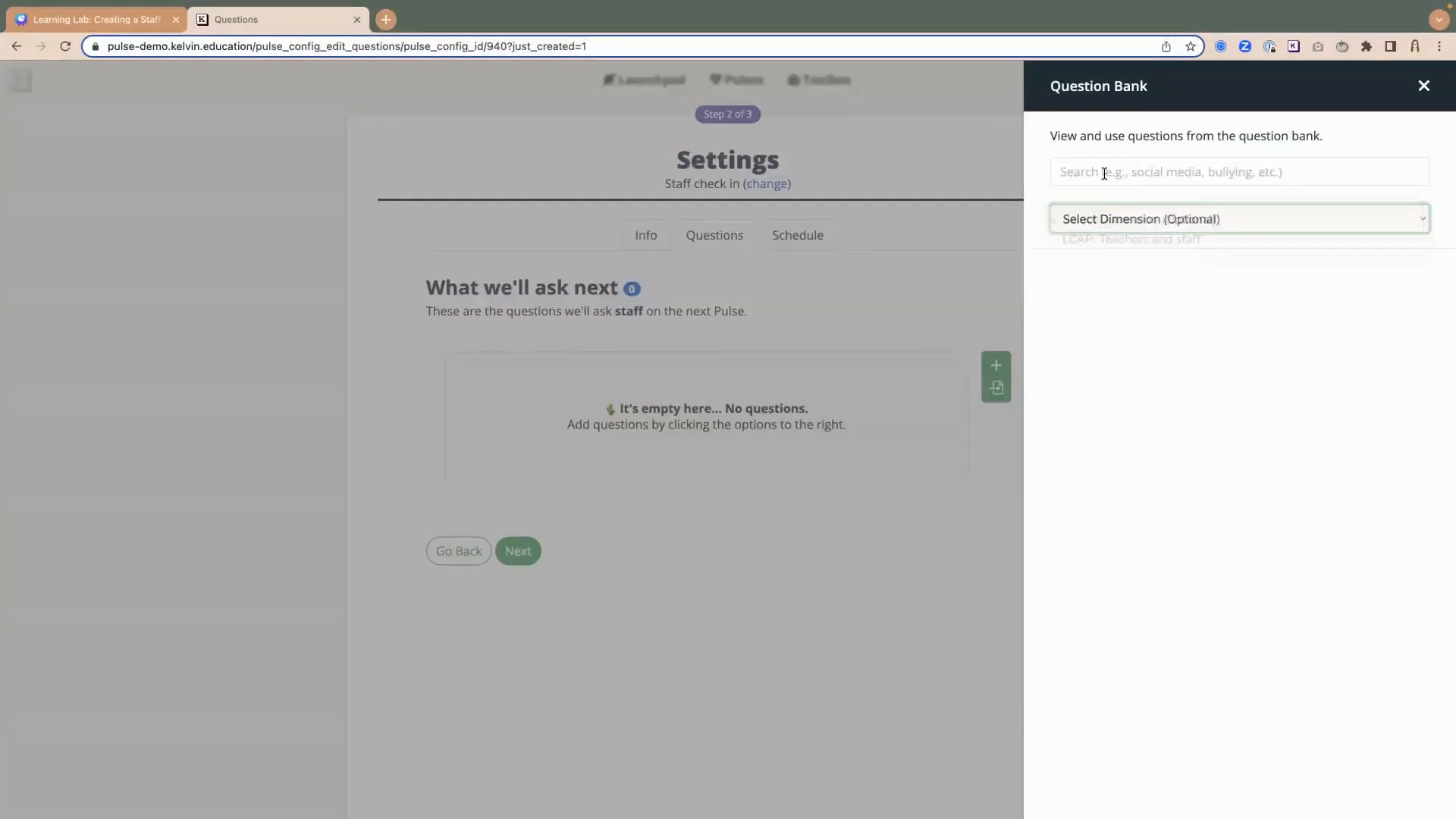
left_click(1104, 174)
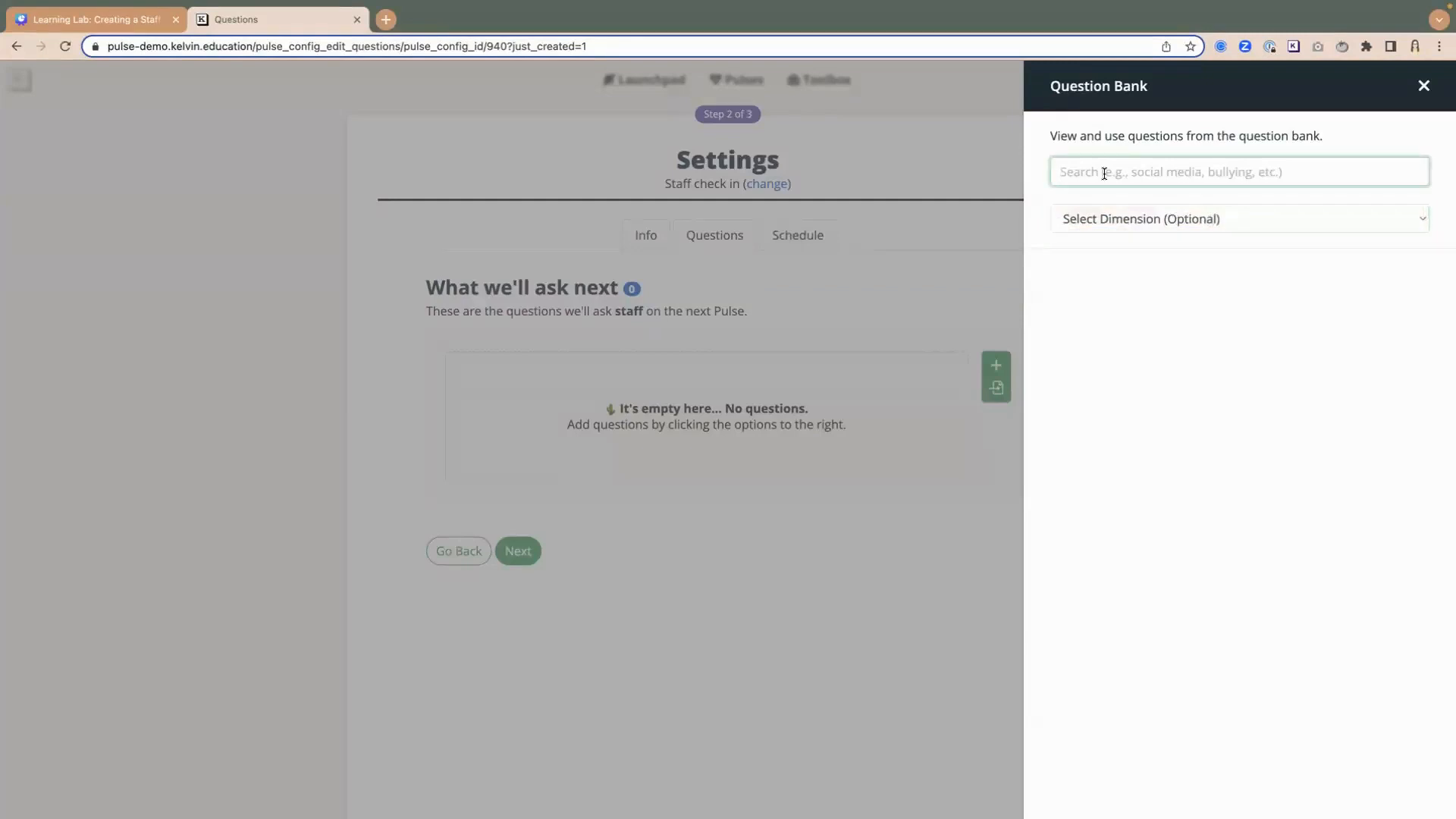
type("mewn")
key("BackSpace")
key("BackSpace")
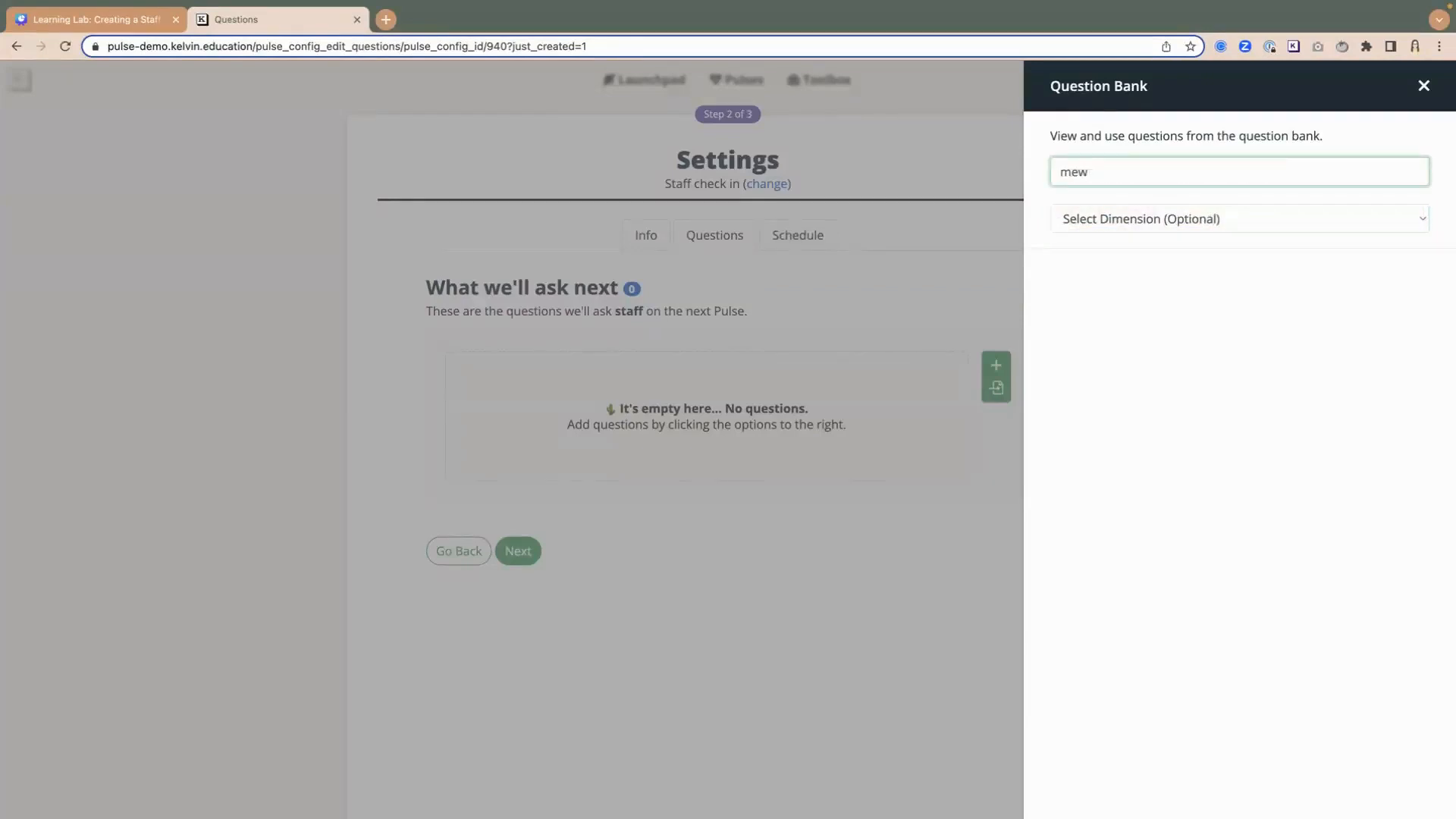
type("ntal health")
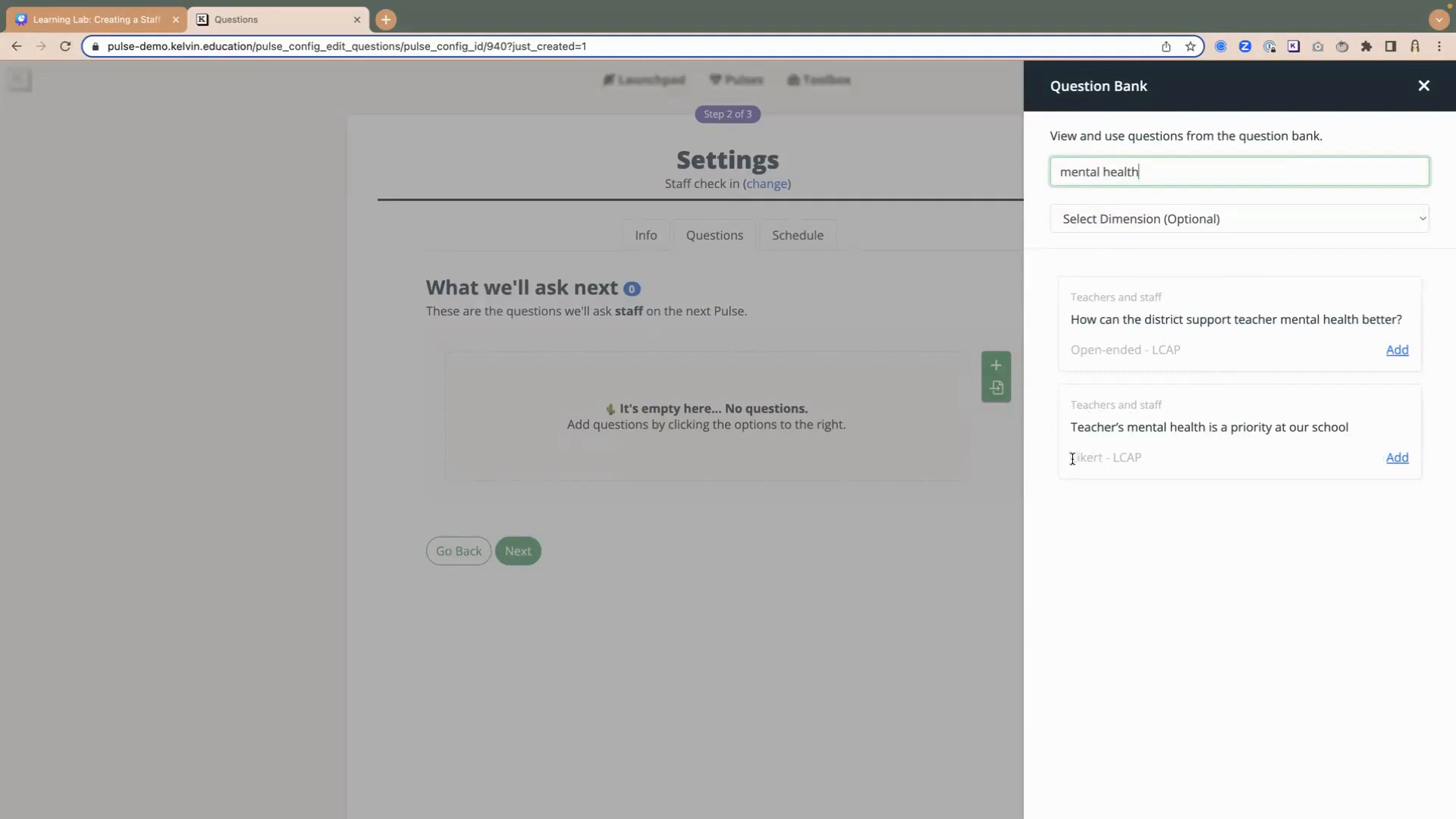
left_click(1396, 459)
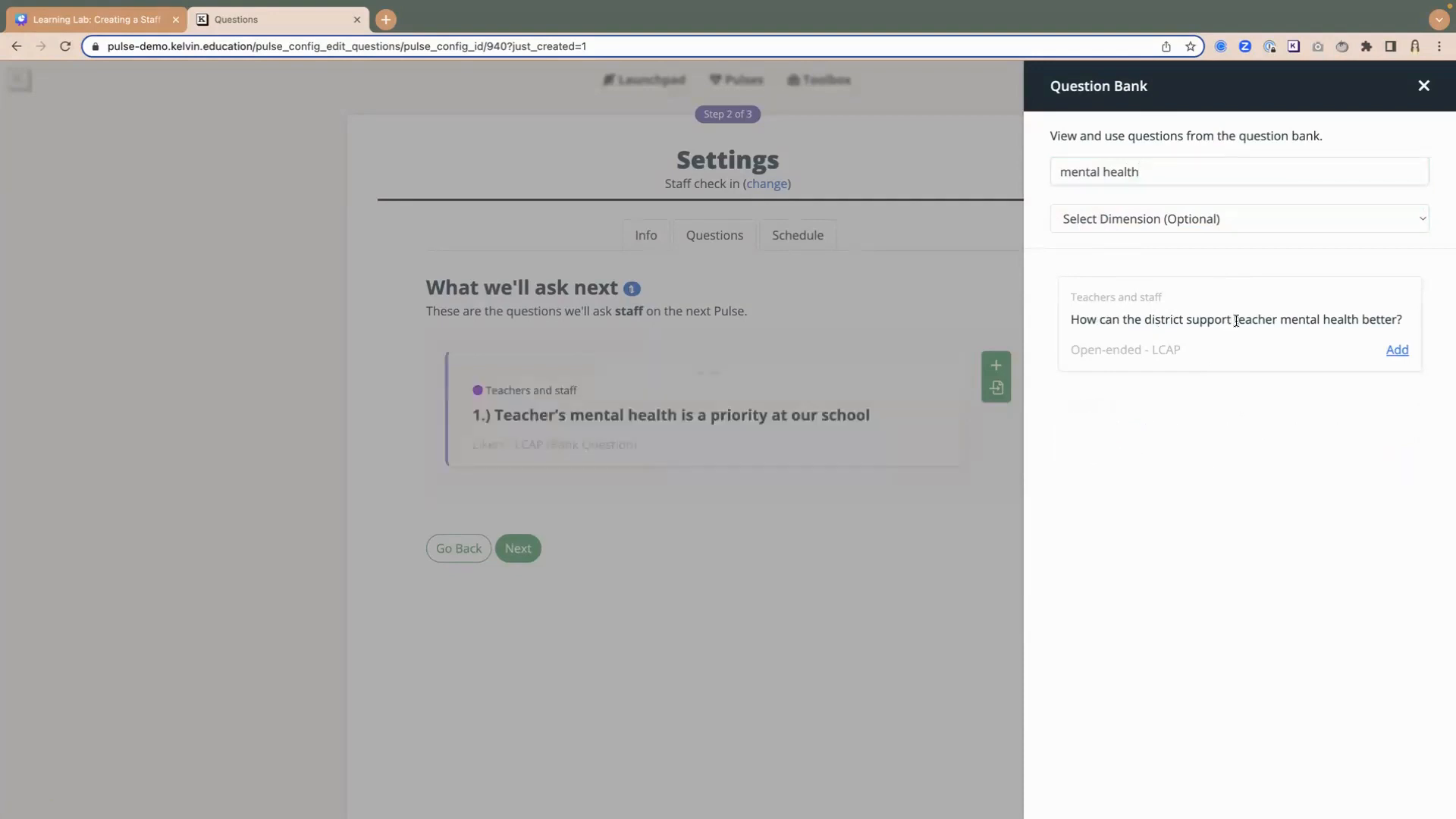
left_click(1397, 351)
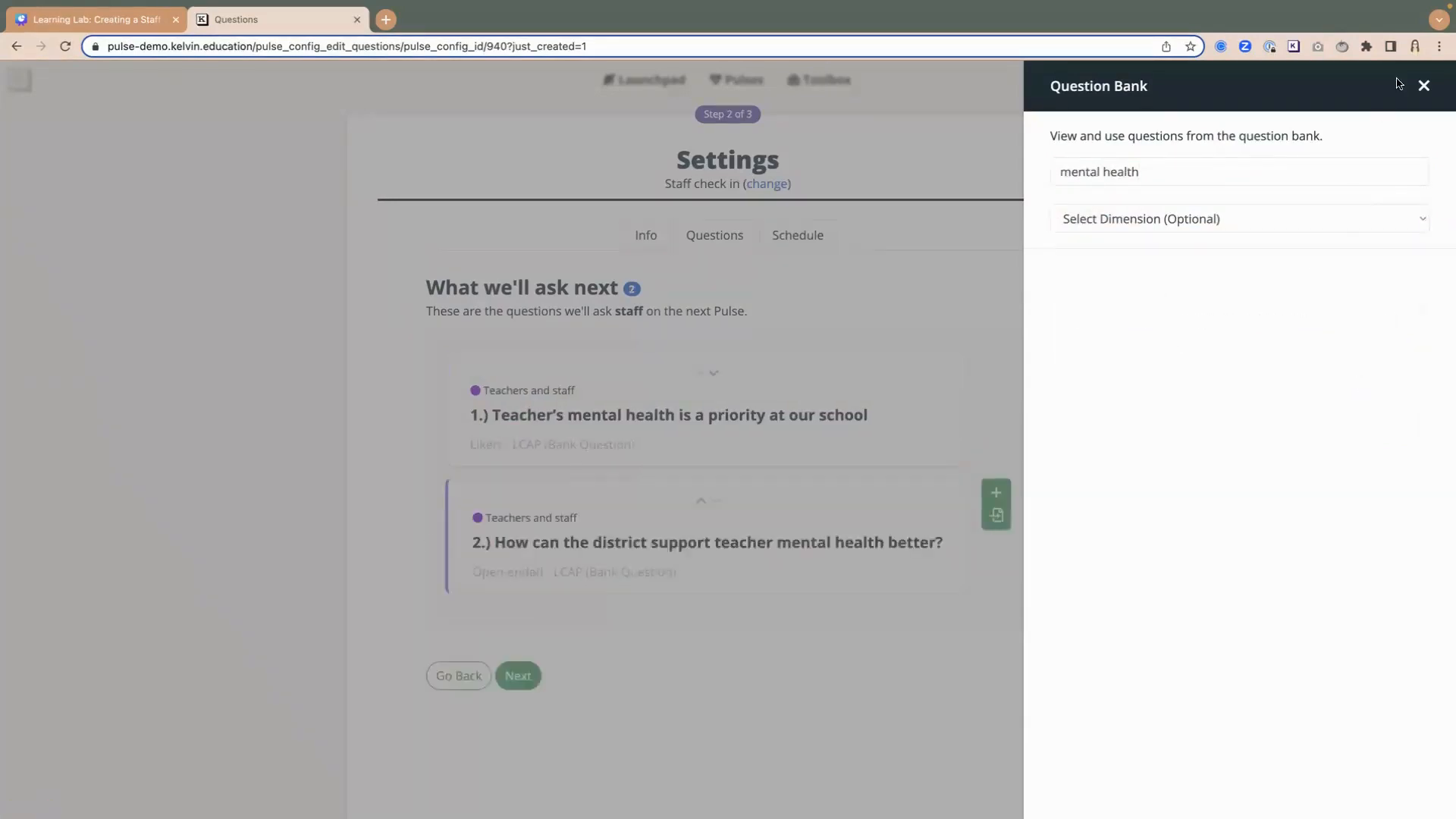
- Search the question bank for "retention", add "How can the district improve teacher retention?", and close the bank
double_click(1173, 165)
triple_click(1169, 166)
type("retent")
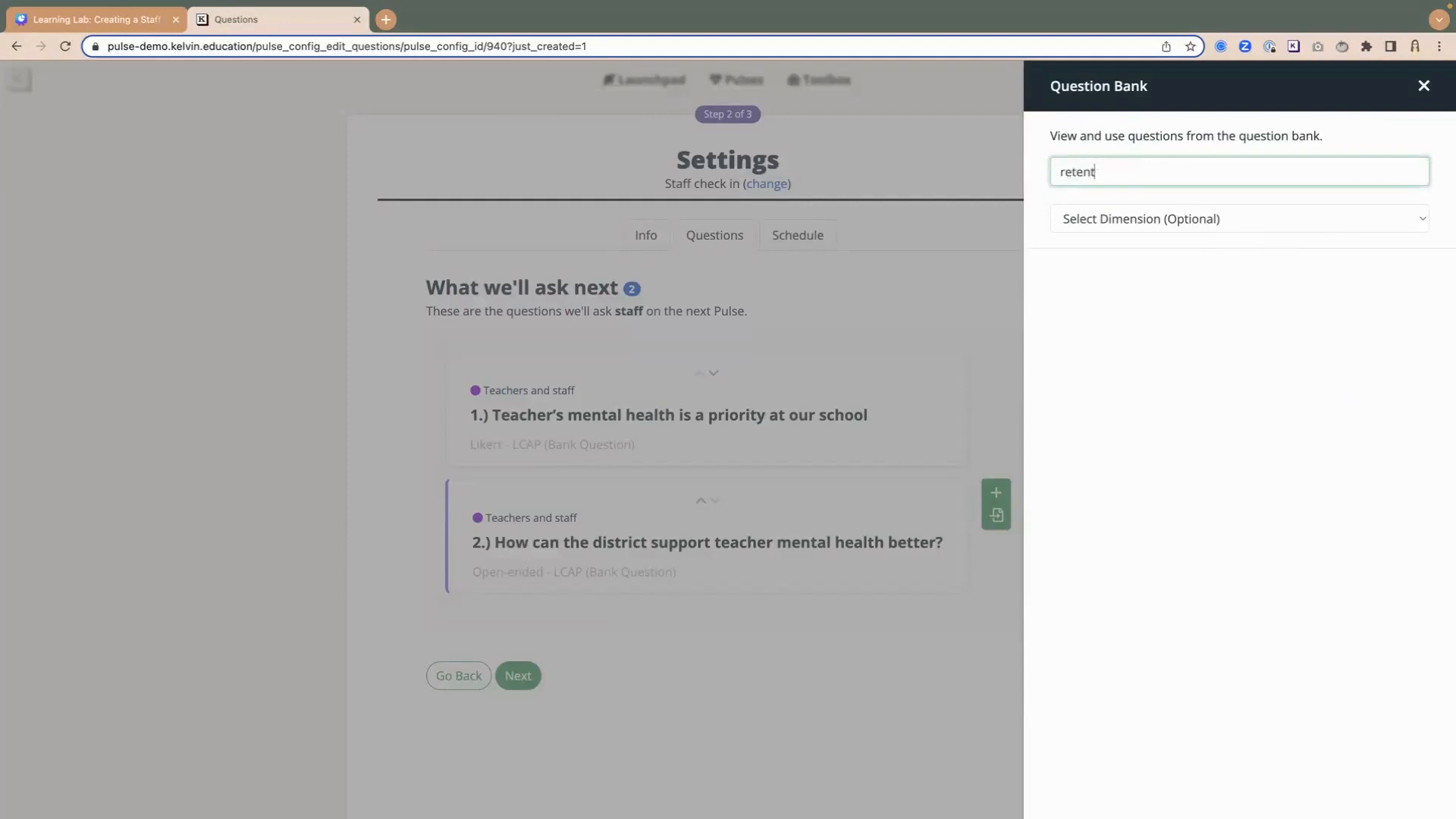
type("ion")
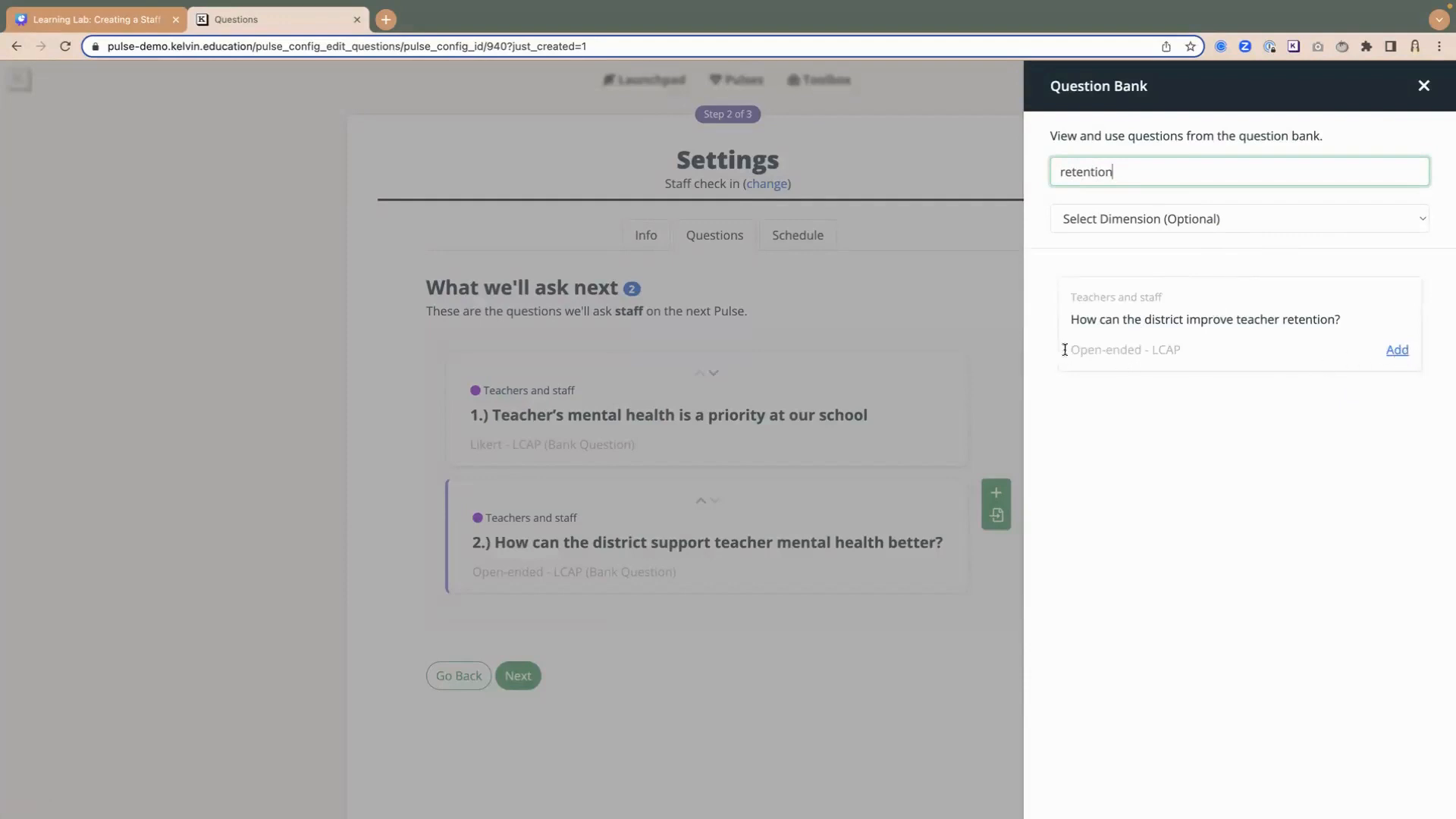
left_click(1397, 351)
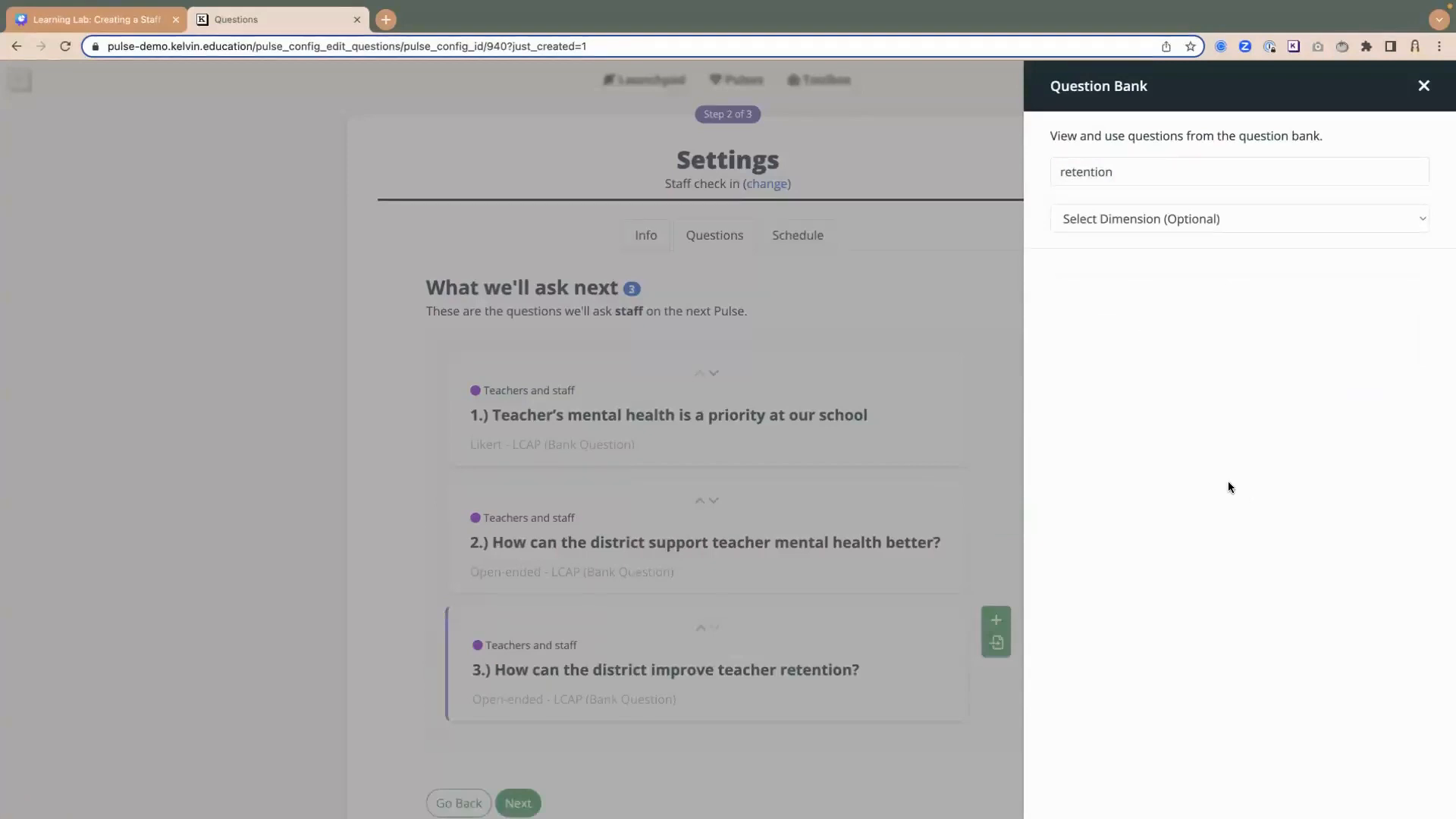
left_click(1424, 85)
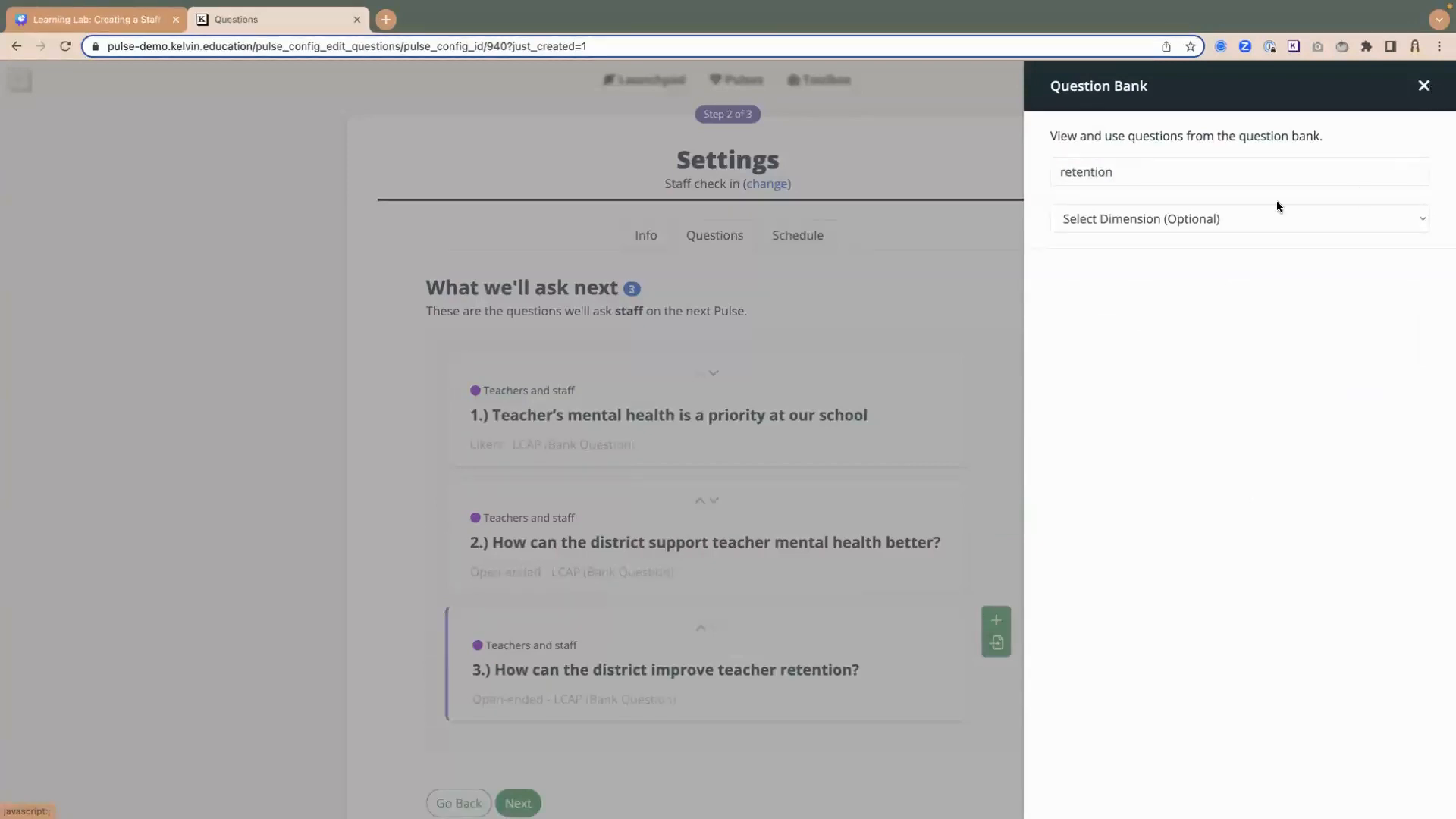
- Expand the first question about teacher's mental health being a priority and duplicate it
scroll(744, 490, "down", 2)
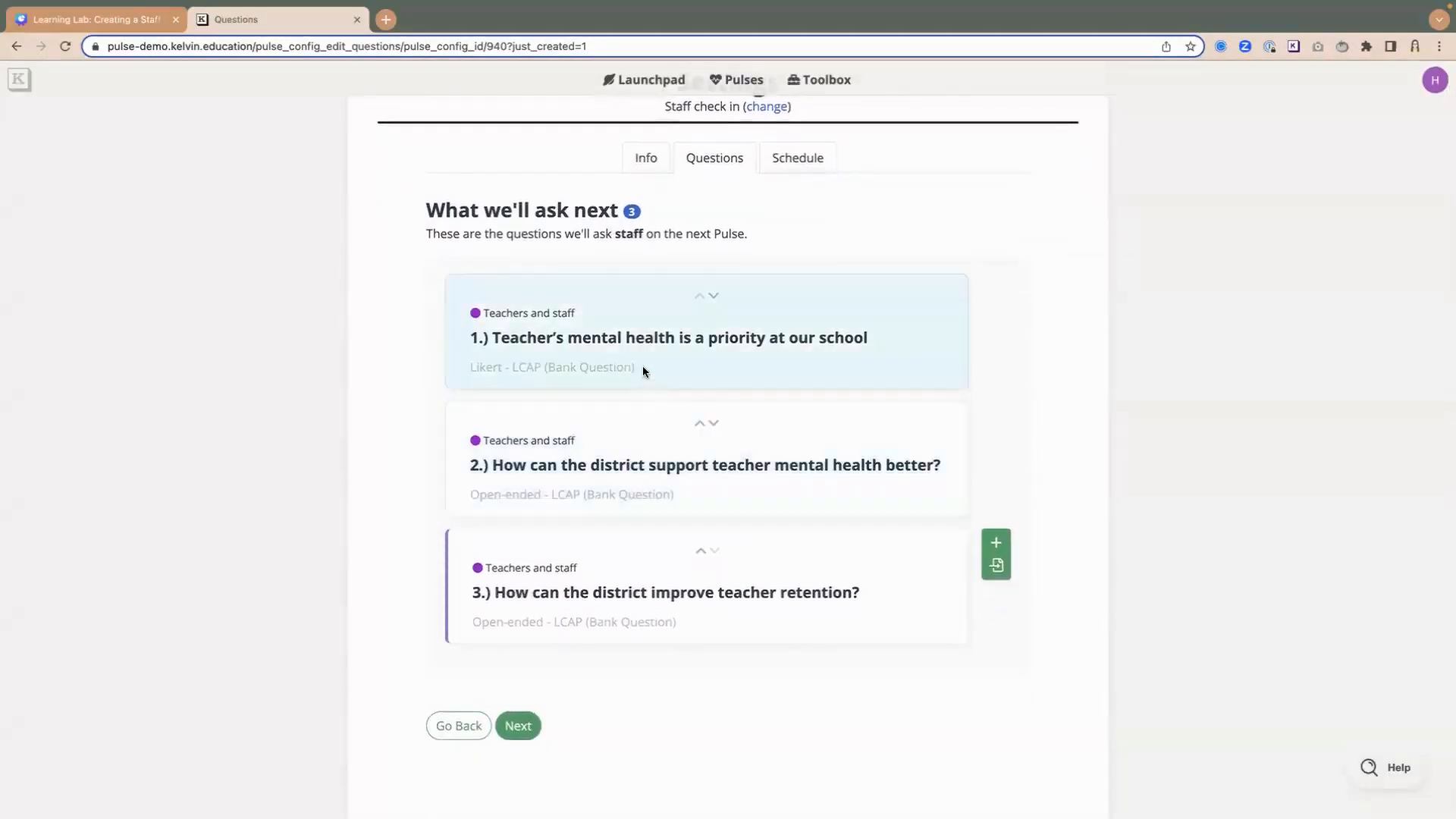
left_click(588, 347)
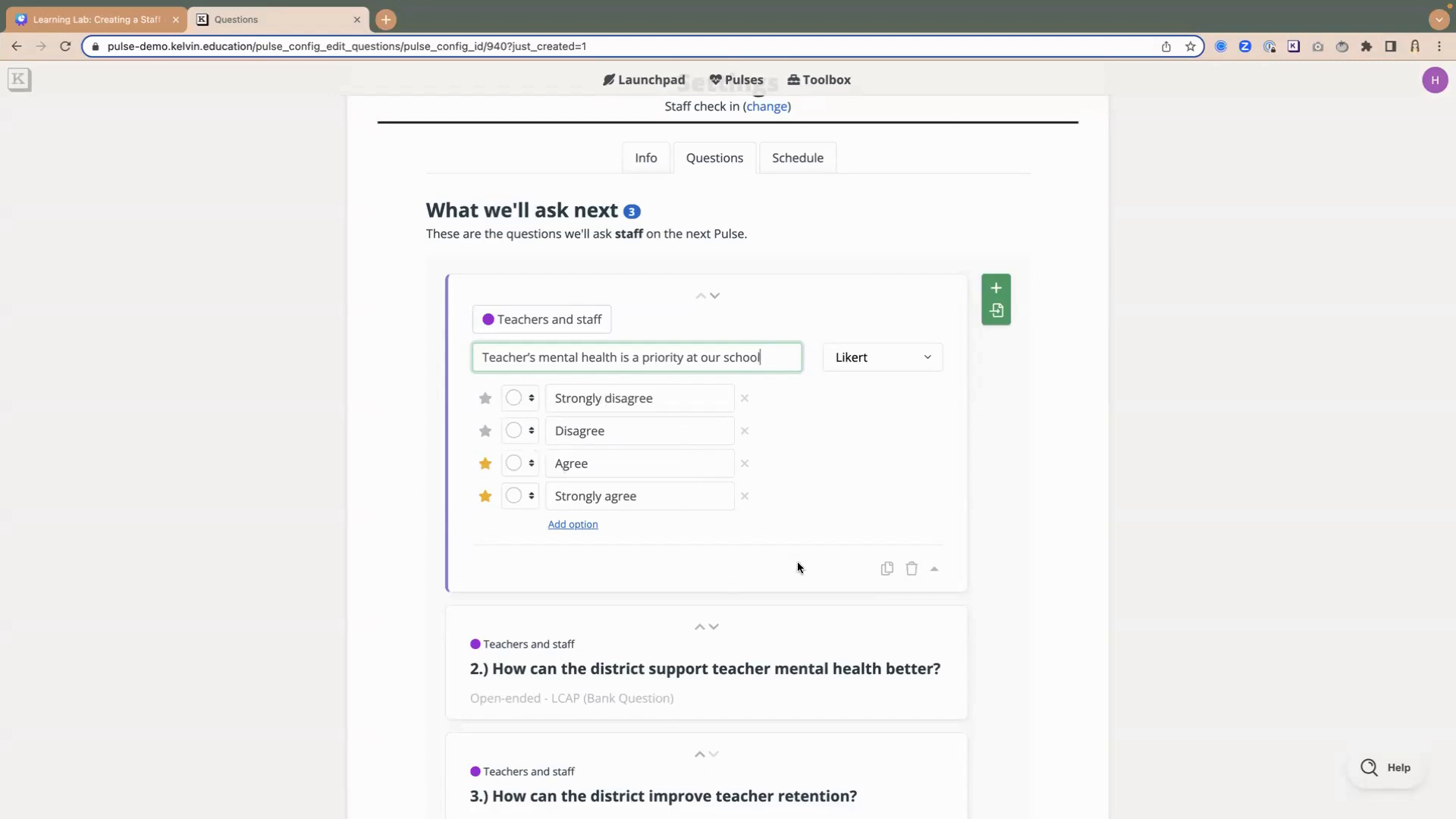
left_click(886, 570)
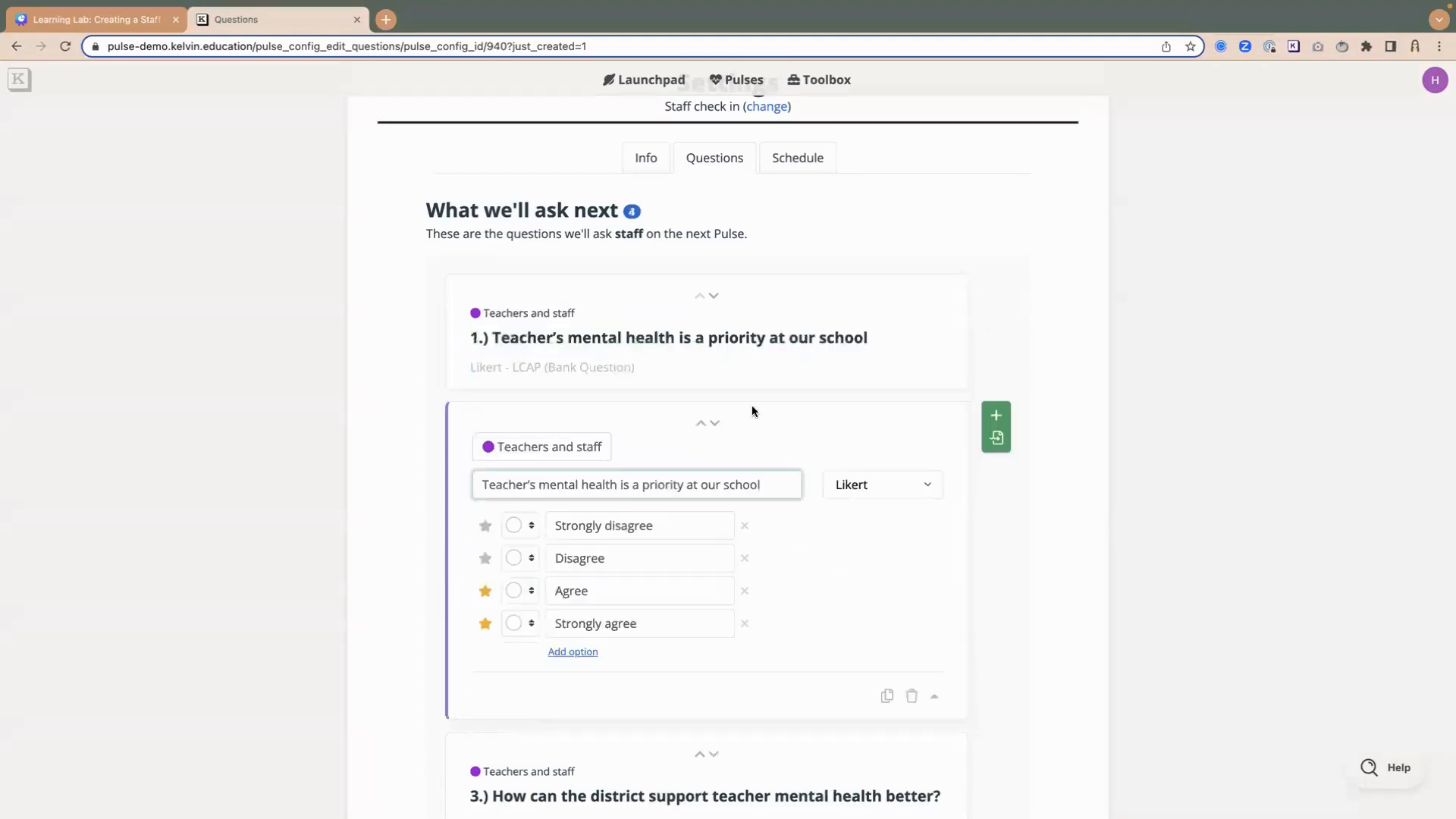
- Reword the first question as "I am satisfied working at this school"
left_click(643, 351)
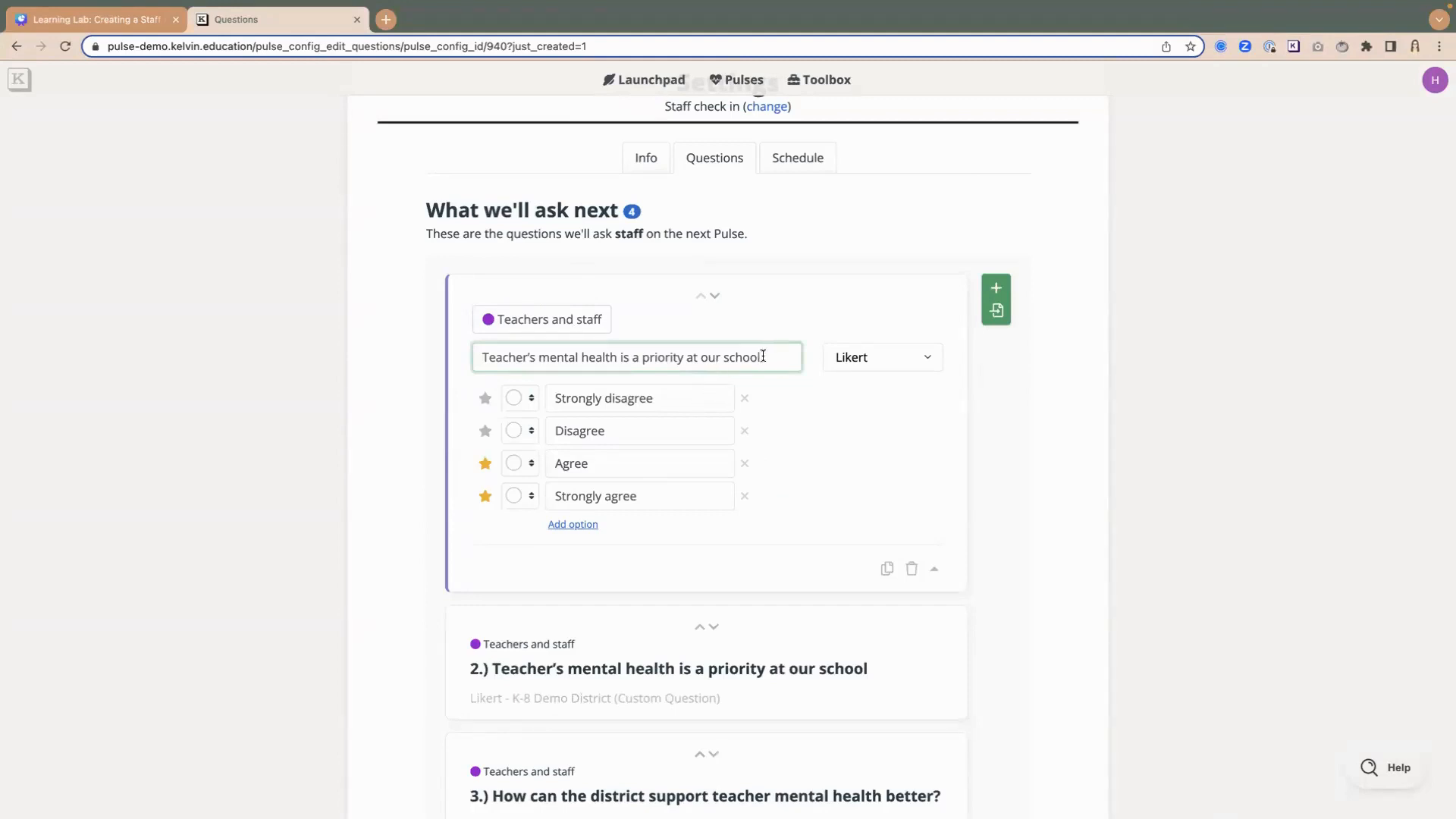
left_click_drag(765, 357, 454, 356)
type("I am ")
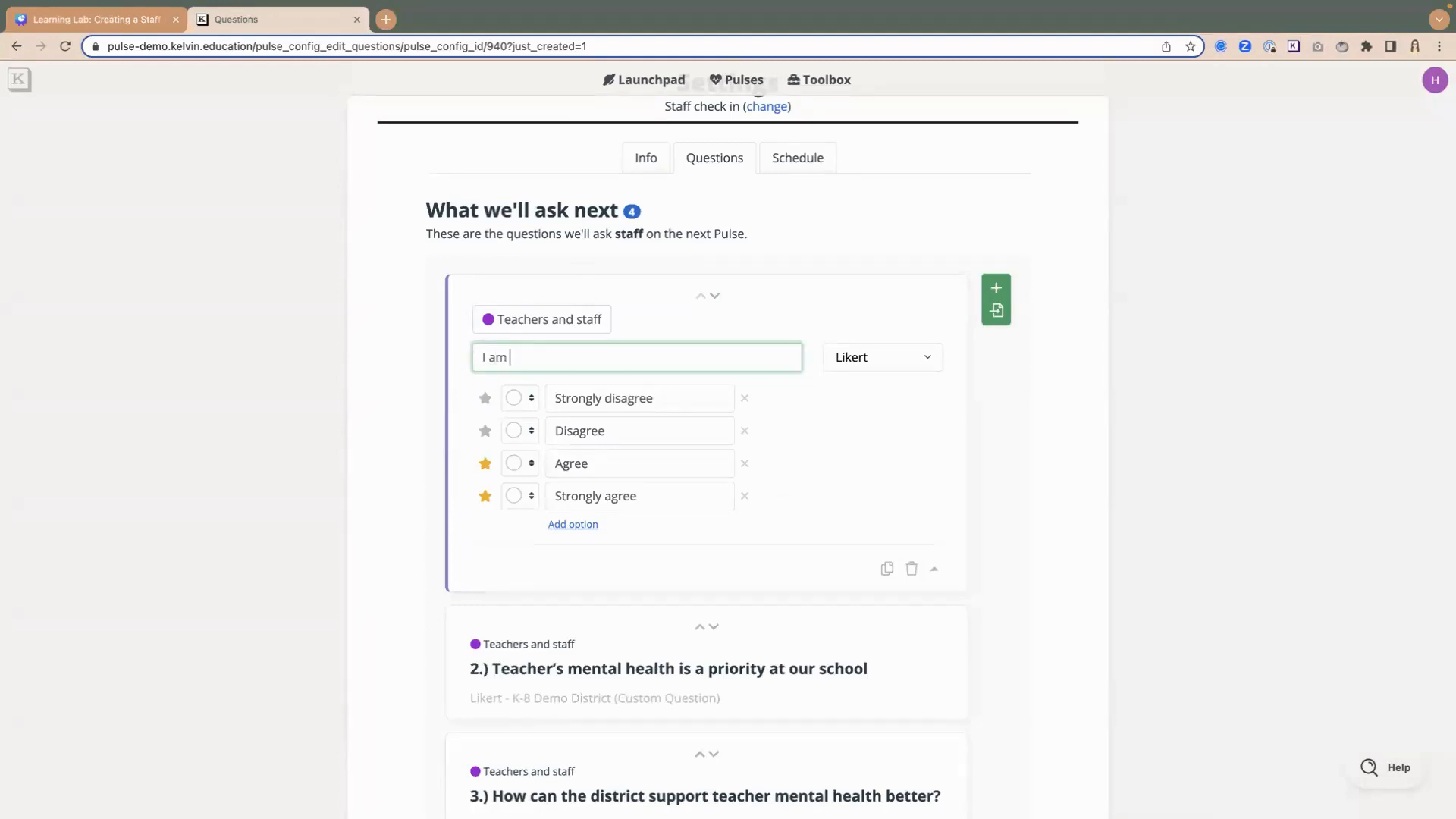
type("satisfied working at this school")
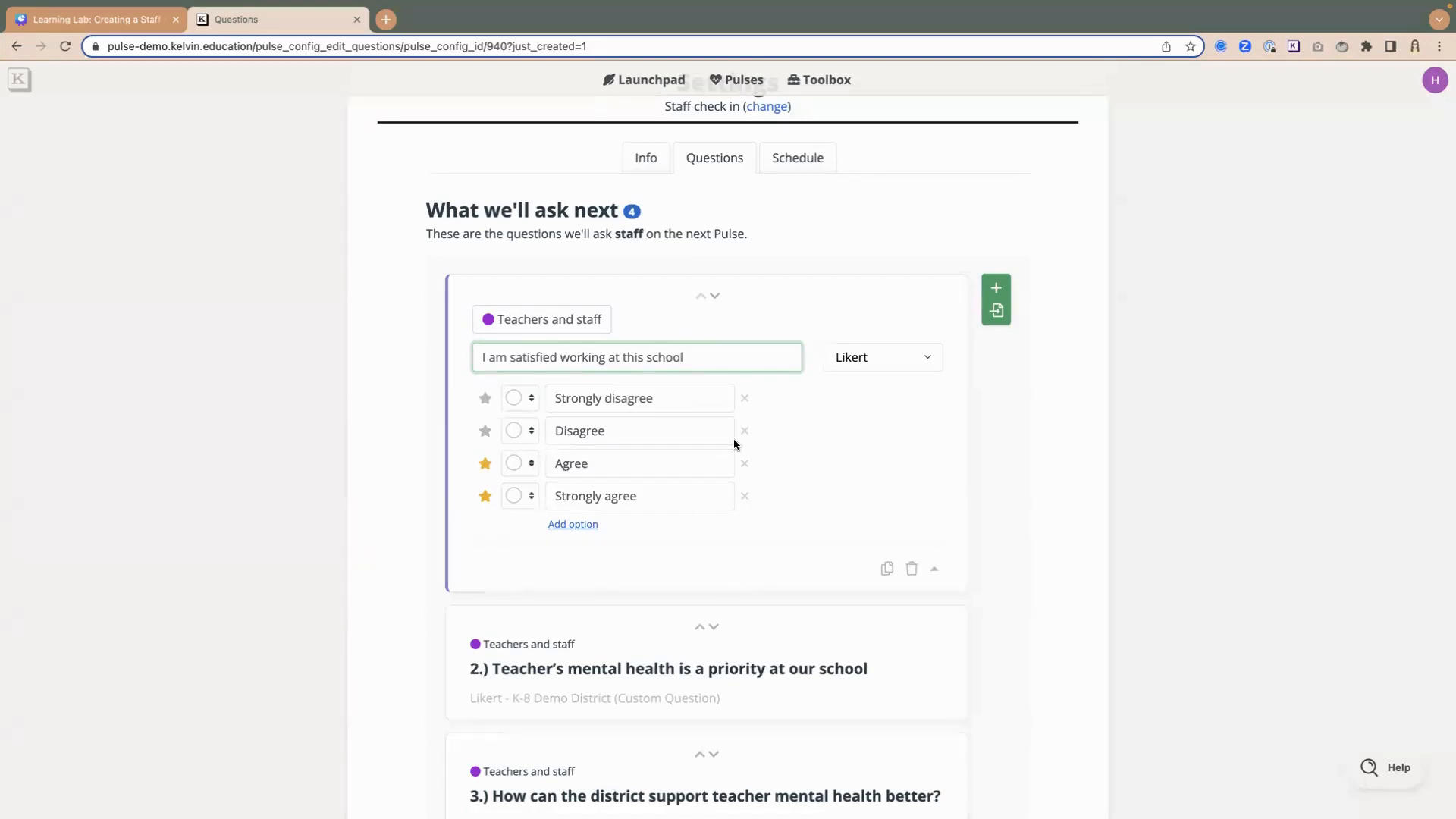
- Reword the third question as "How can the school leadership support teacher mental health better?"
scroll(734, 440, "down", 3)
scroll(734, 443, "down", 2)
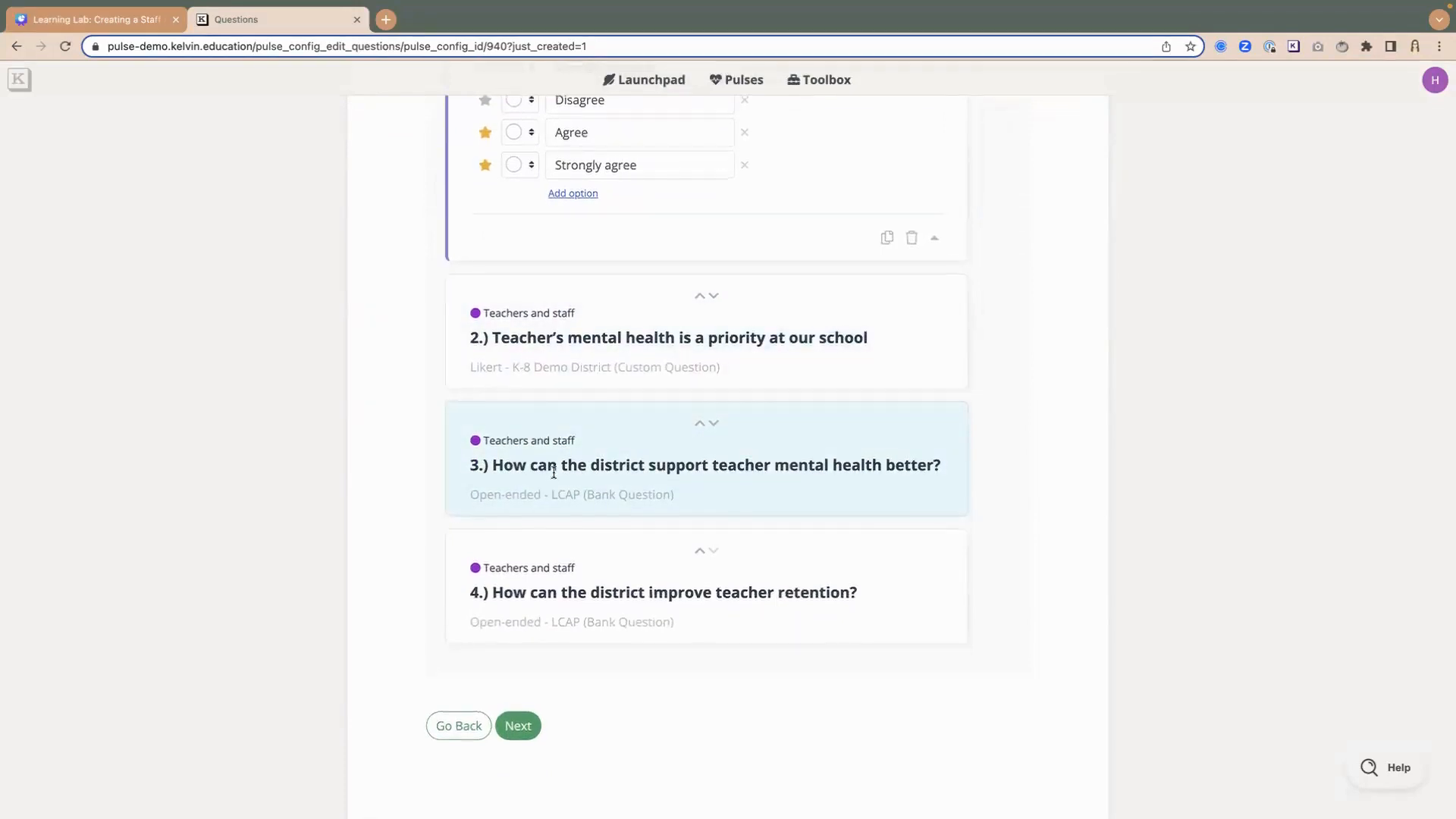
left_click(613, 463)
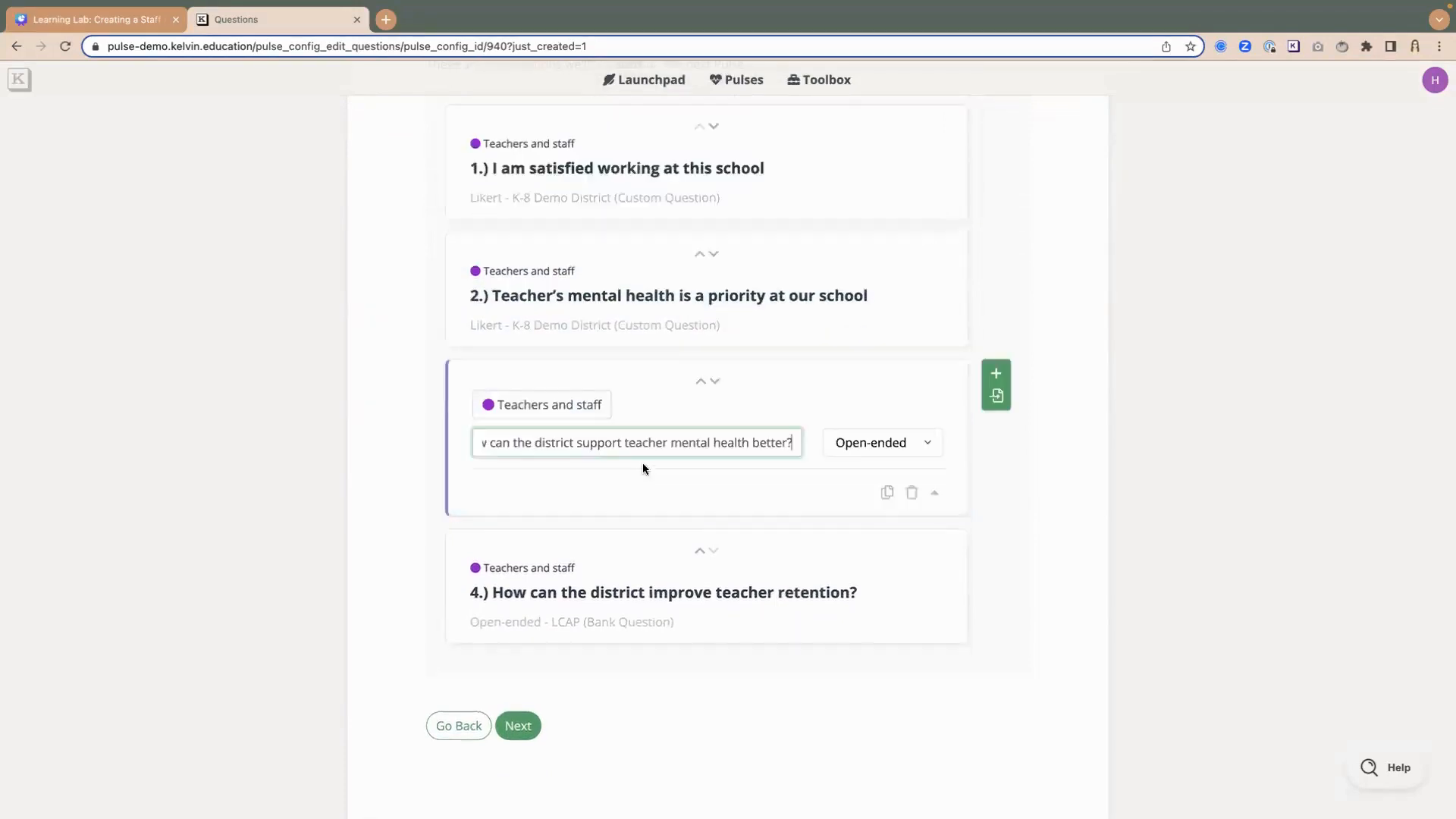
left_click(549, 446)
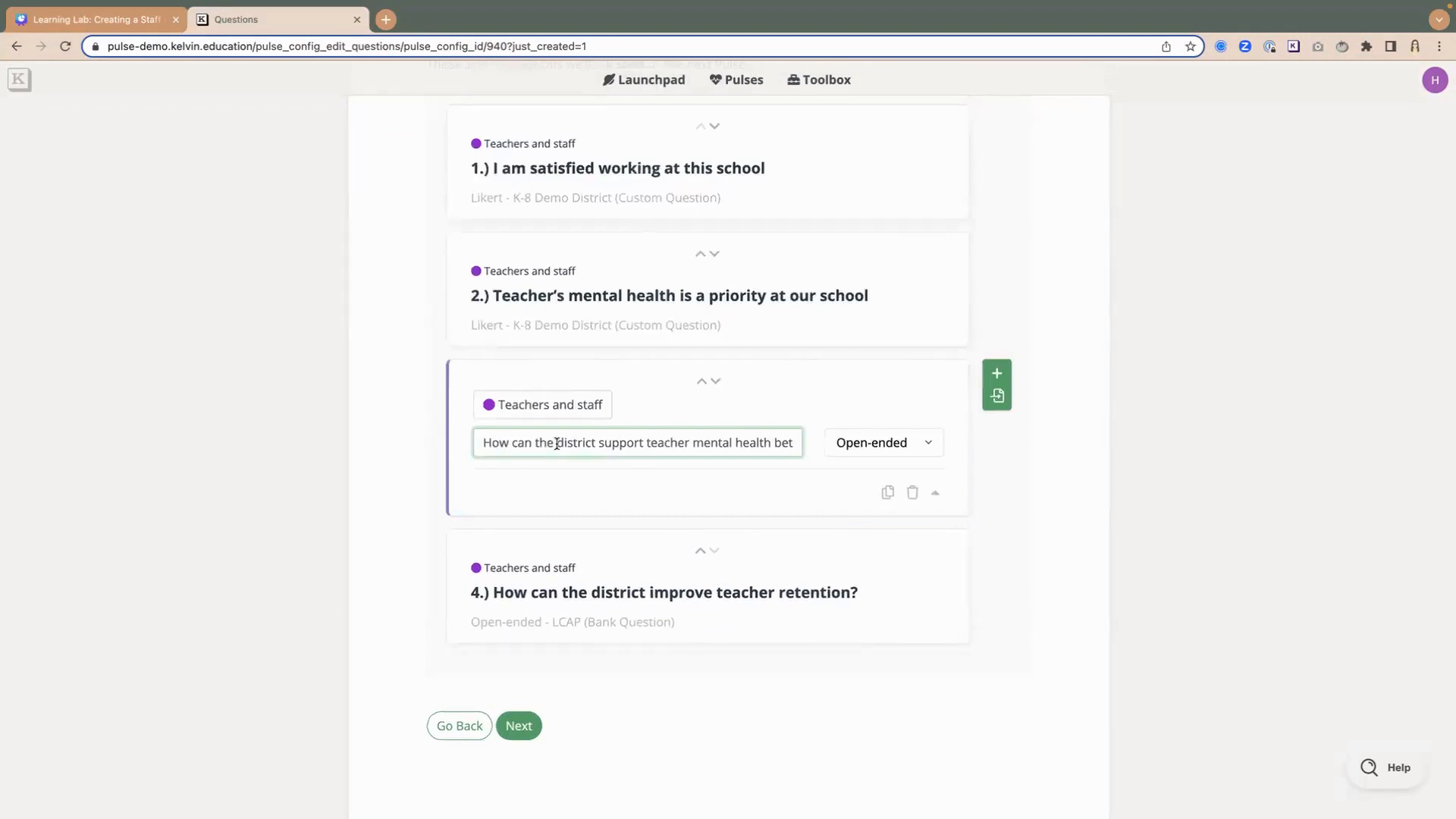
mouse_move(557, 446)
left_mouse_down()
mouse_move(601, 437)
mouse_move(556, 442)
left_mouse_up()
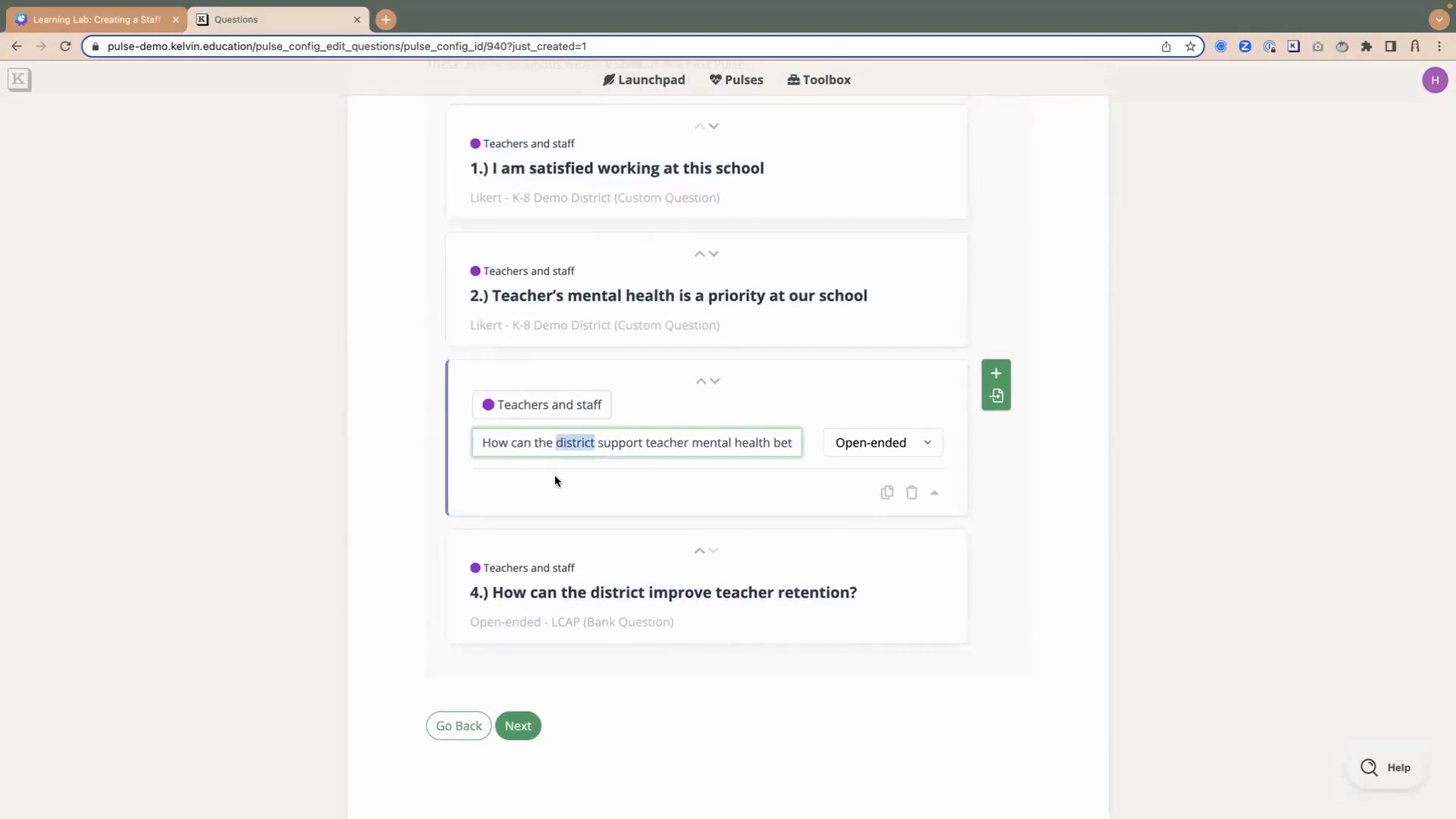
type("school")
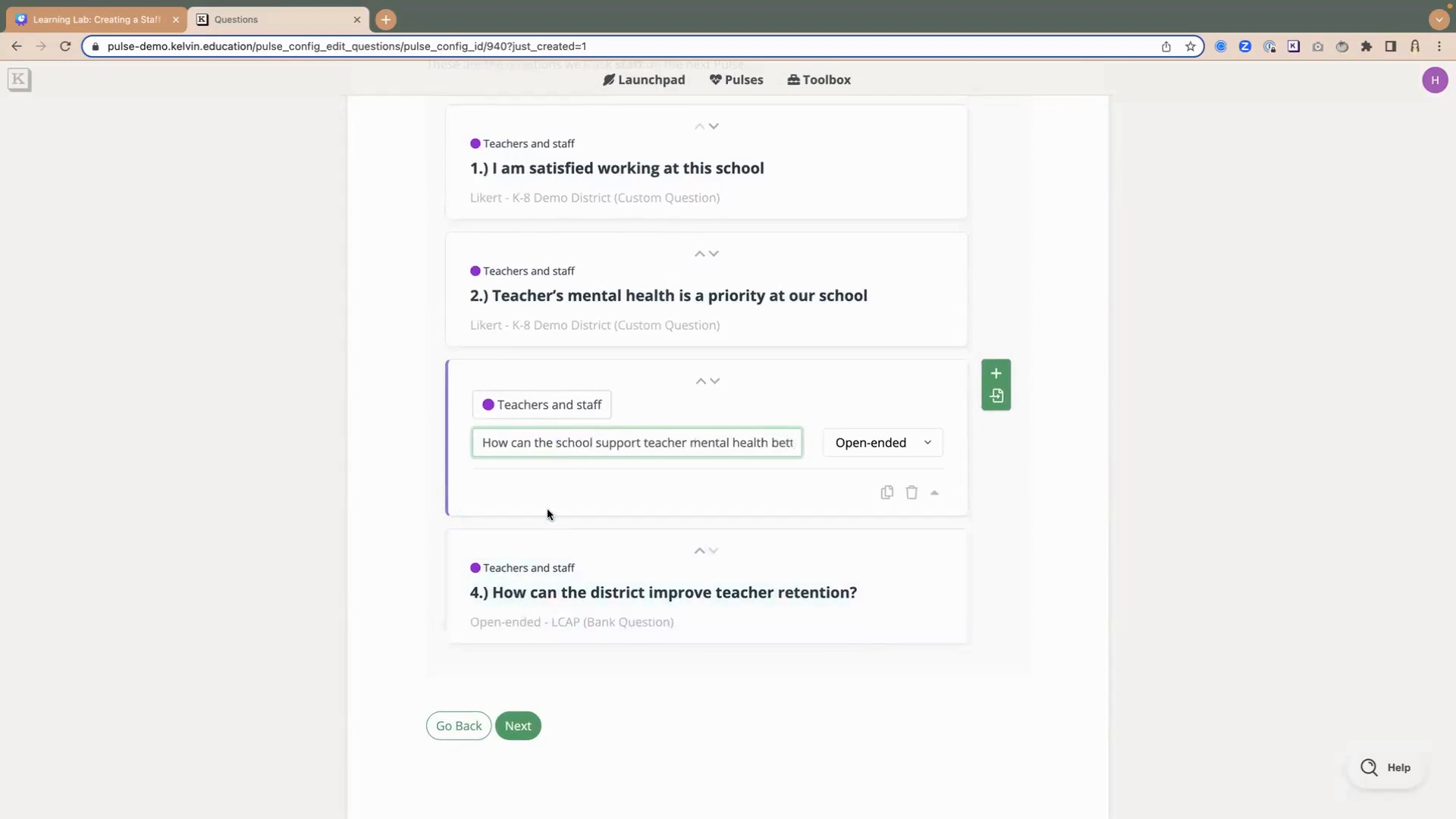
left_click(631, 601)
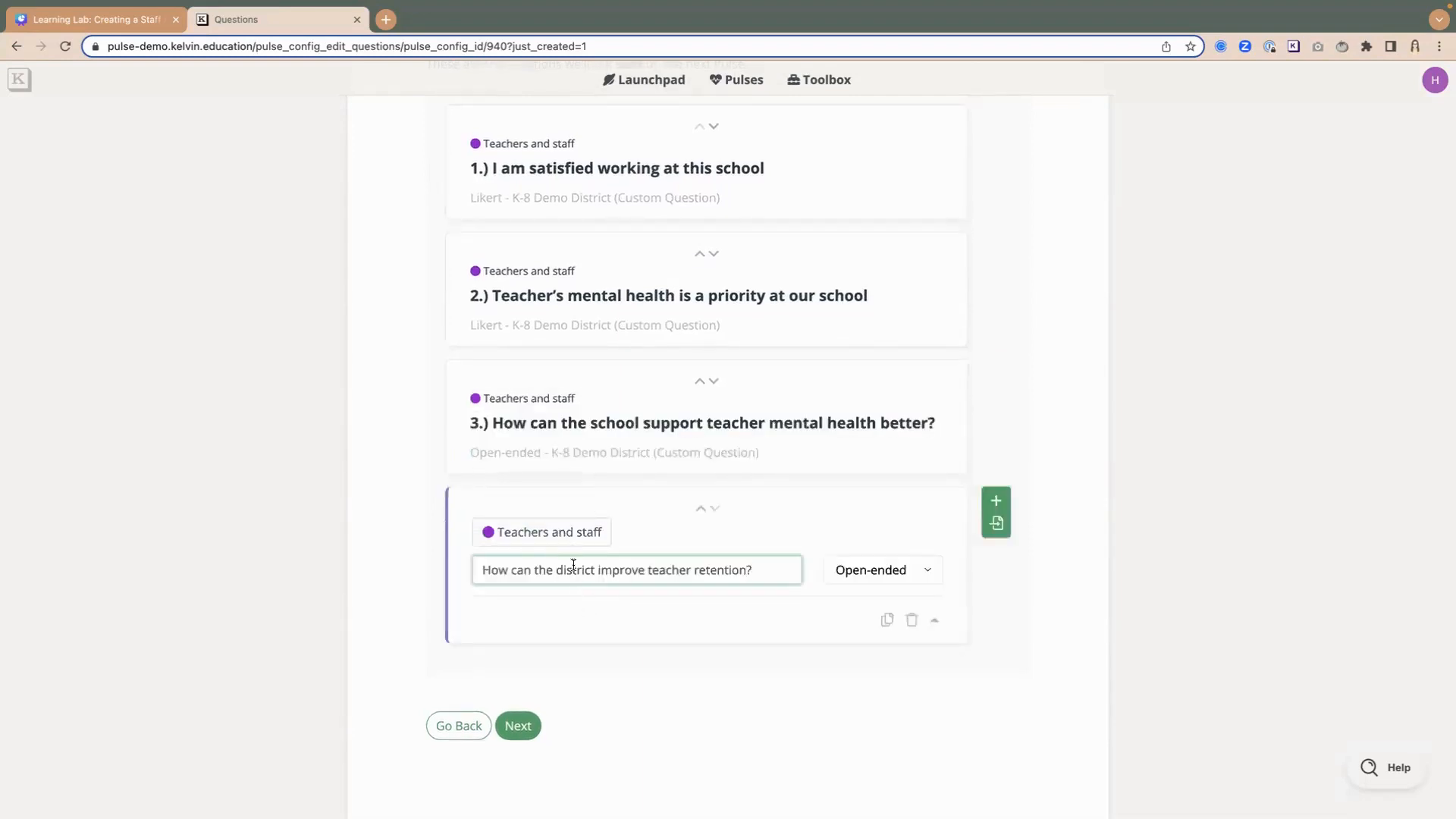
left_click(580, 460)
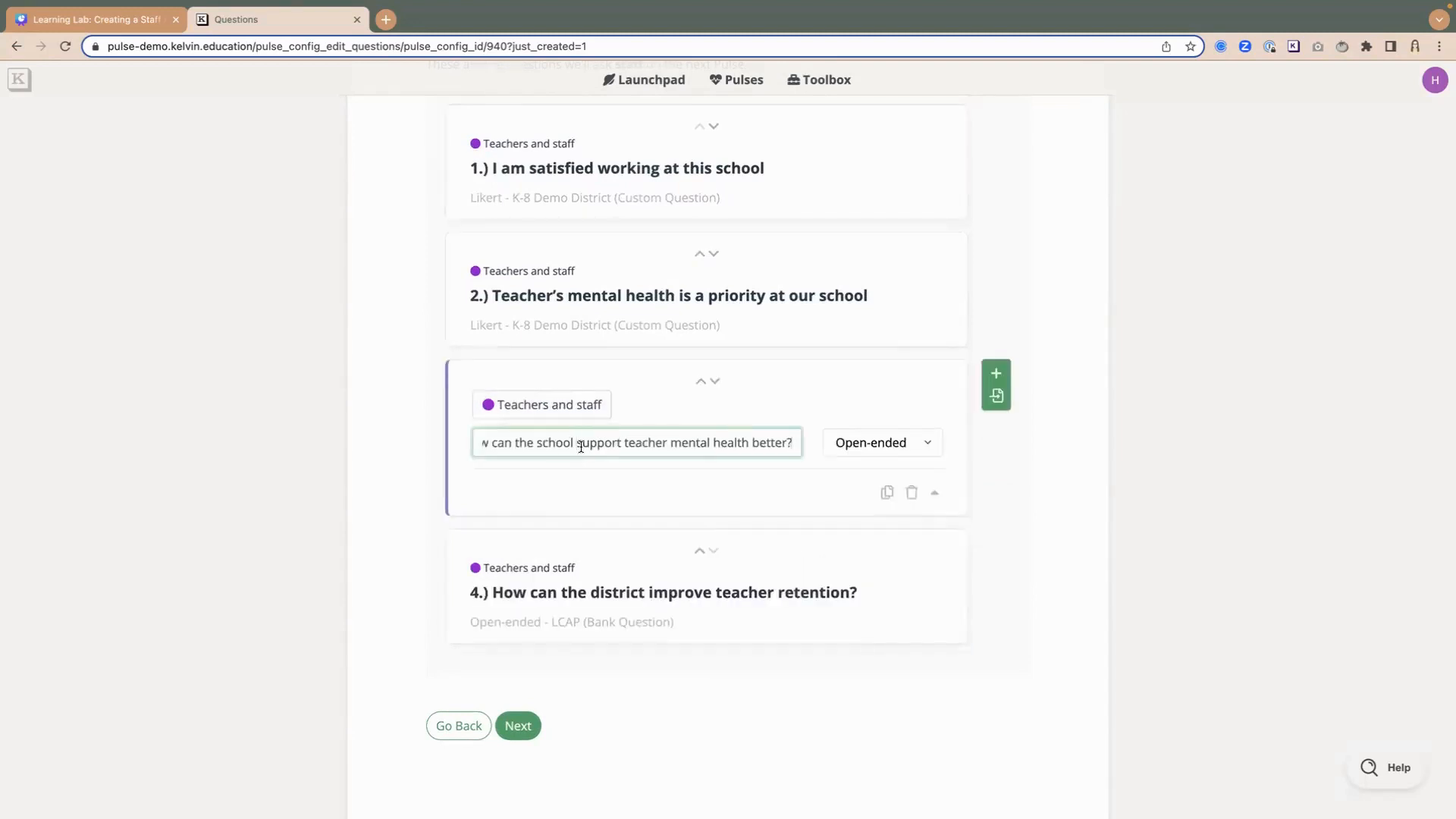
left_click(579, 444)
type("leadership")
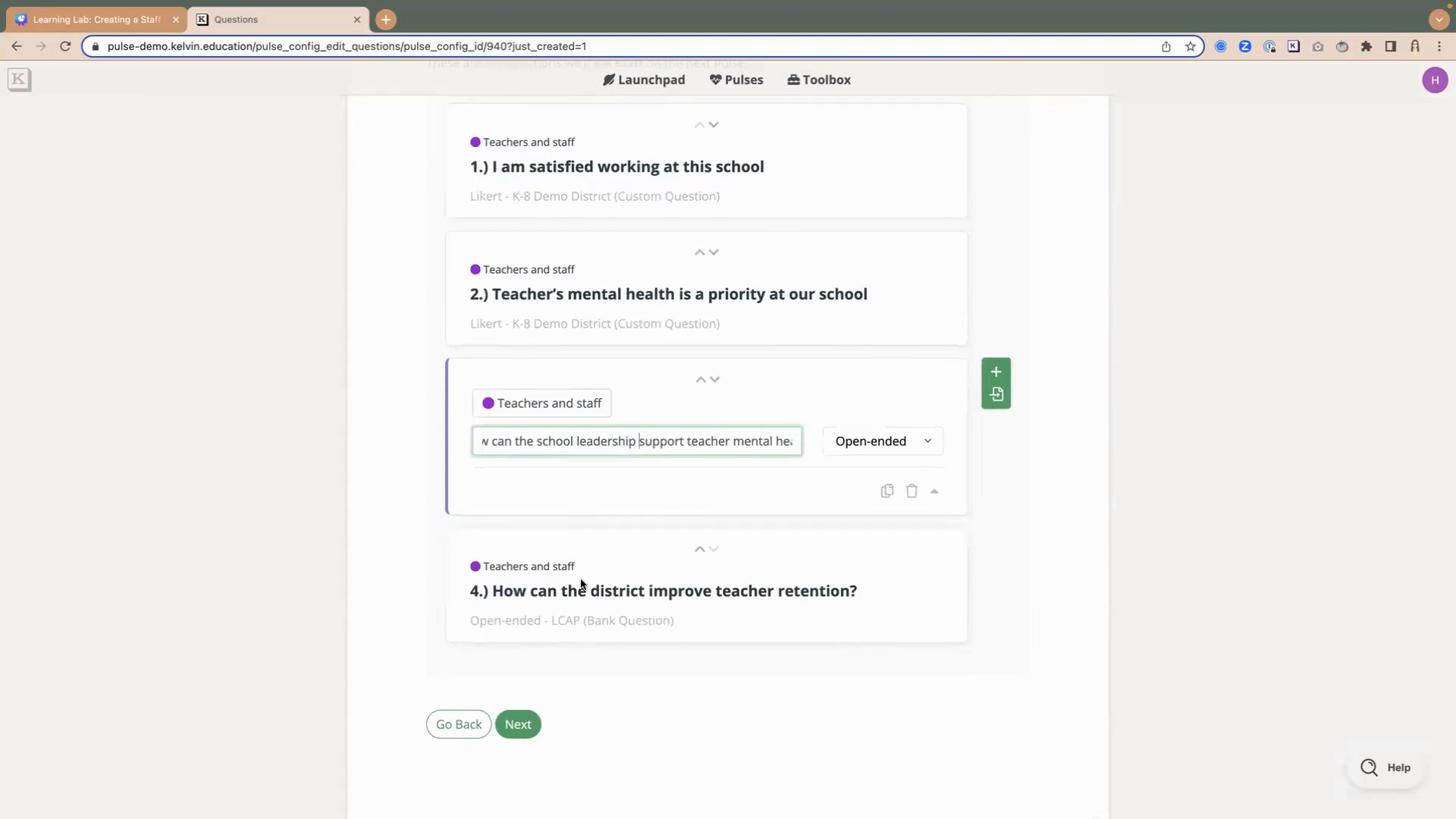
- Reword the fourth question as "How can the school leadership improve teacher retention?" and continue to the schedule settings
left_click(516, 570)
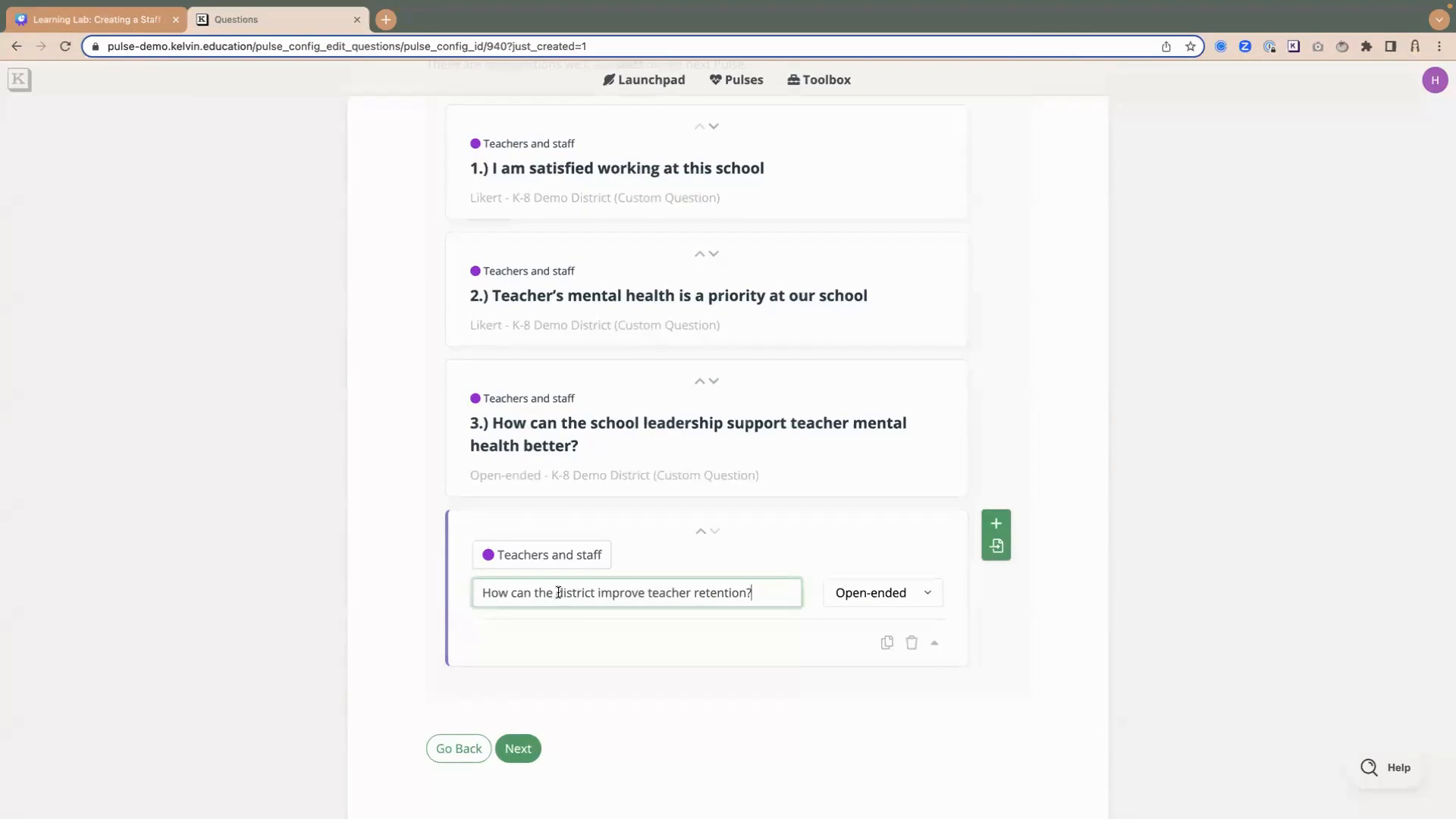
left_click_drag(556, 592, 597, 592)
key("BackSpace")
type("school leadersh")
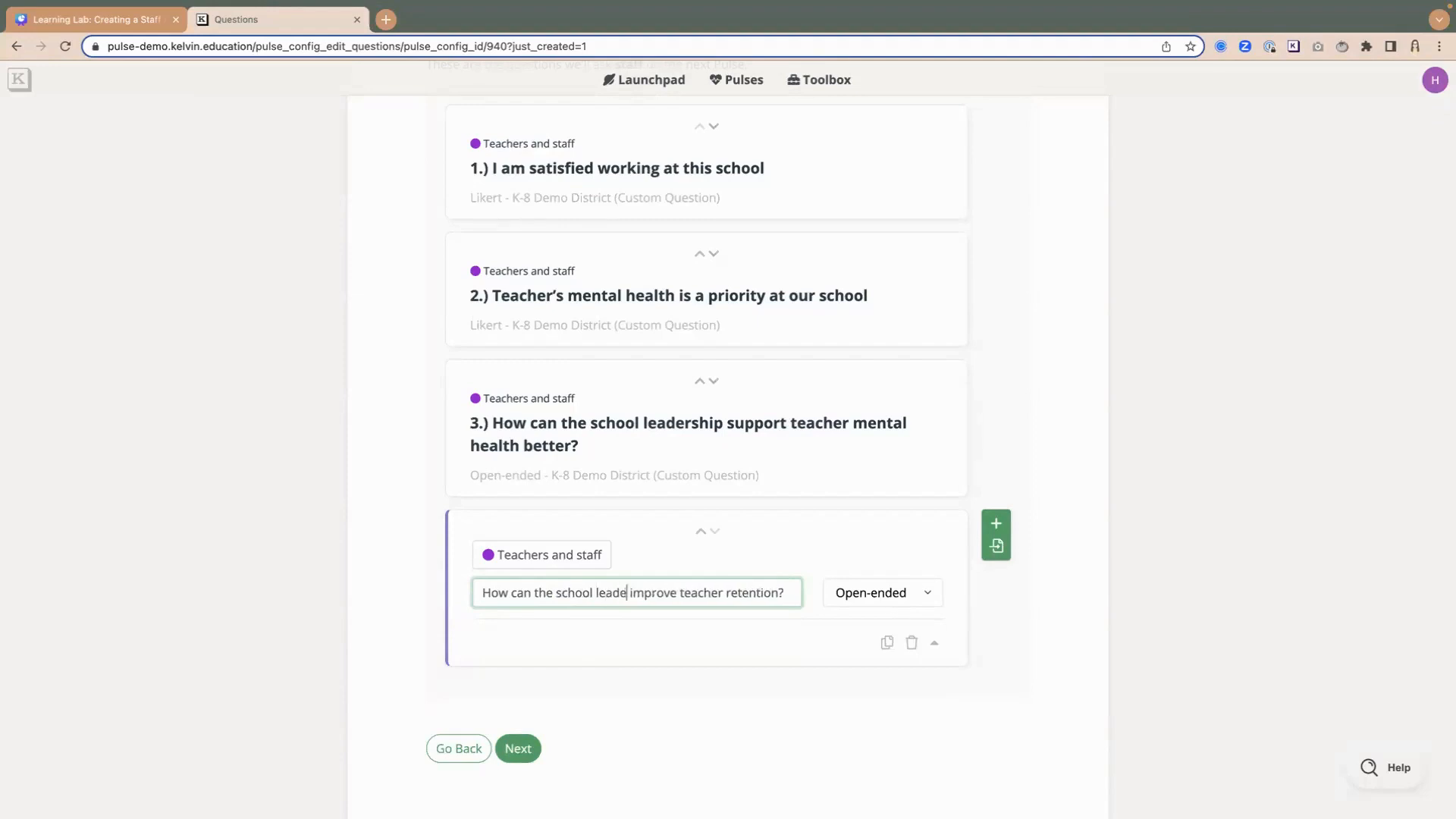
type("ip")
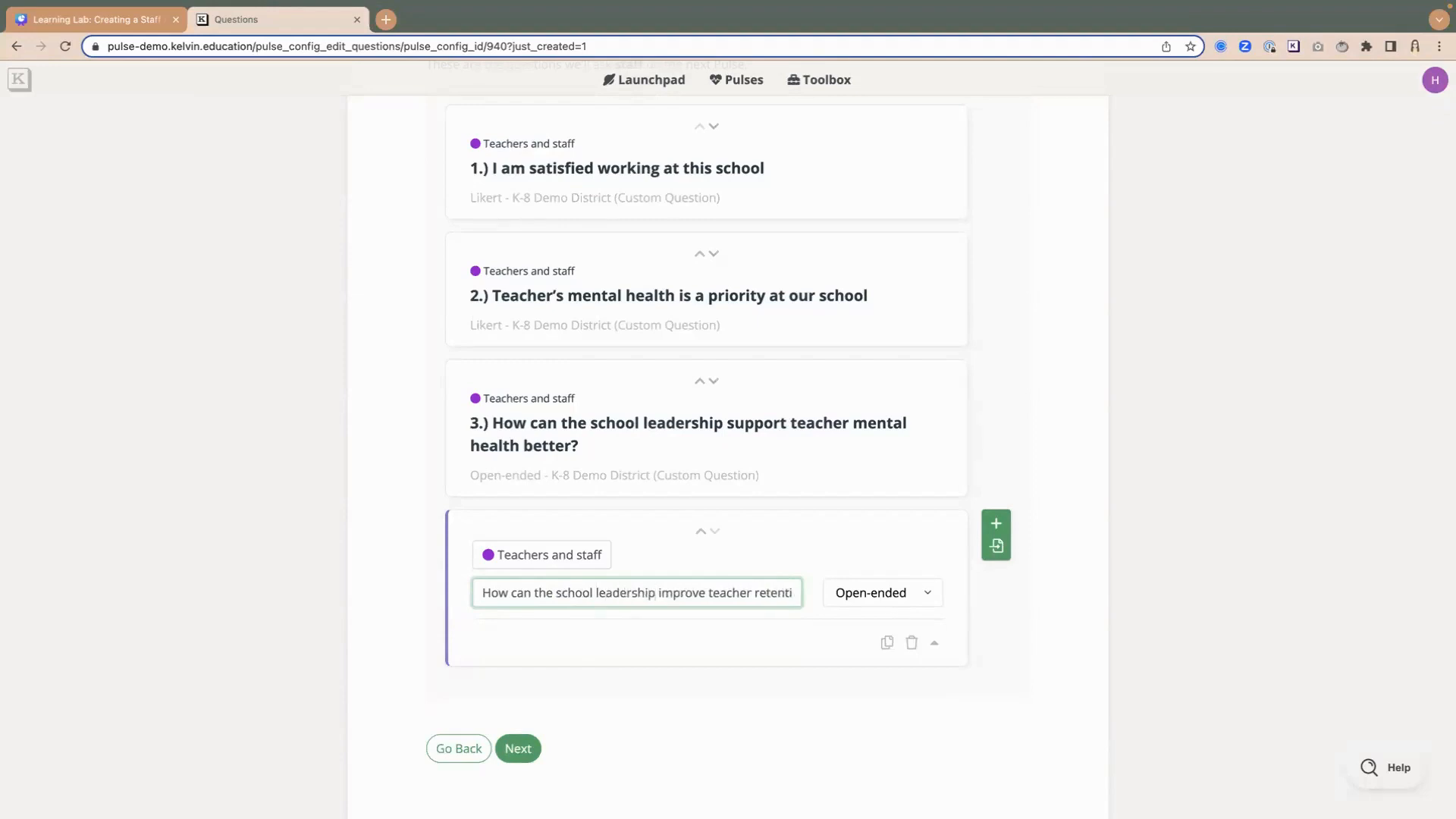
scroll(618, 590, "right", 1)
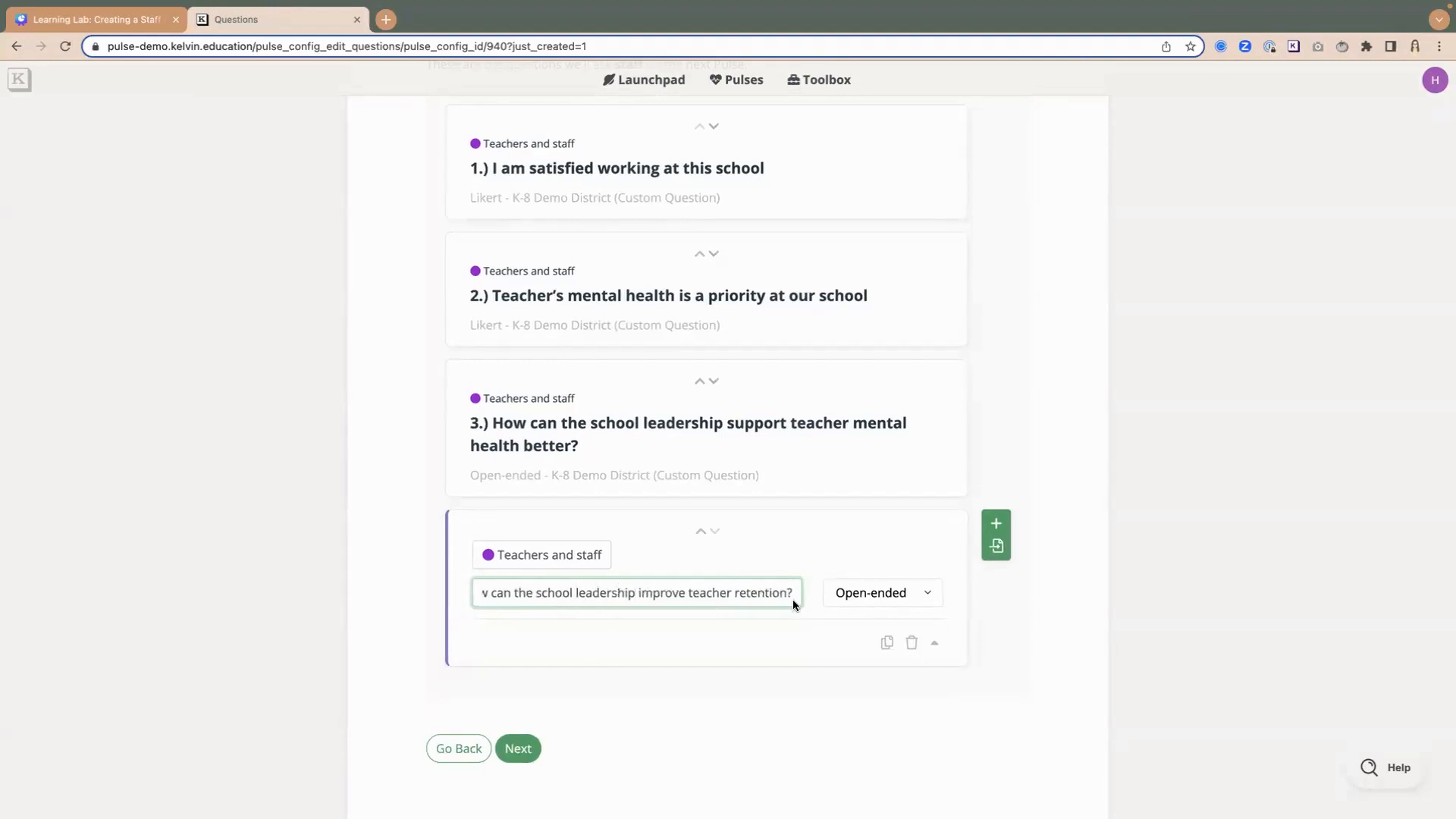
scroll(808, 620, "down", 1)
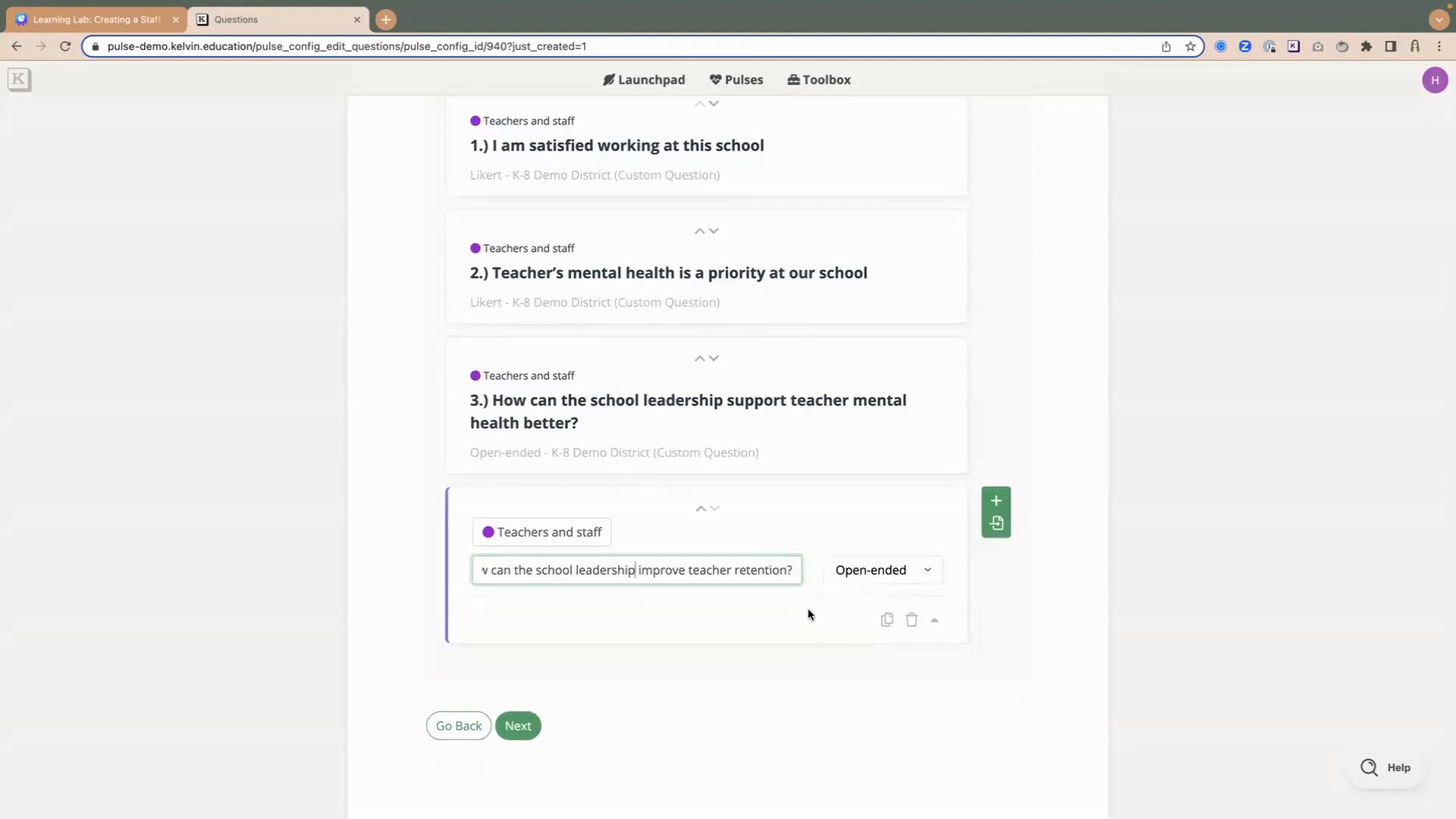
scroll(809, 609, "up", 1)
scroll(809, 608, "down", 1)
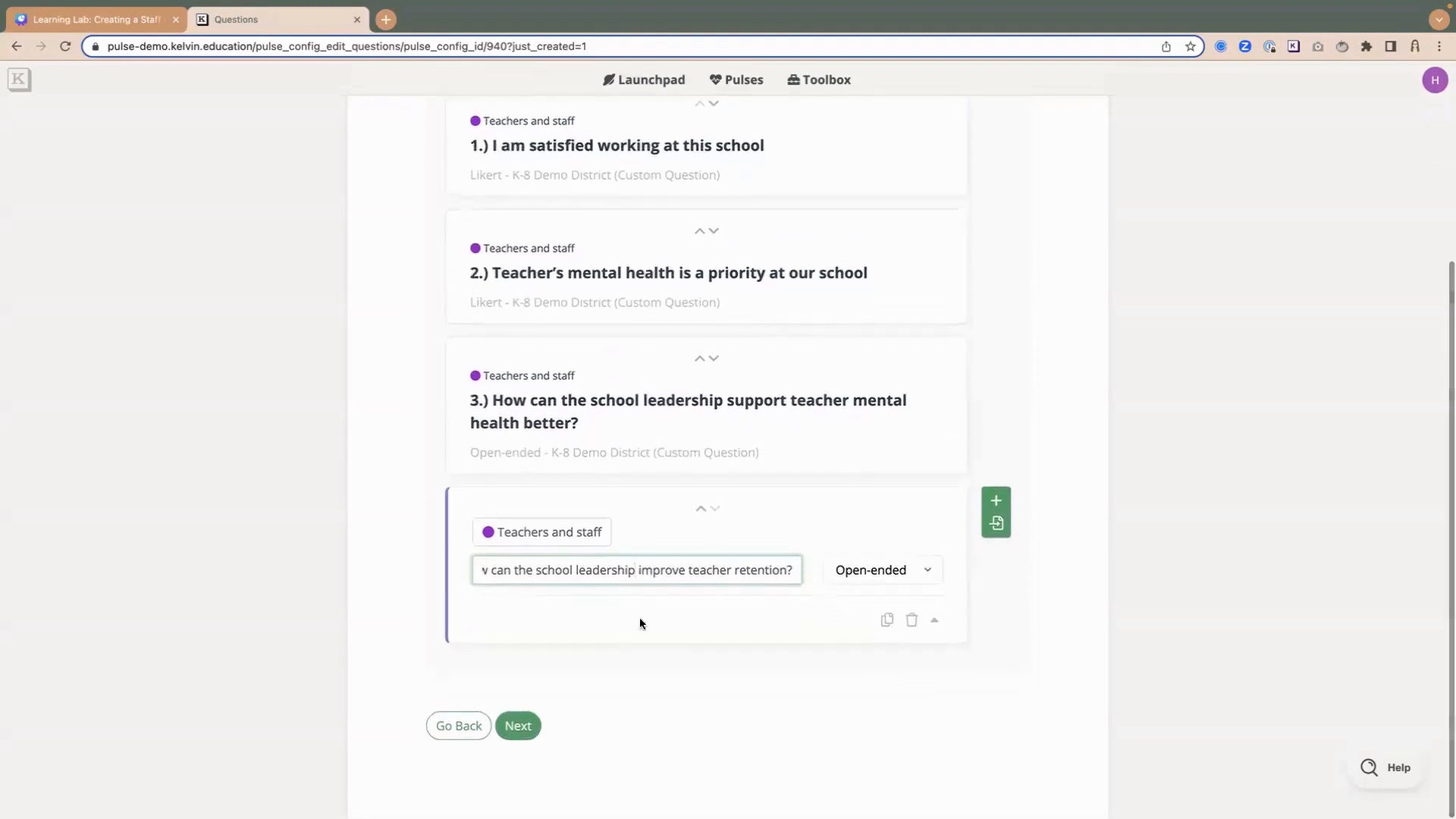
left_click(522, 731)
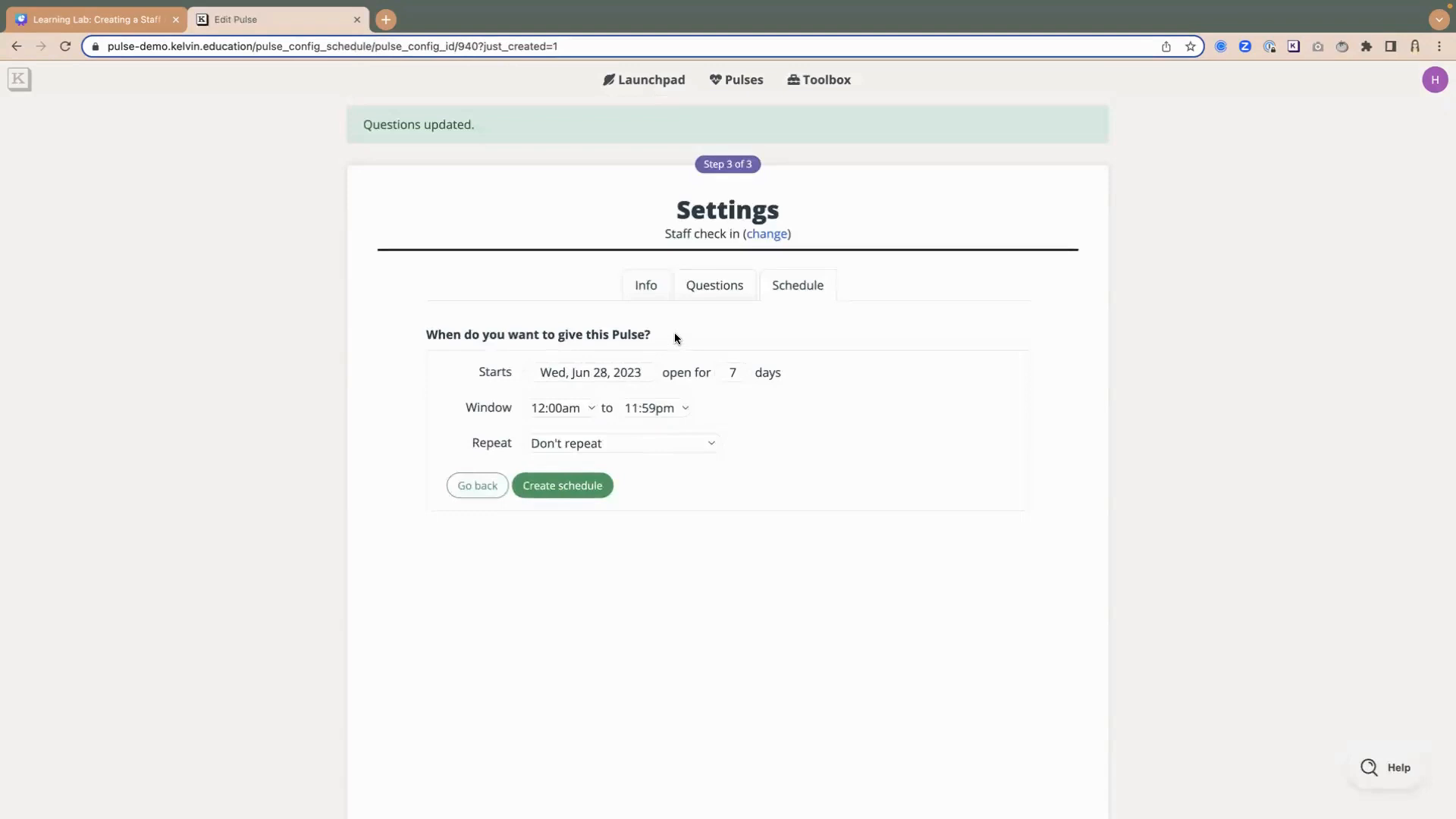
- Set the pulse's start date to Tue, Aug 1, 2023
left_click(576, 375)
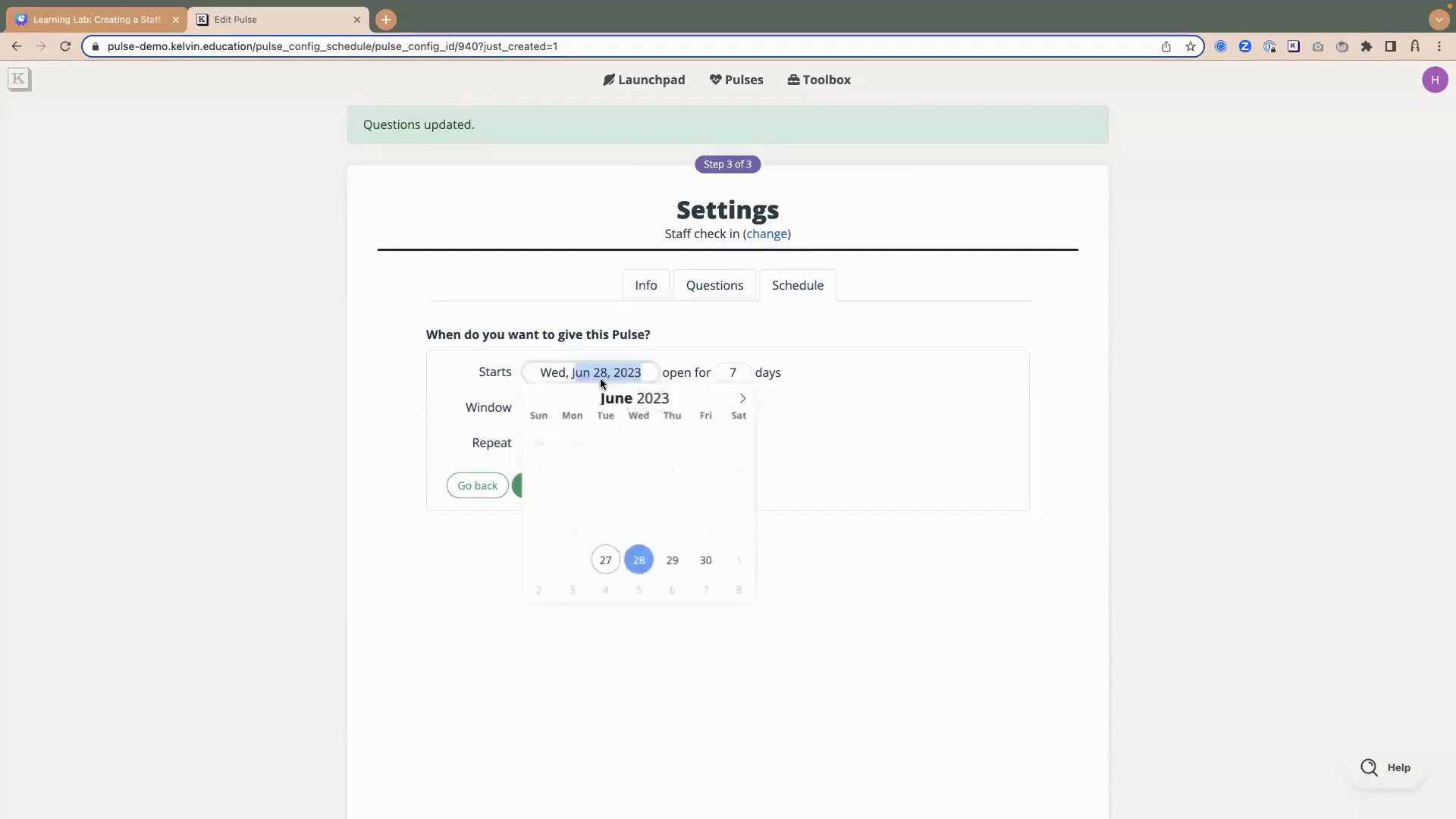
left_click(743, 399)
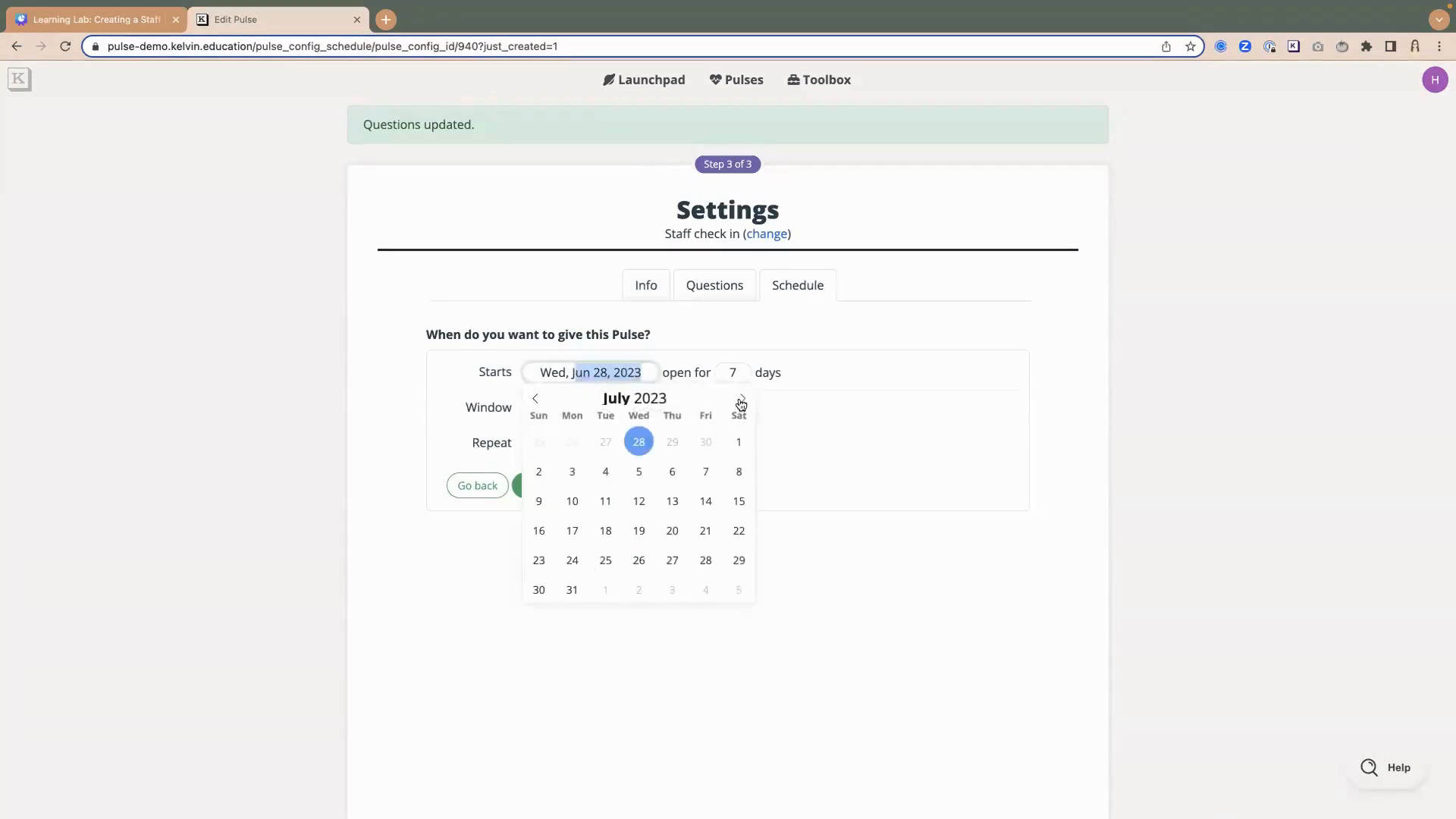
left_click(742, 401)
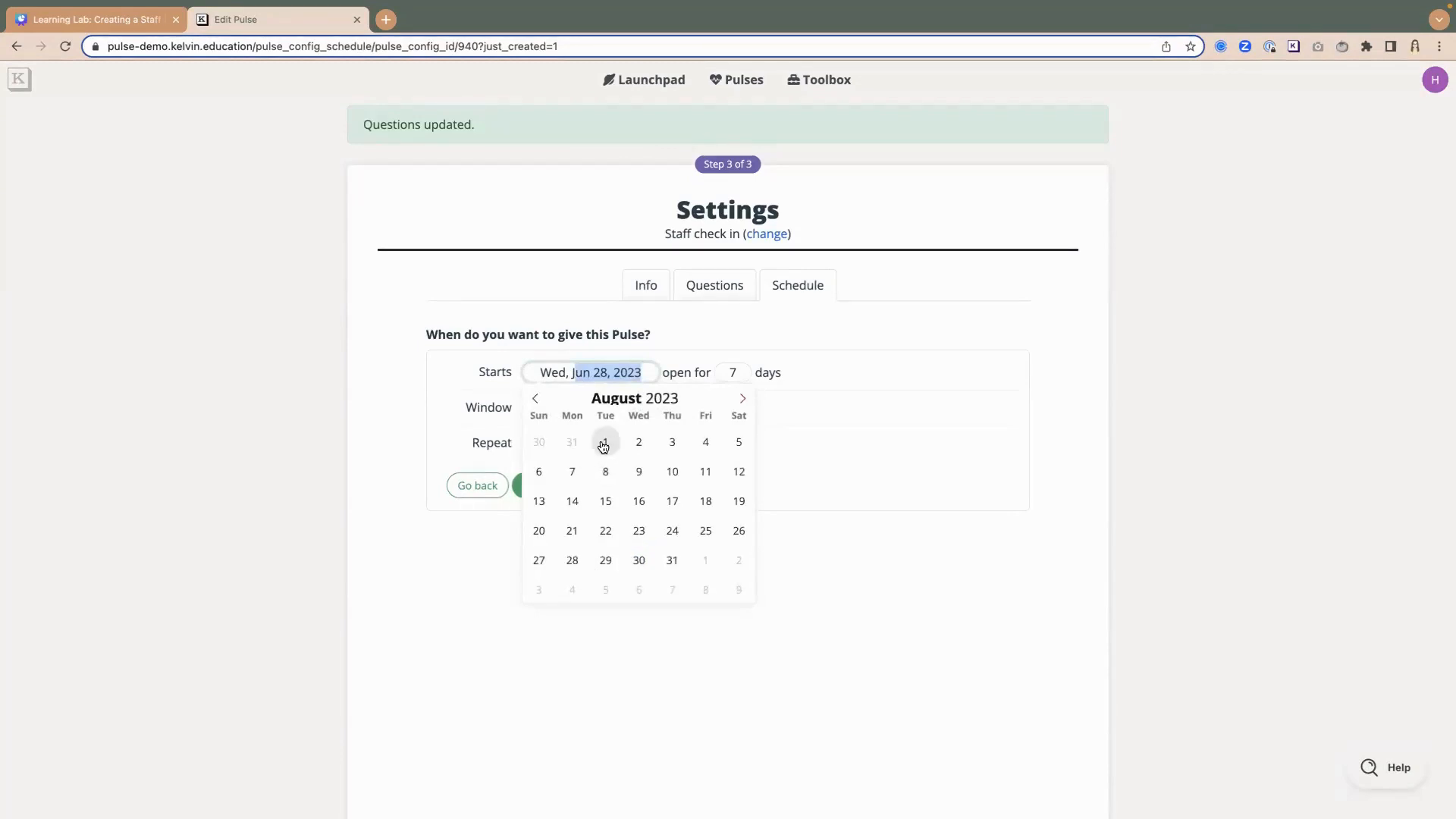
left_click(599, 446)
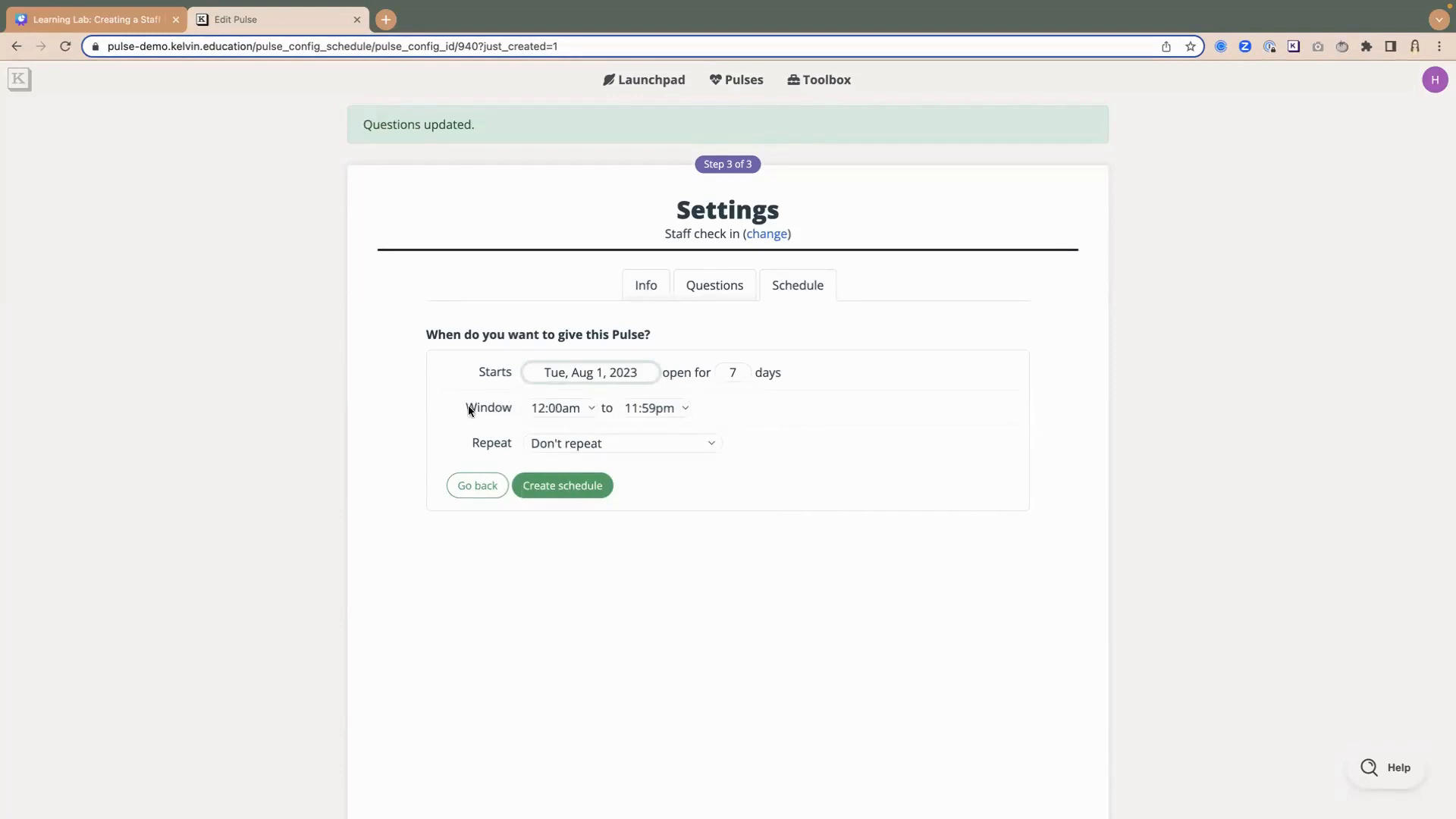
left_click_drag(465, 407, 709, 410)
left_click(776, 445)
- Set the pulse to a custom repeat of every 3 months
left_click(709, 446)
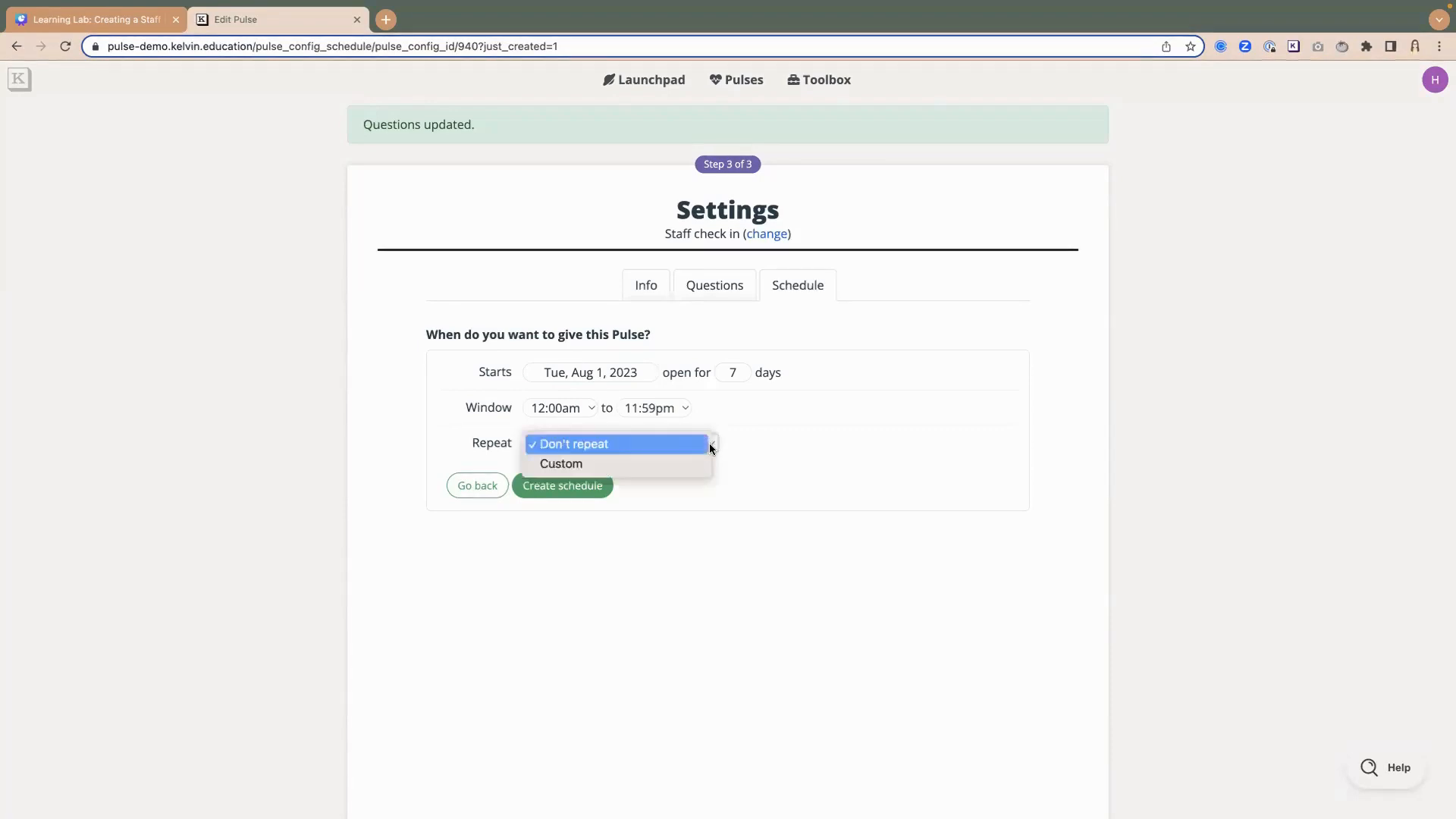
left_click(575, 462)
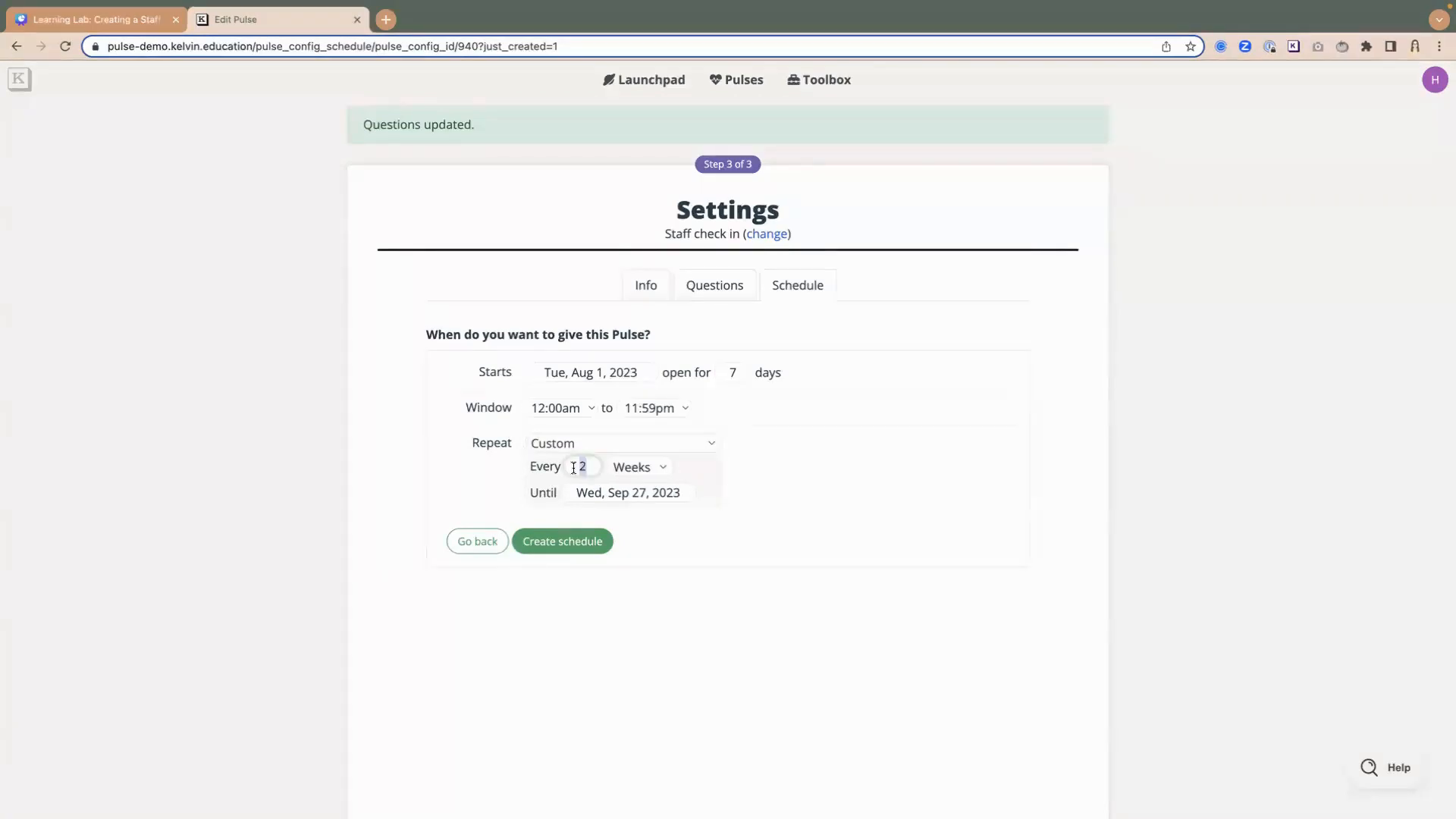
double_click(586, 466)
type("3")
left_click(654, 467)
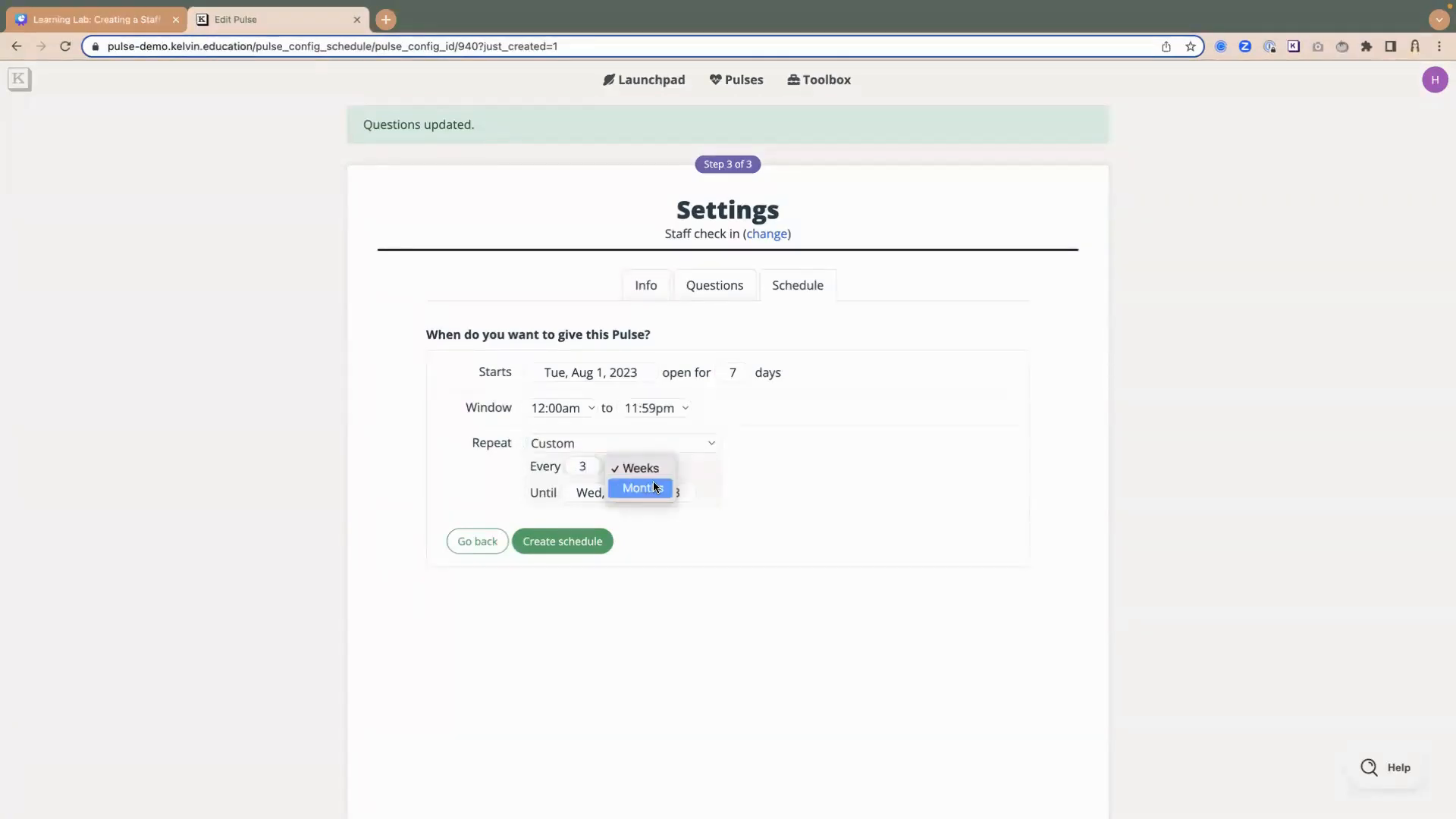
left_click(654, 486)
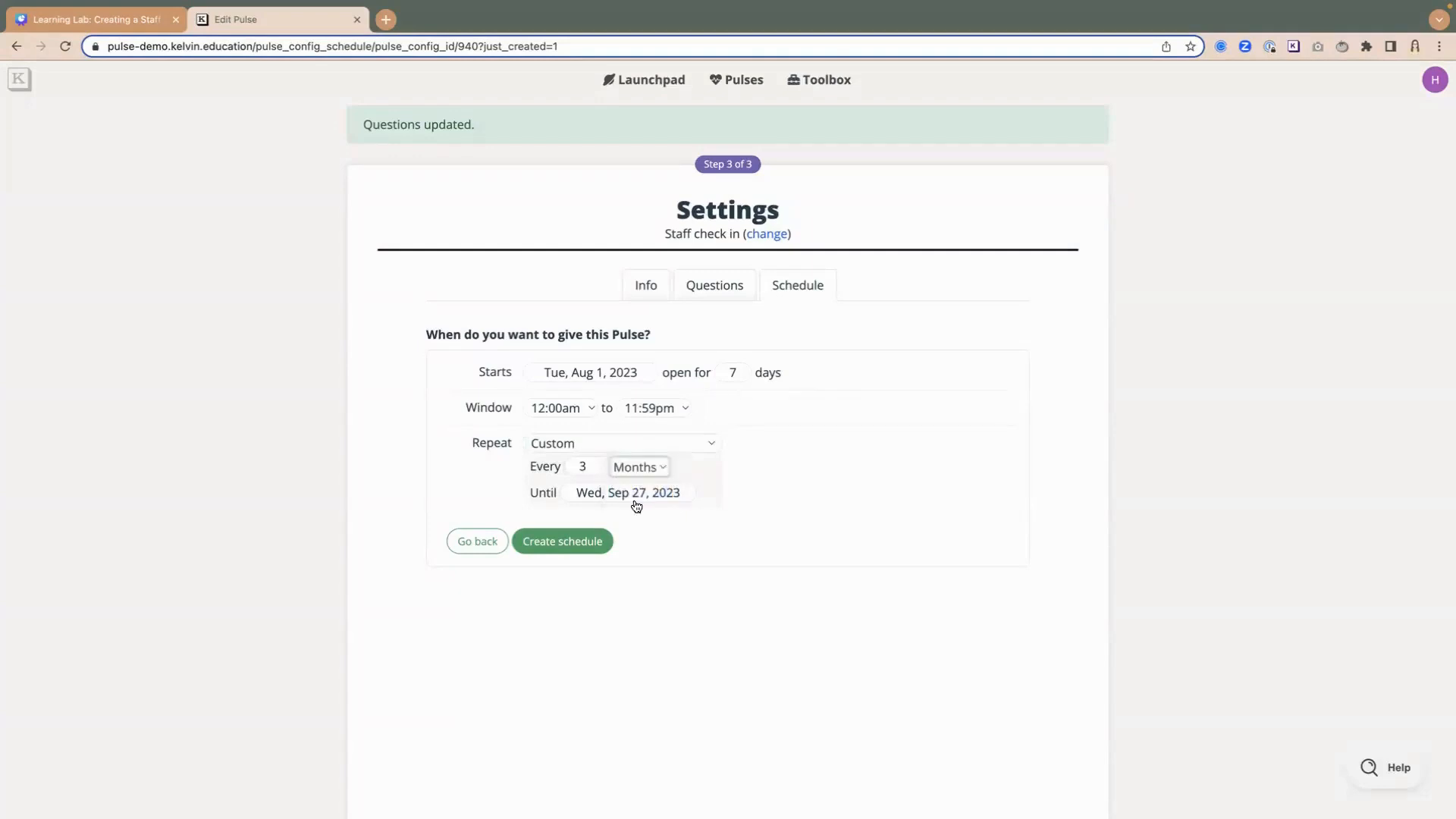
- Set the repeat's end date to Fri, Jun 7, 2024 and create the schedule
left_click(582, 492)
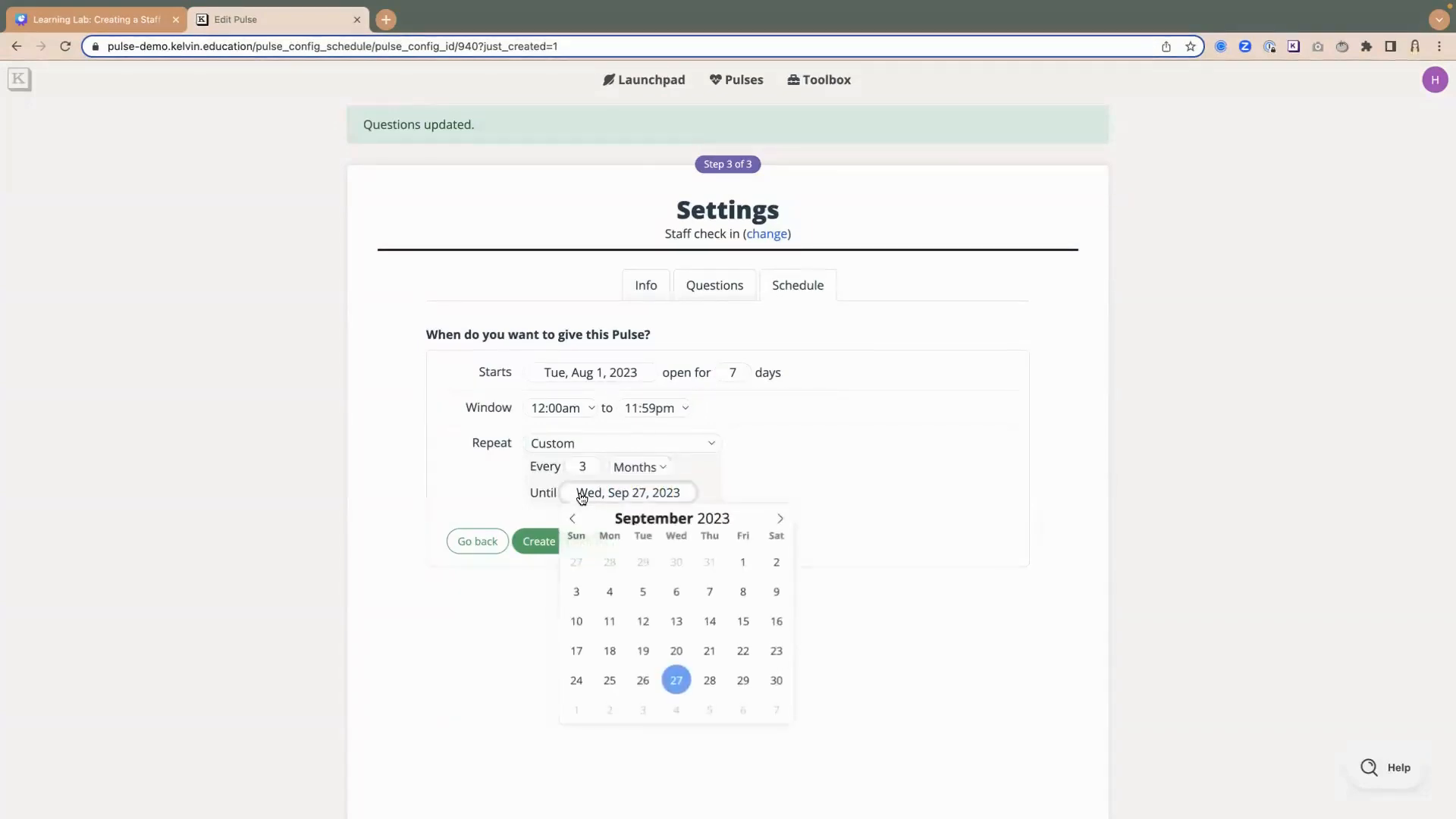
left_click(782, 521)
left_click(782, 522)
left_click(781, 520)
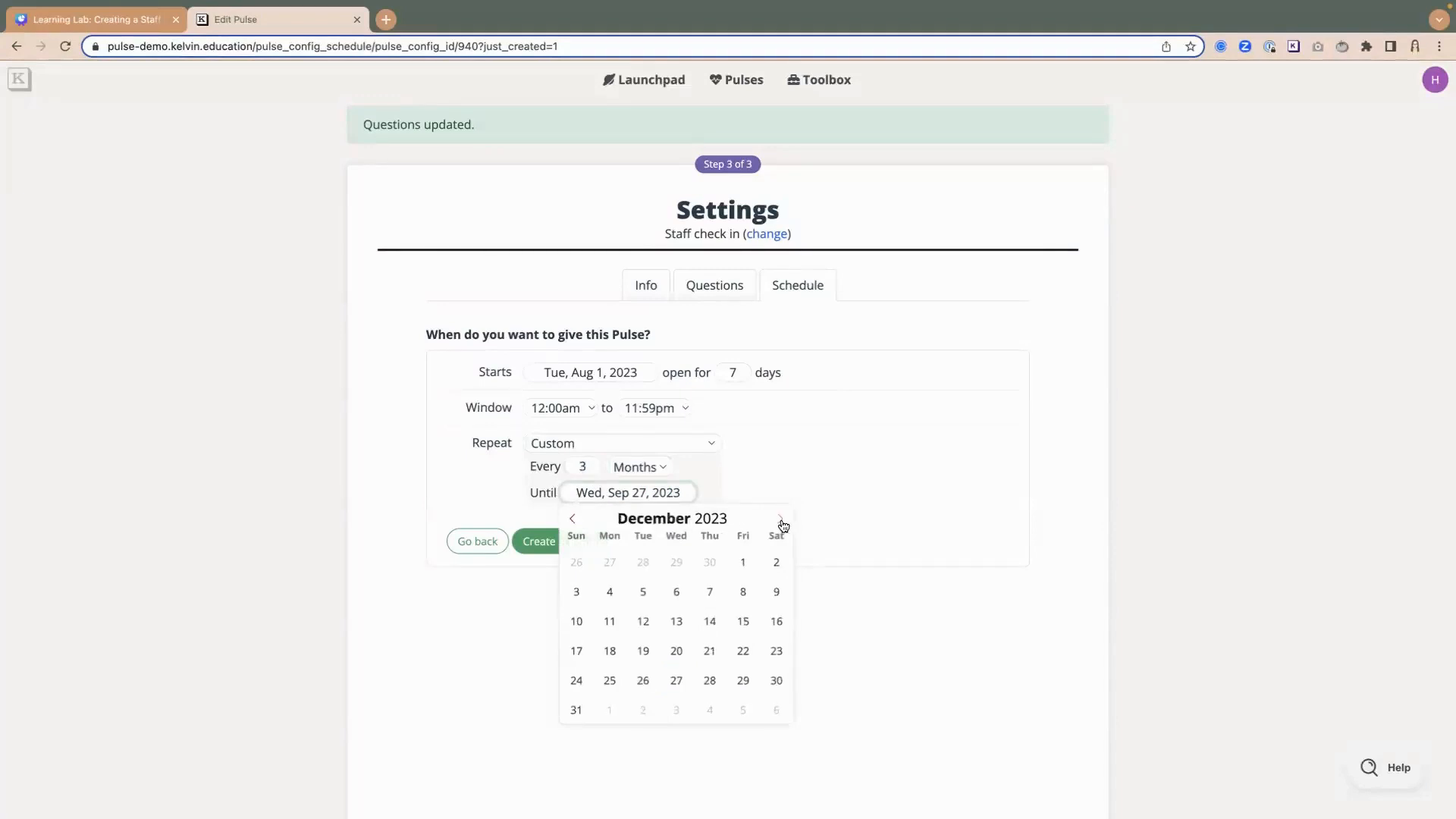
left_click(781, 520)
left_click(781, 520)
left_click(781, 521)
left_click(781, 520)
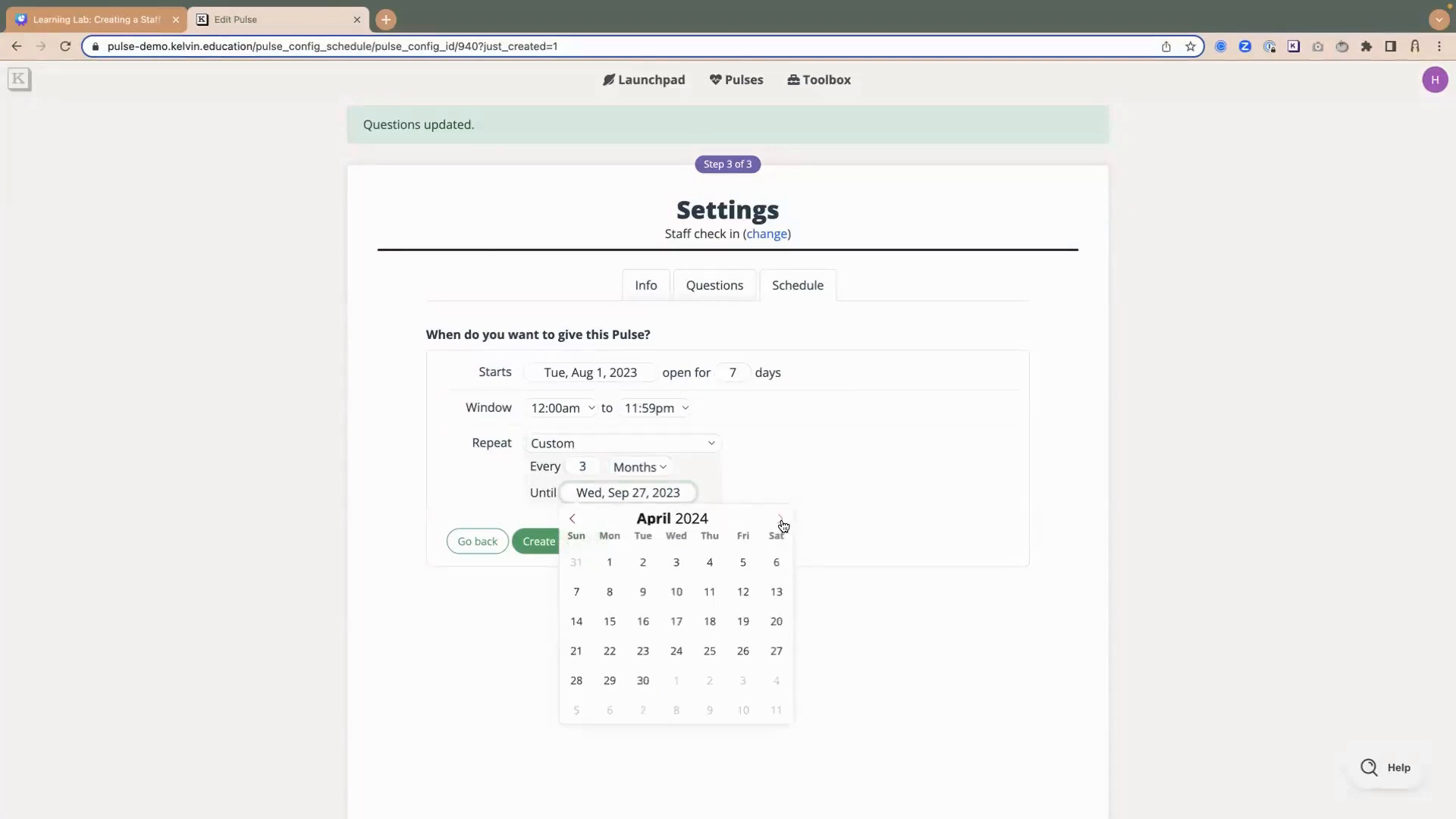
left_click(782, 520)
left_click(781, 521)
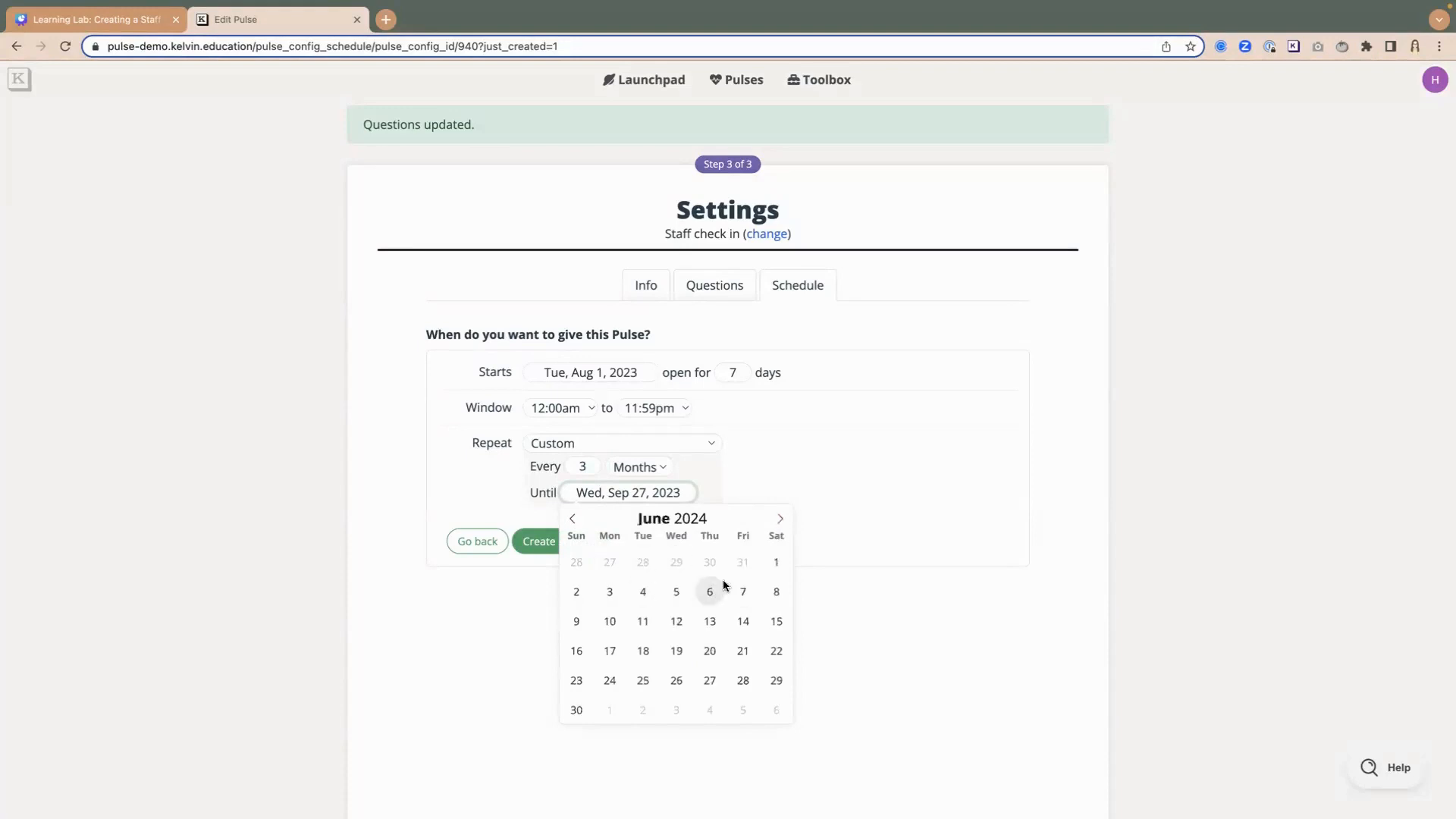
left_click(741, 591)
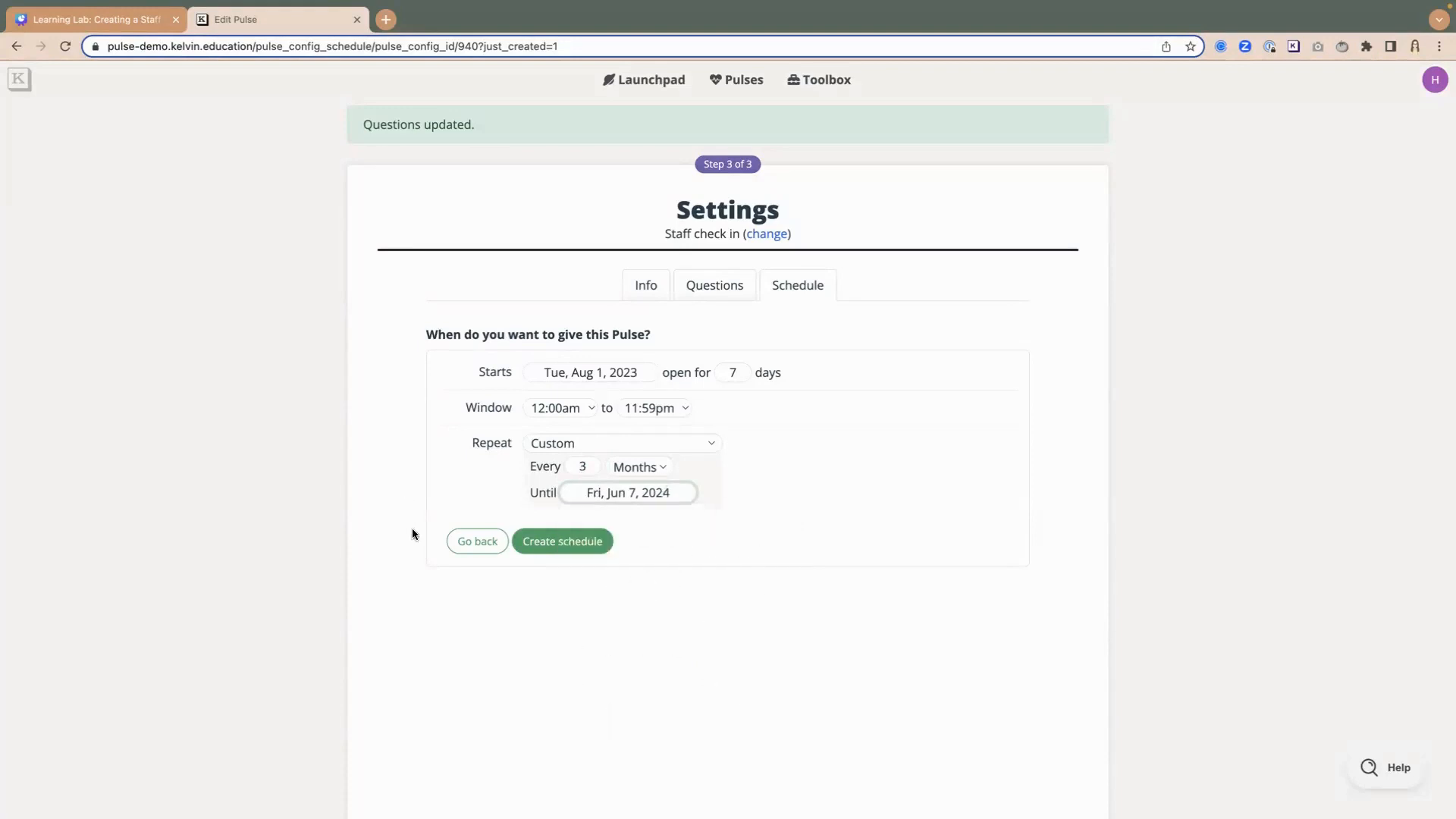
left_click(580, 545)
- Review the dates of the scheduled pulses in the Frequency section, starting with Pulse #1
scroll(457, 433, "down", 2)
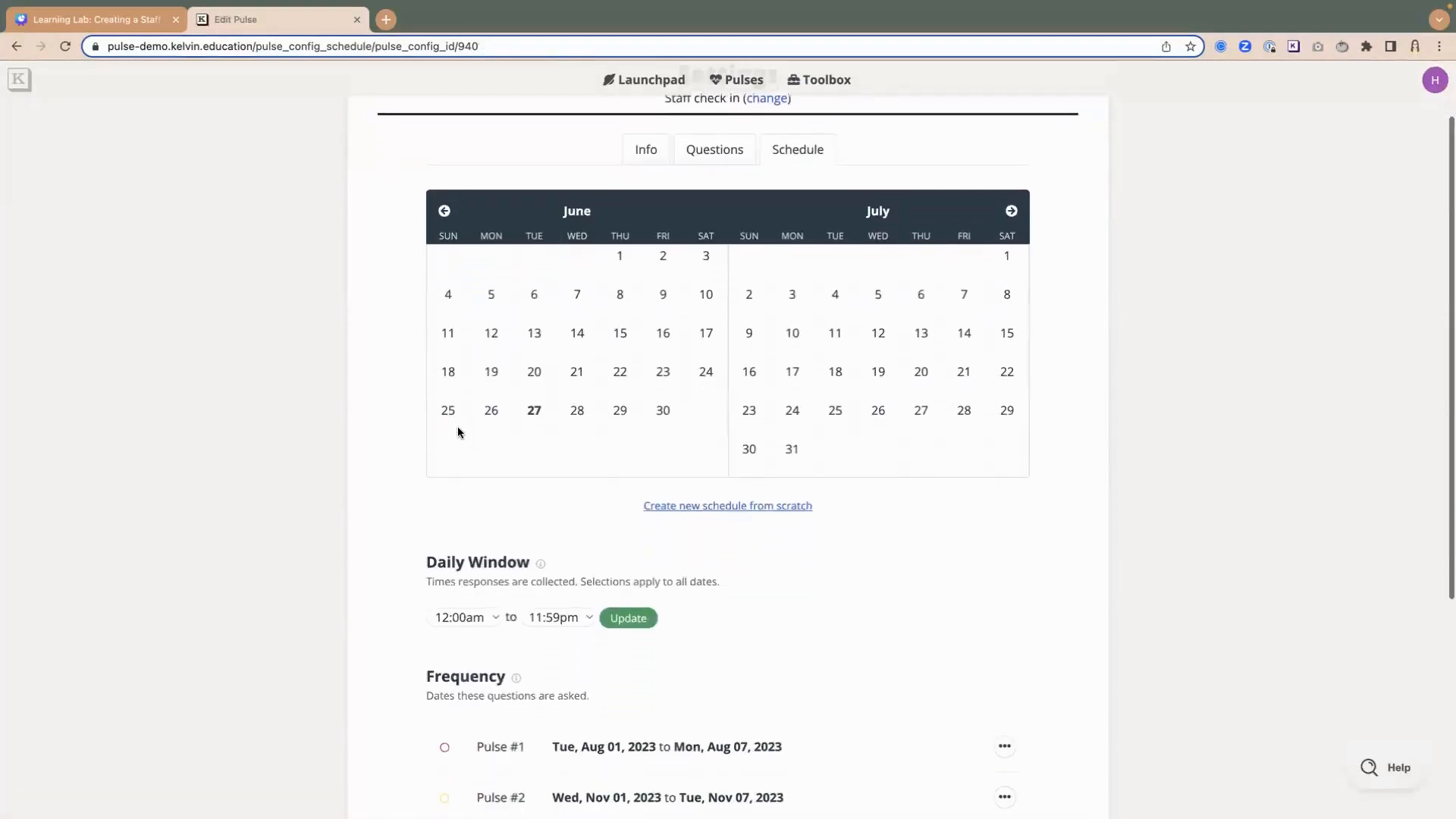
scroll(457, 432, "down", 4)
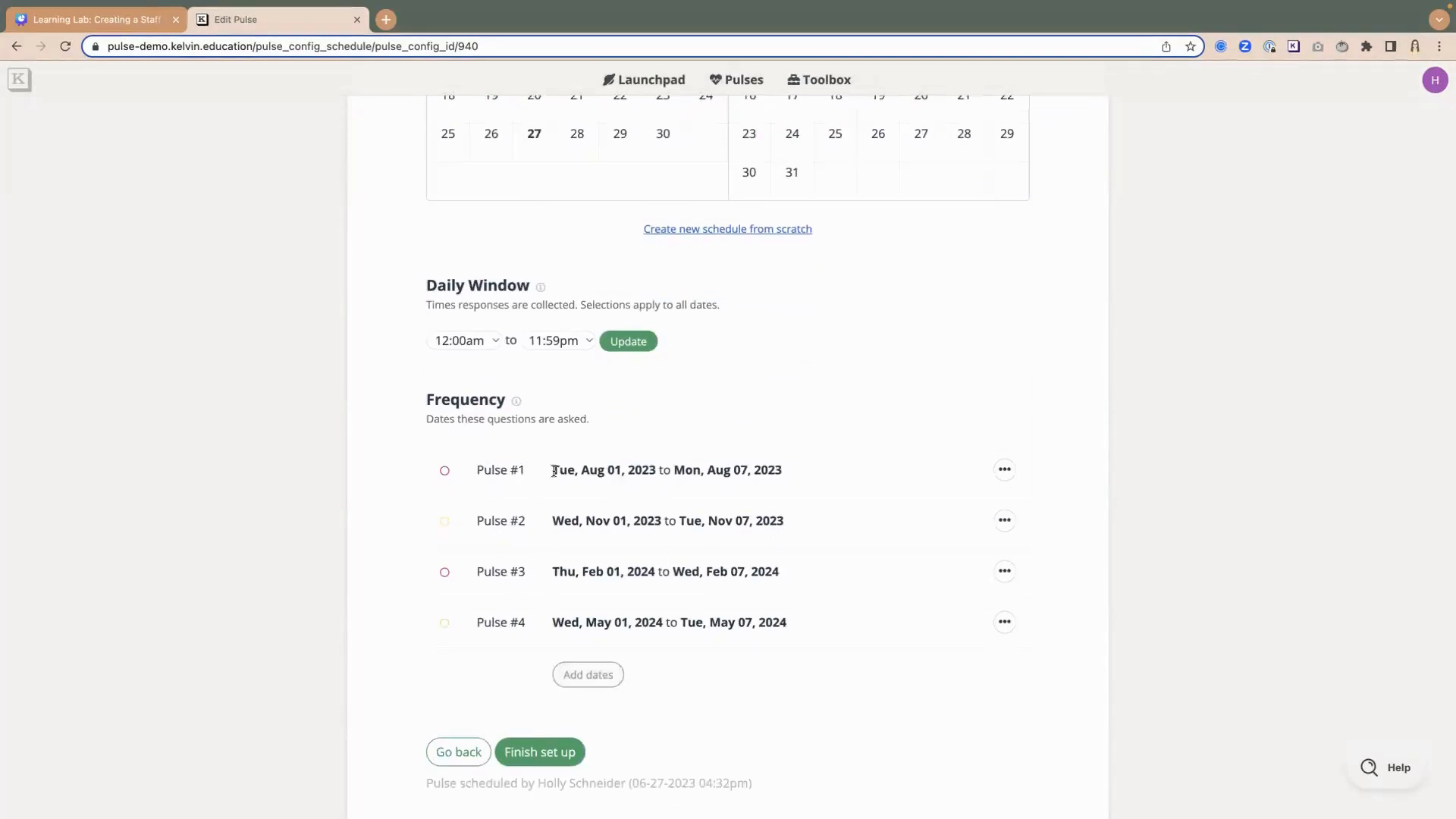
left_click_drag(554, 471, 799, 470)
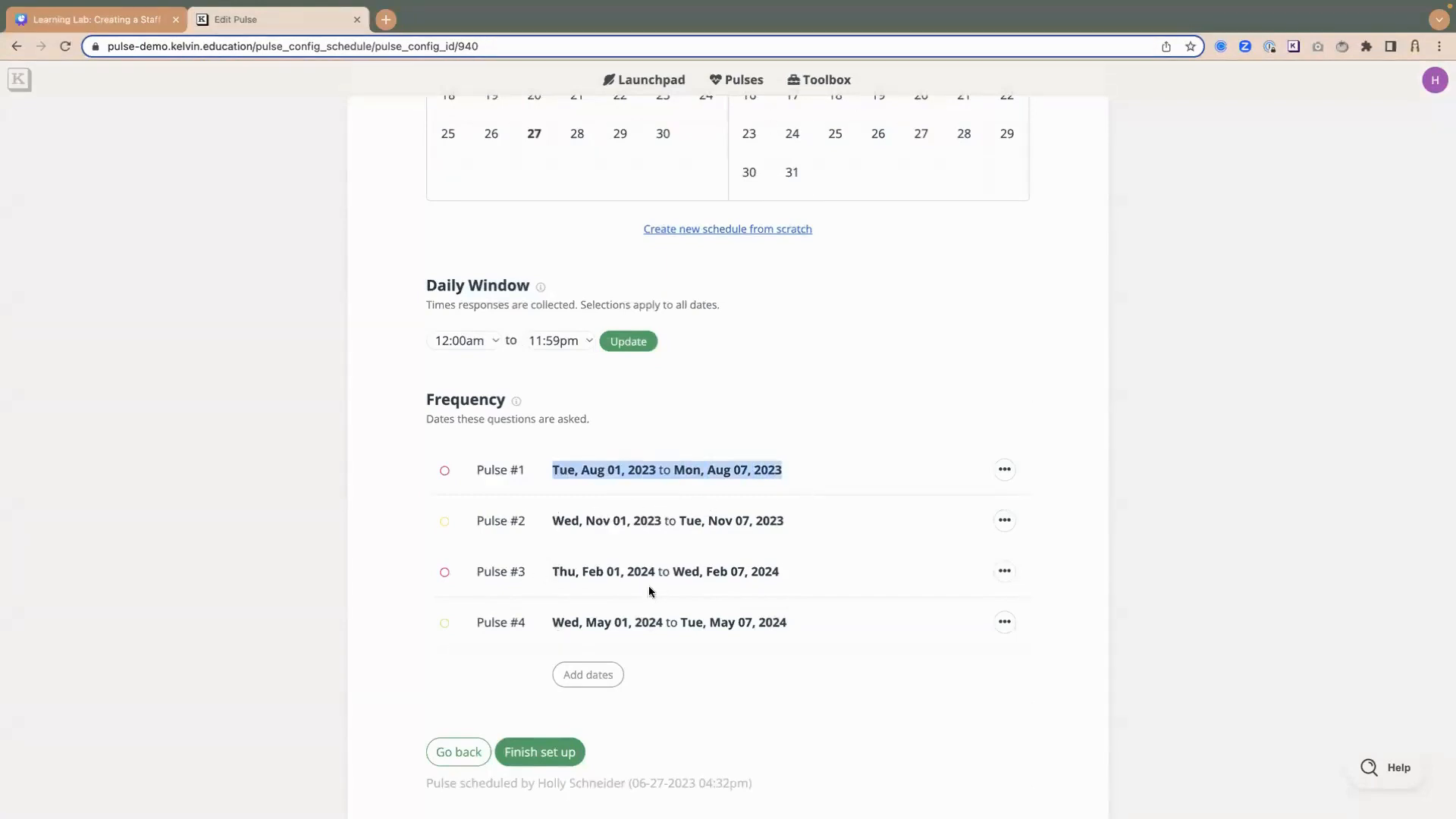
left_click(845, 487)
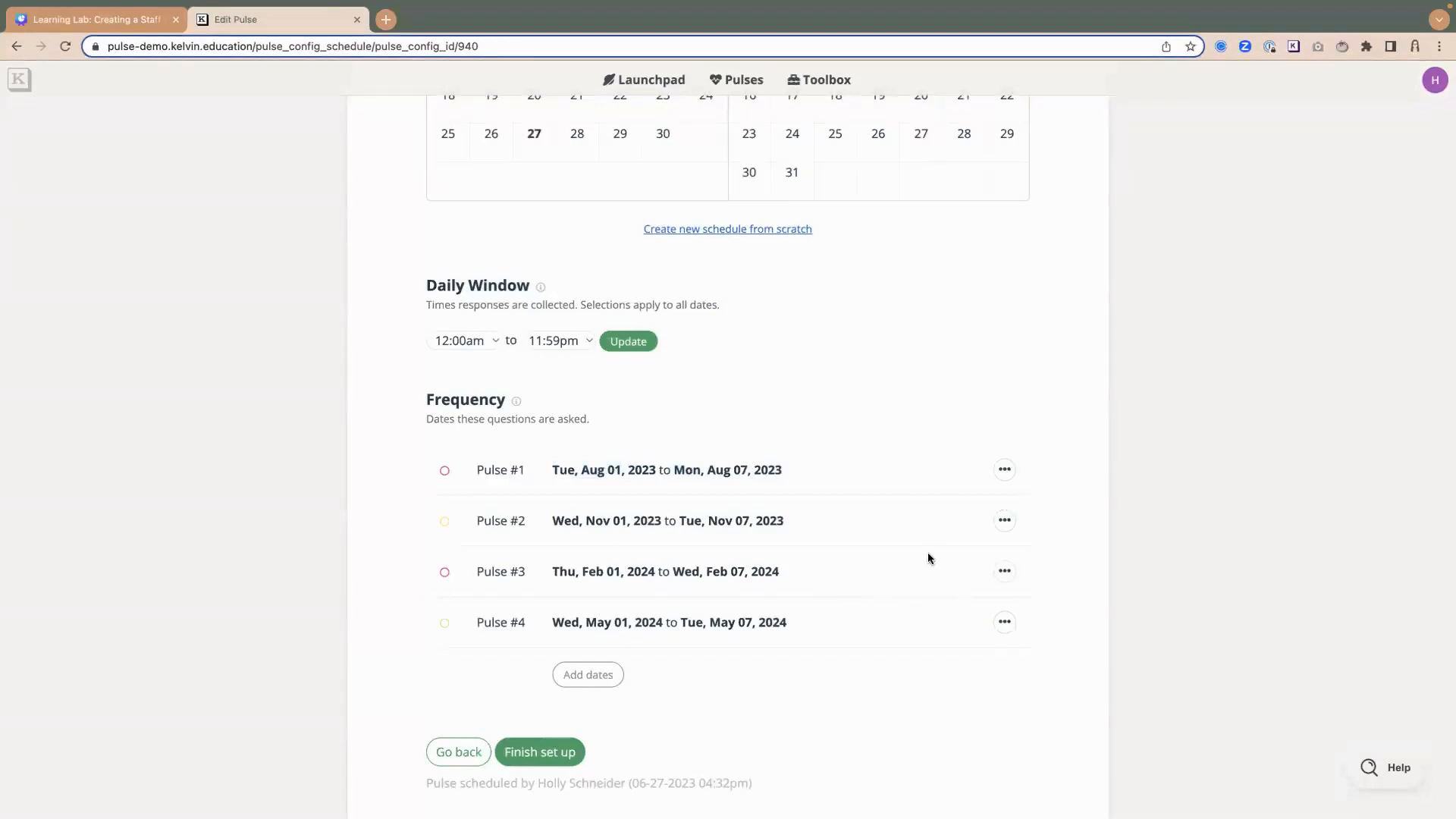
- Change the dates of Pulse #2 to Nov 8 – Nov 15, 2023 and save them
left_click(1004, 520)
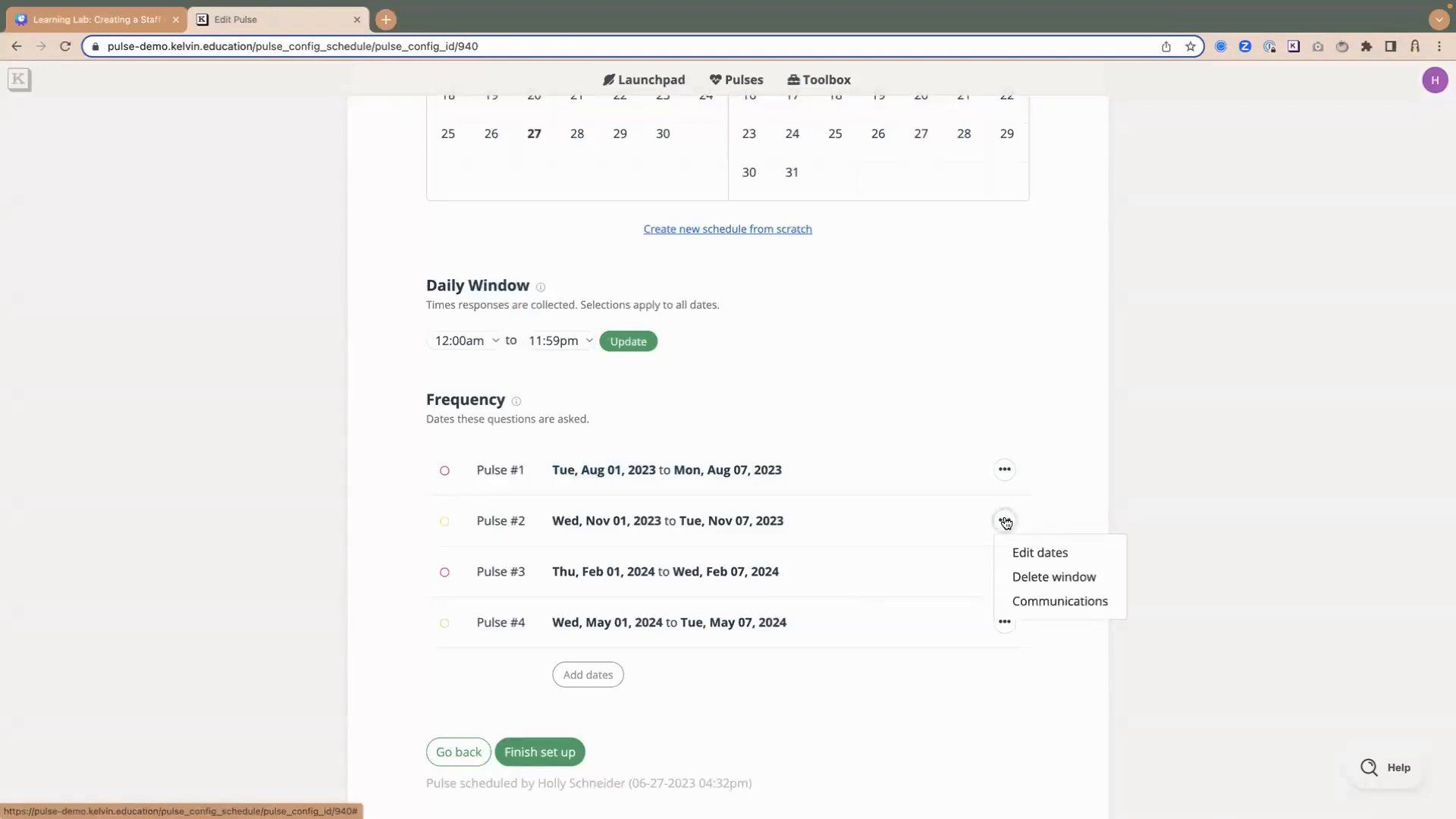
left_click(1033, 554)
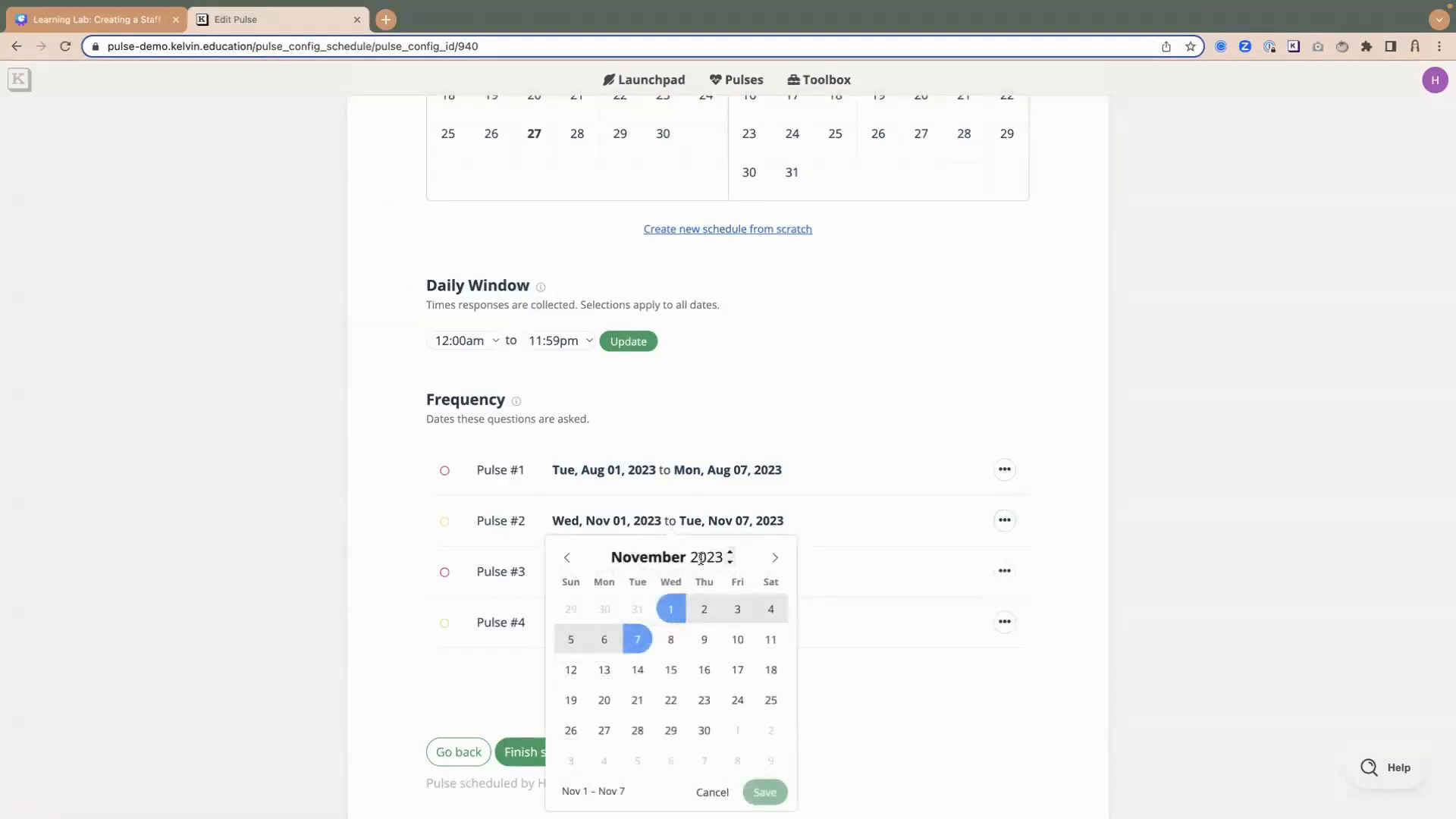
left_click(671, 639)
left_click(672, 669)
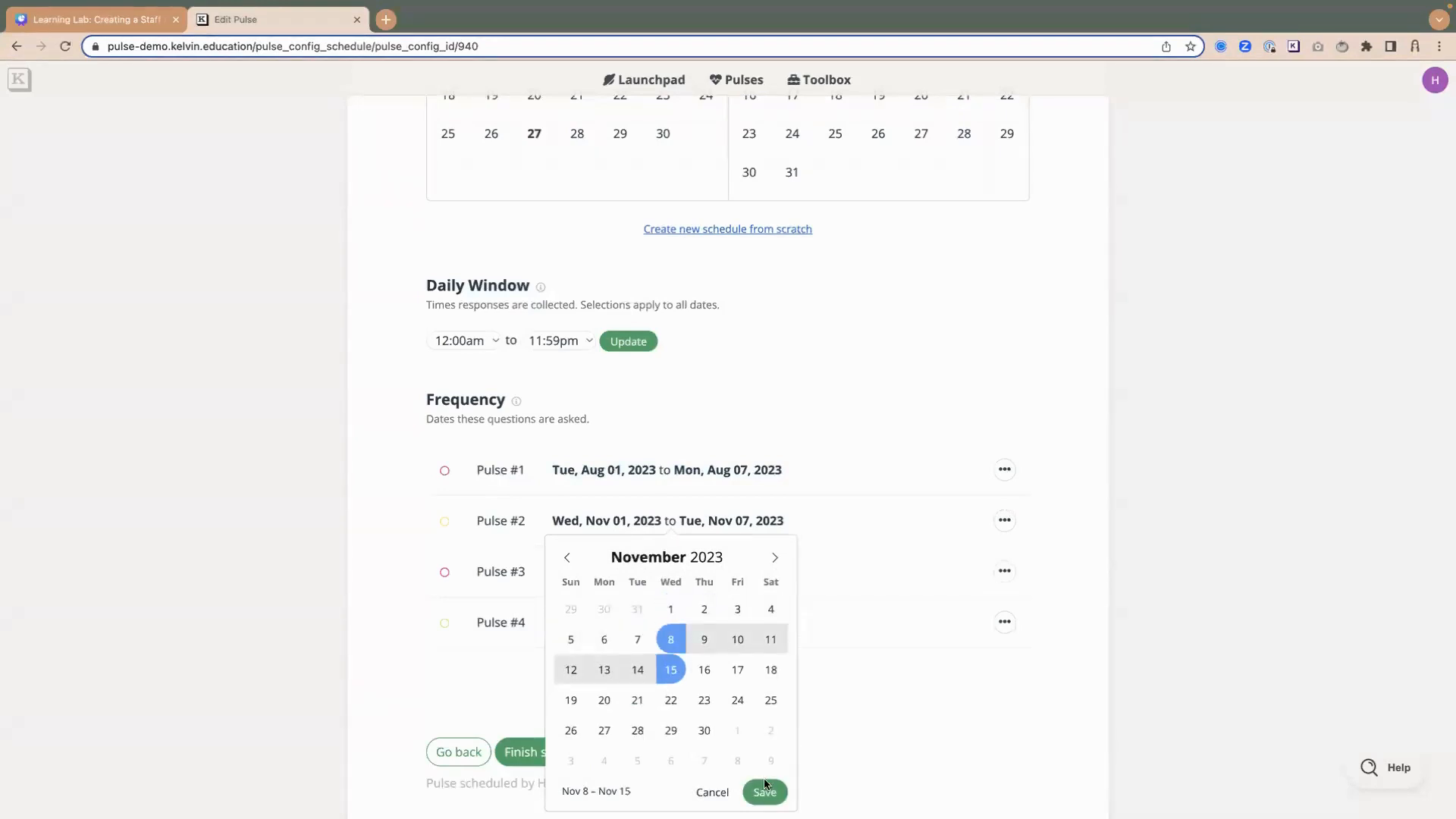
left_click(764, 792)
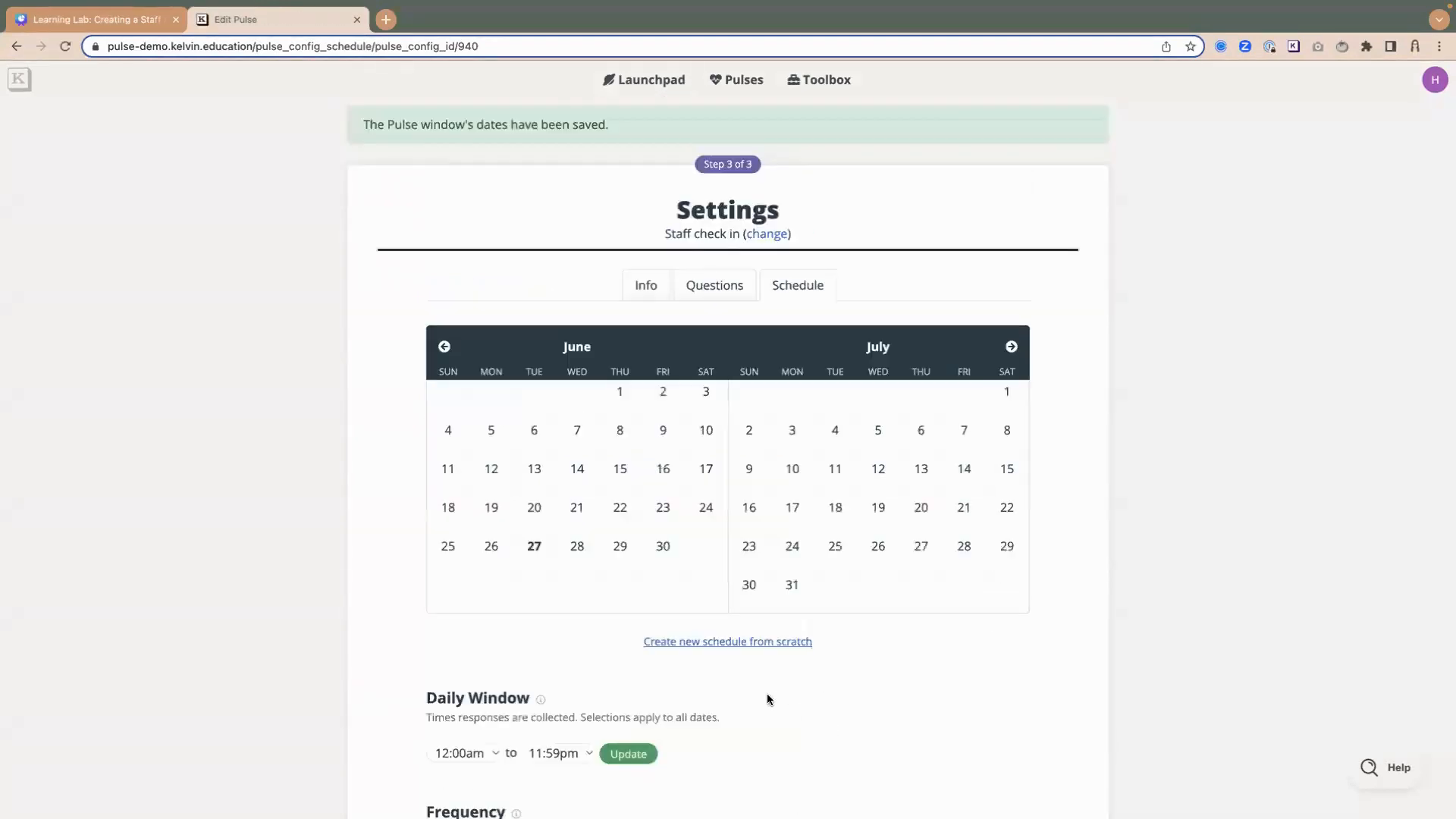
- Finish setting up the Staff check in pulse with its revised schedule
scroll(766, 695, "down", 5)
scroll(683, 652, "down", 2)
scroll(709, 672, "down", 2)
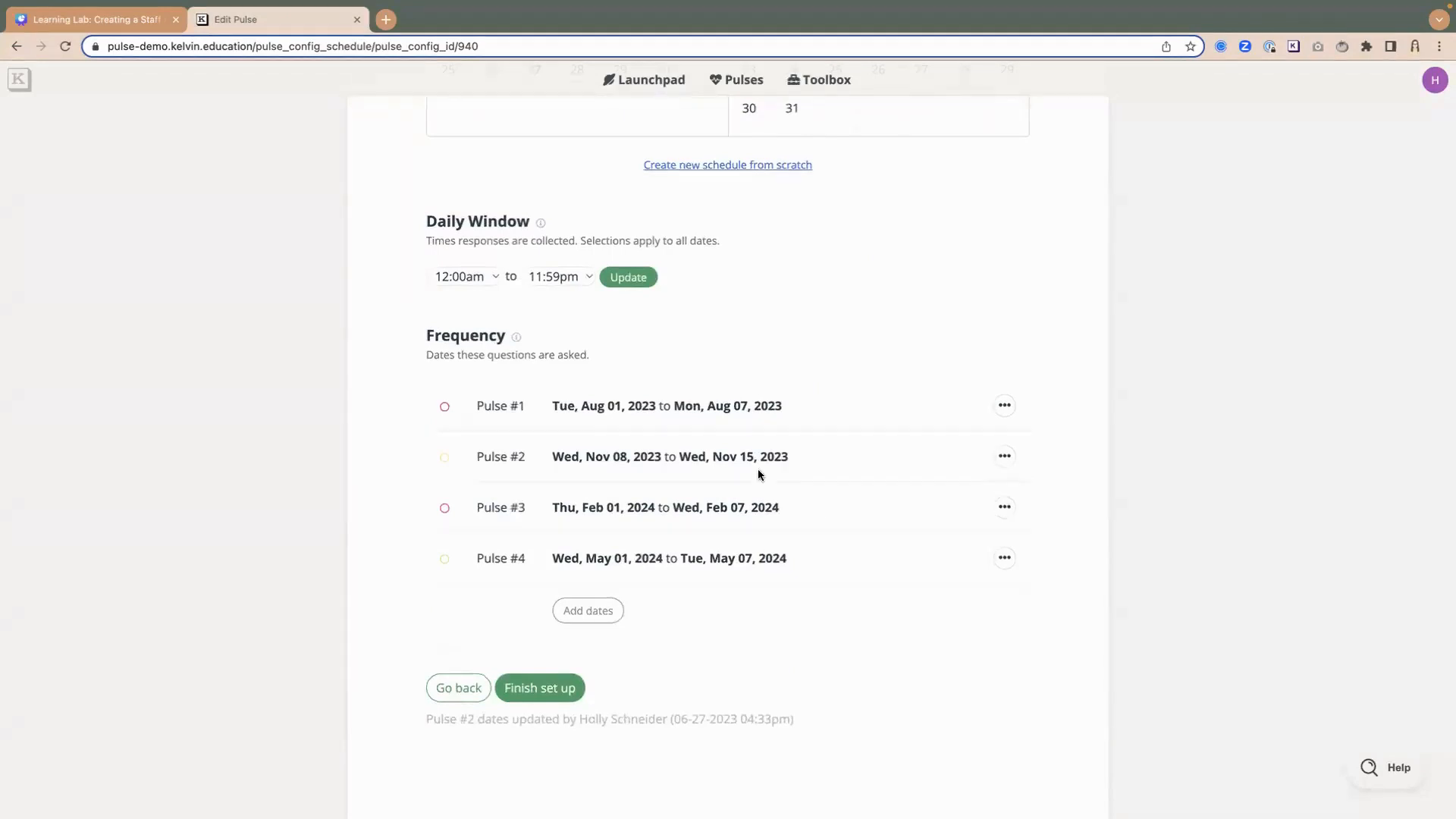
left_click(545, 696)
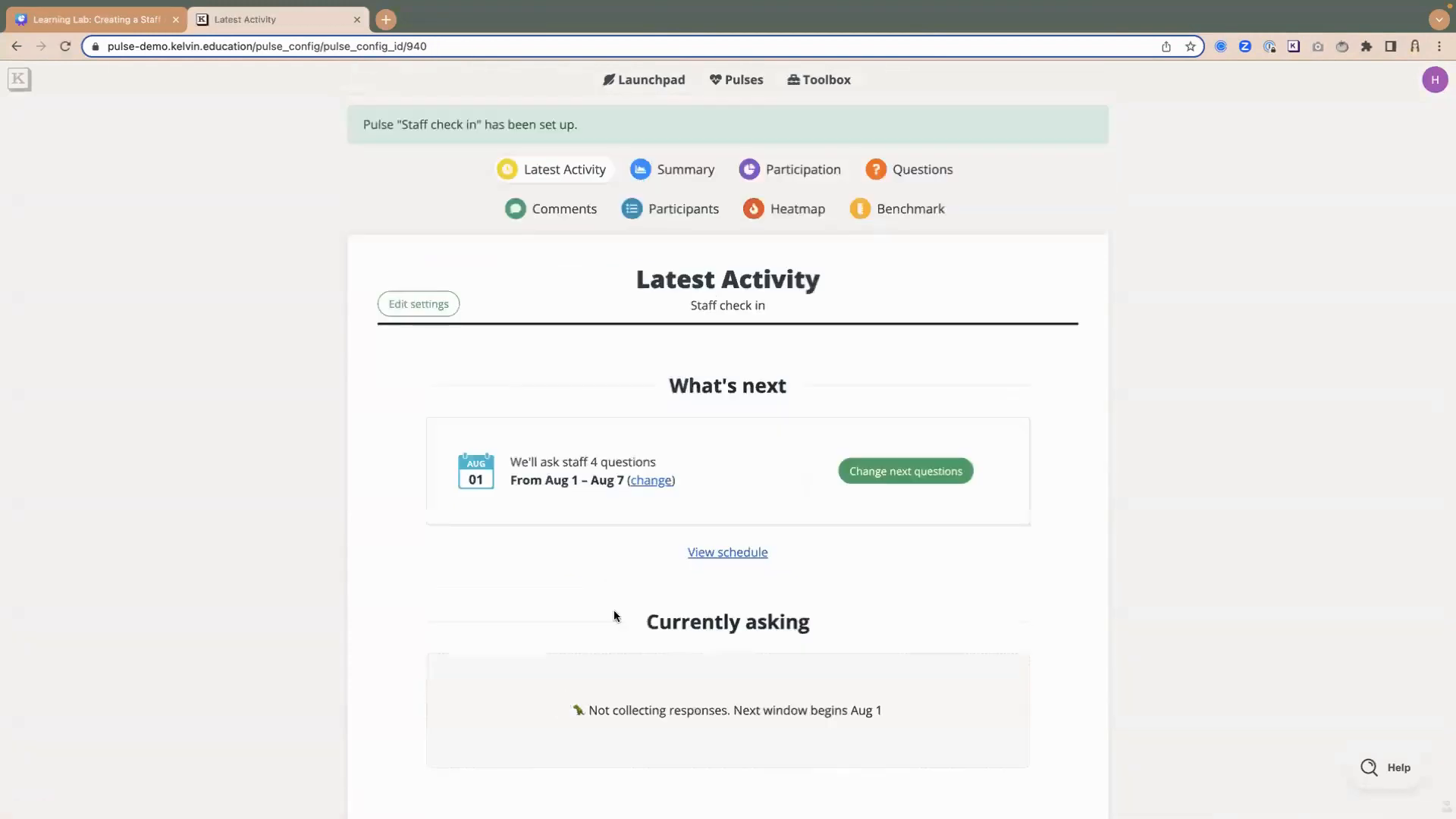
- Review the question count and date window of the upcoming pulse under What's next
left_click_drag(503, 460, 671, 452)
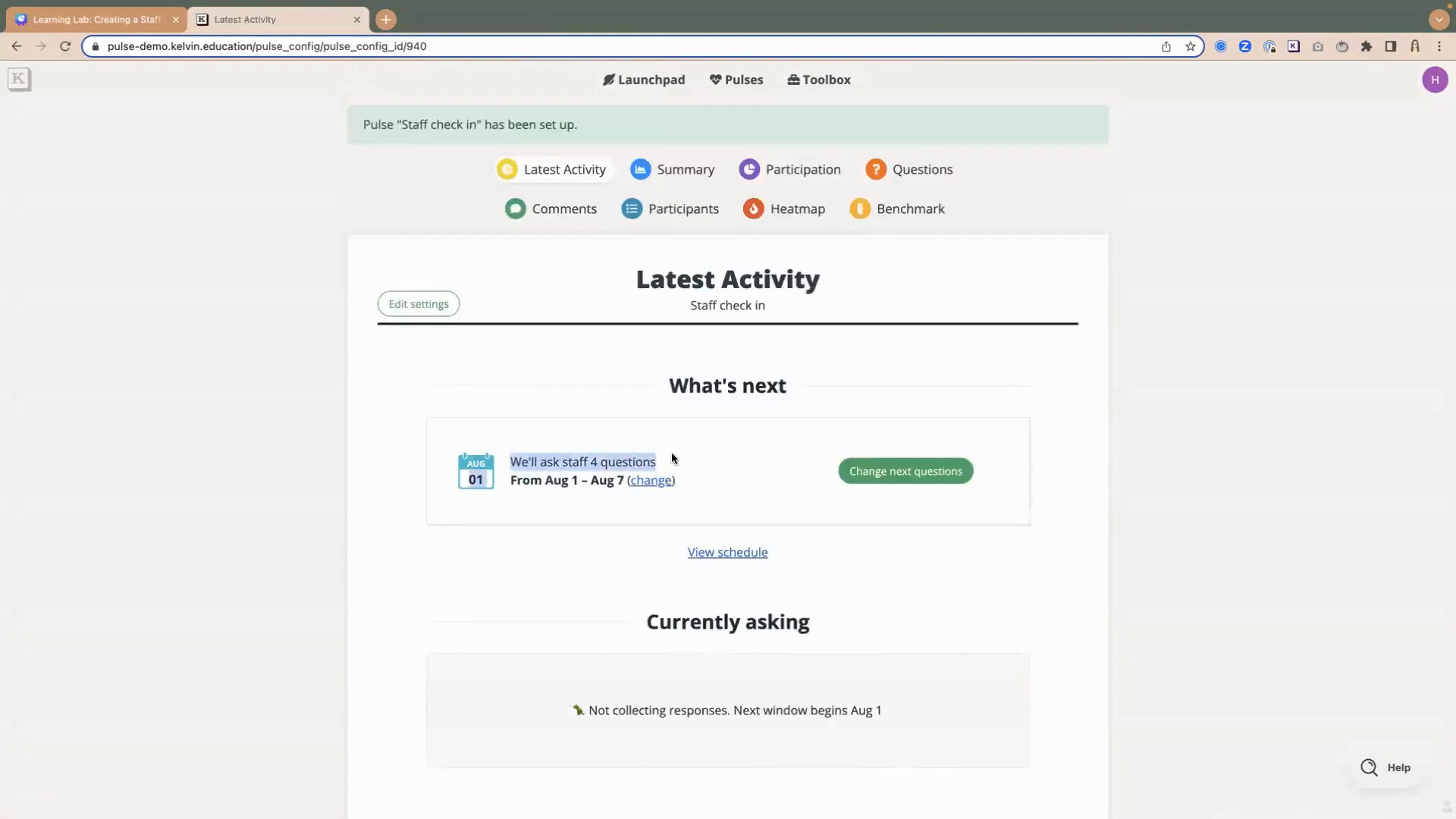
left_click_drag(512, 482, 622, 480)
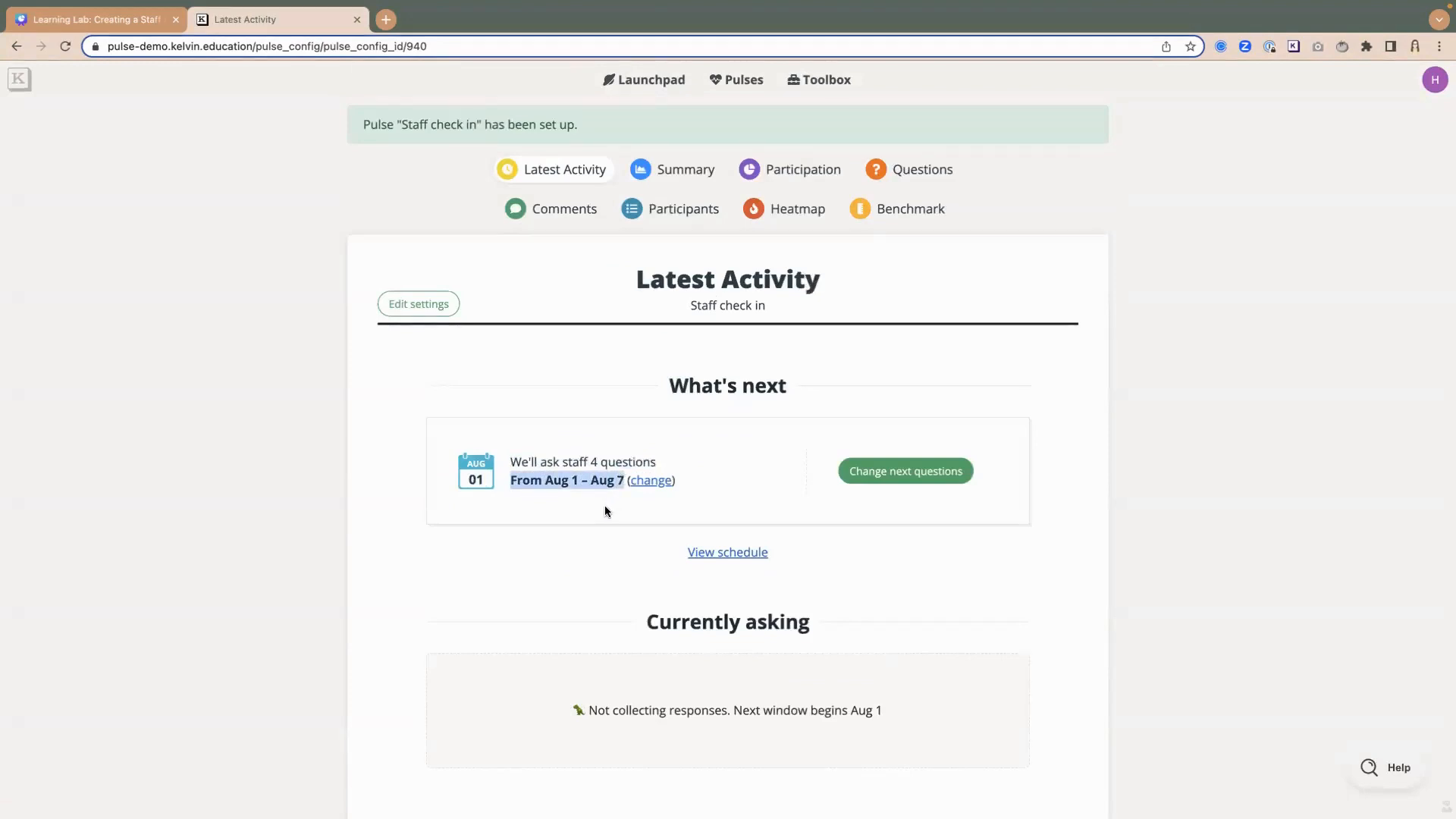
left_click(605, 510)
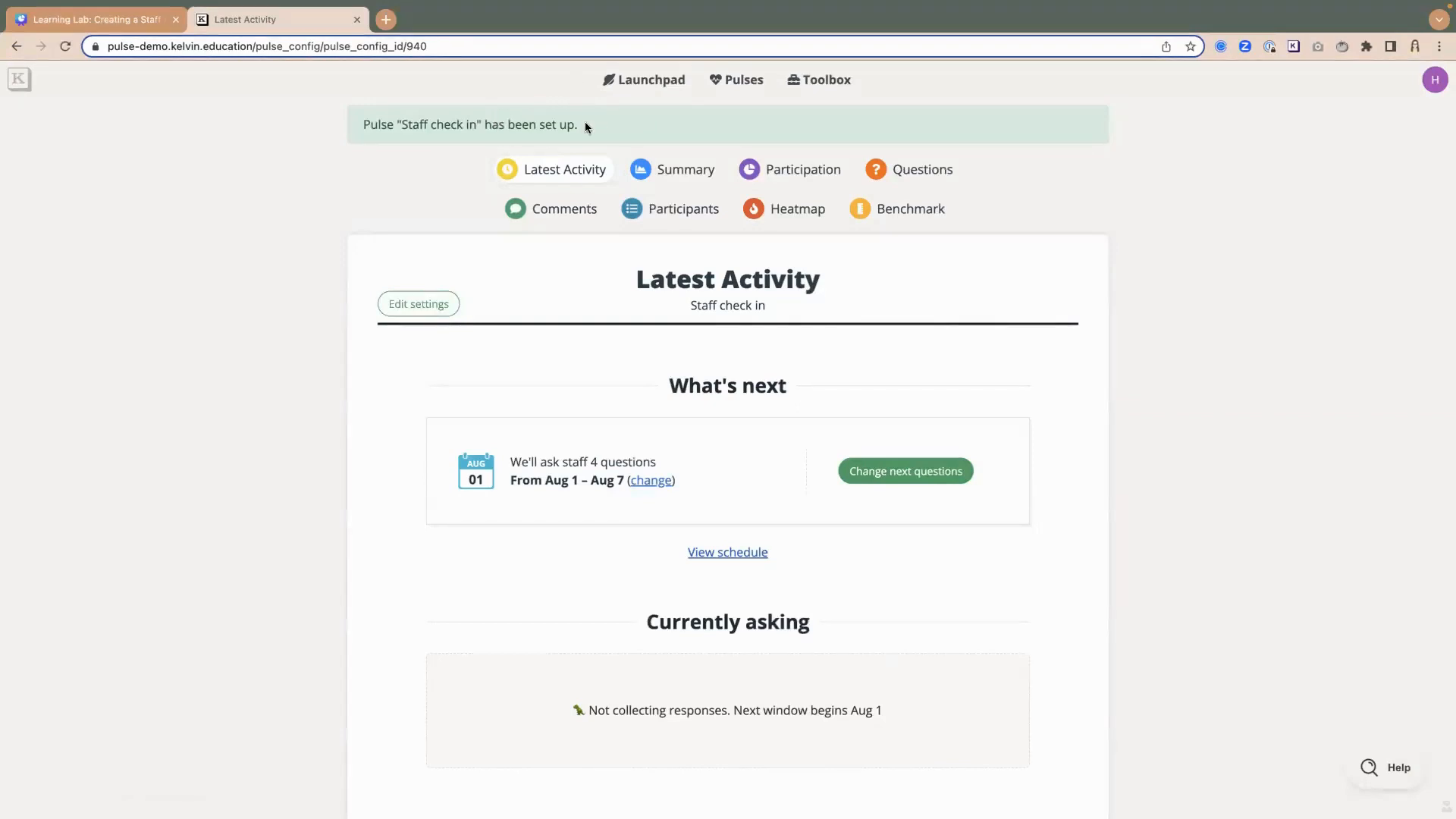
left_click_drag(548, 482, 625, 484)
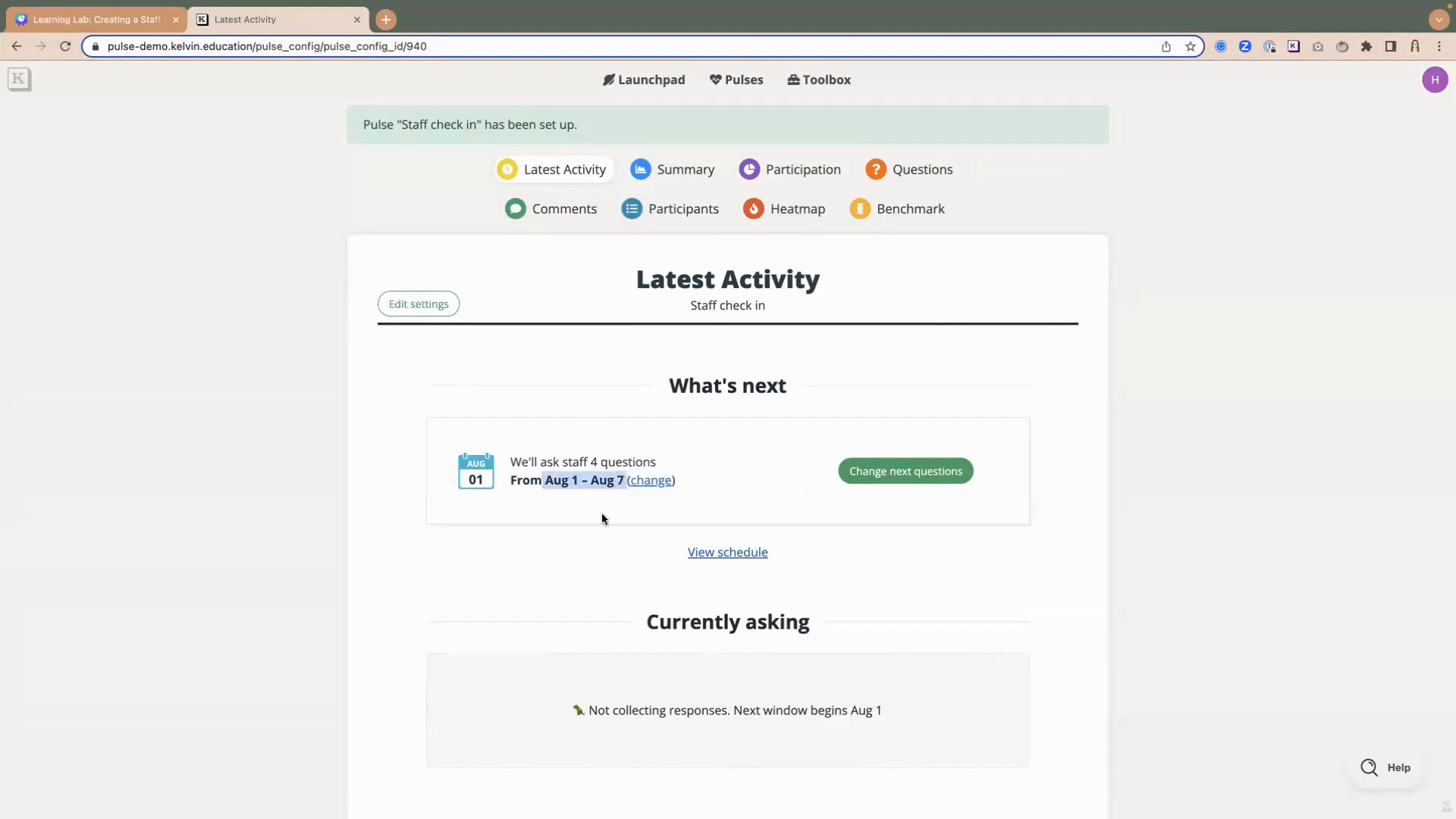
- Go to the Launchpad, open the list of pulses and search it by the author's first name
left_click(656, 88)
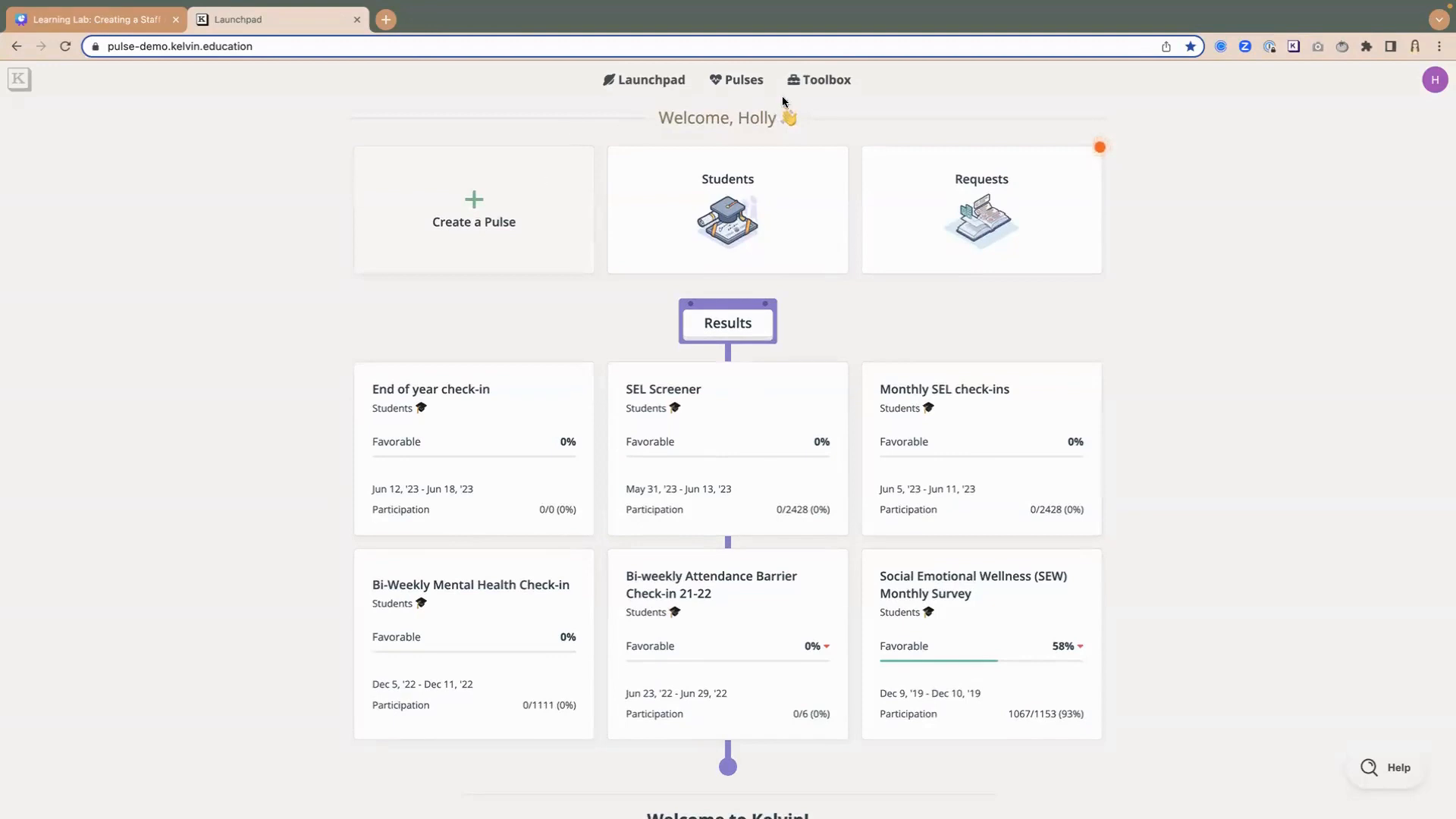
left_click(742, 81)
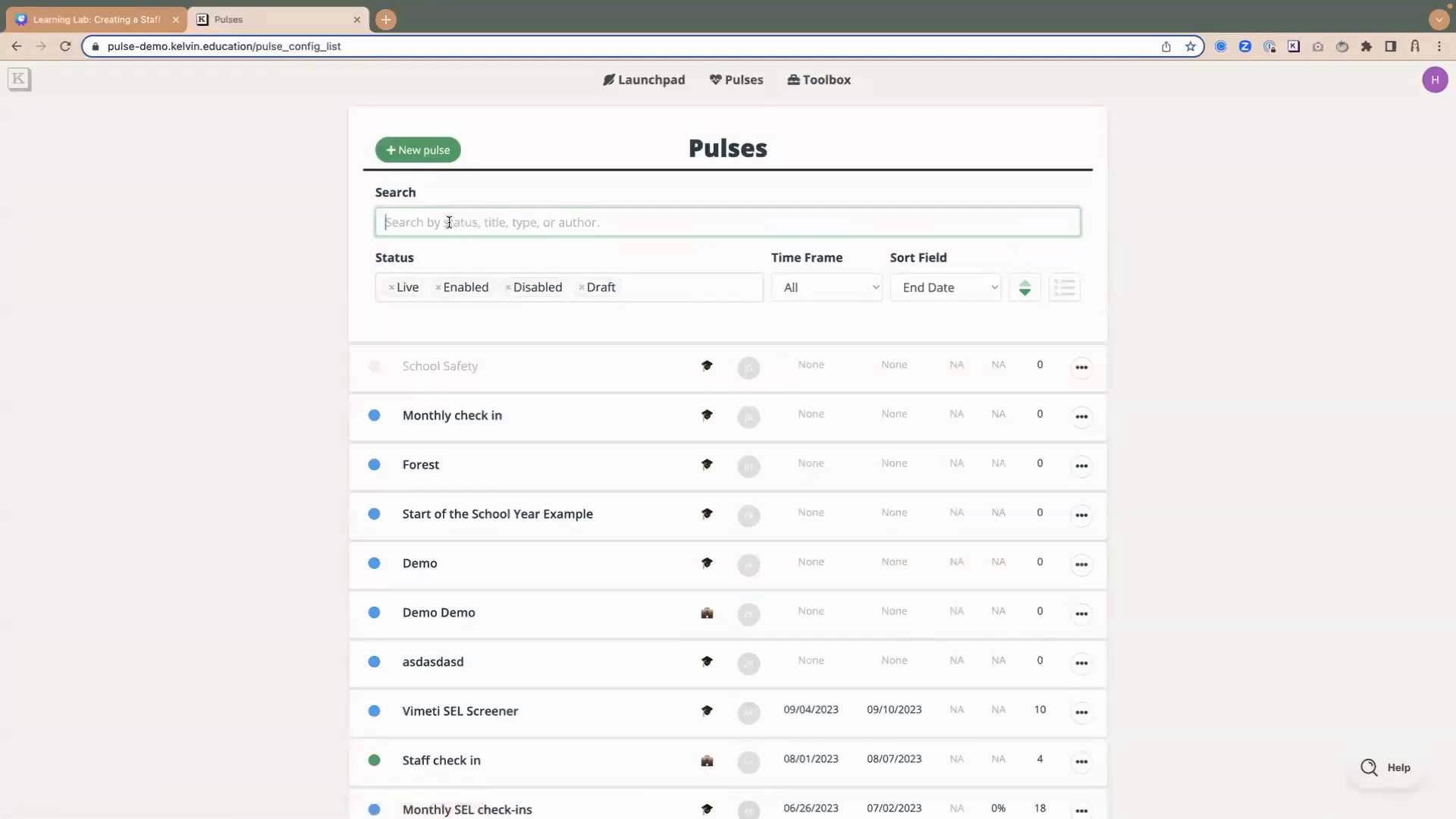
type("holly")
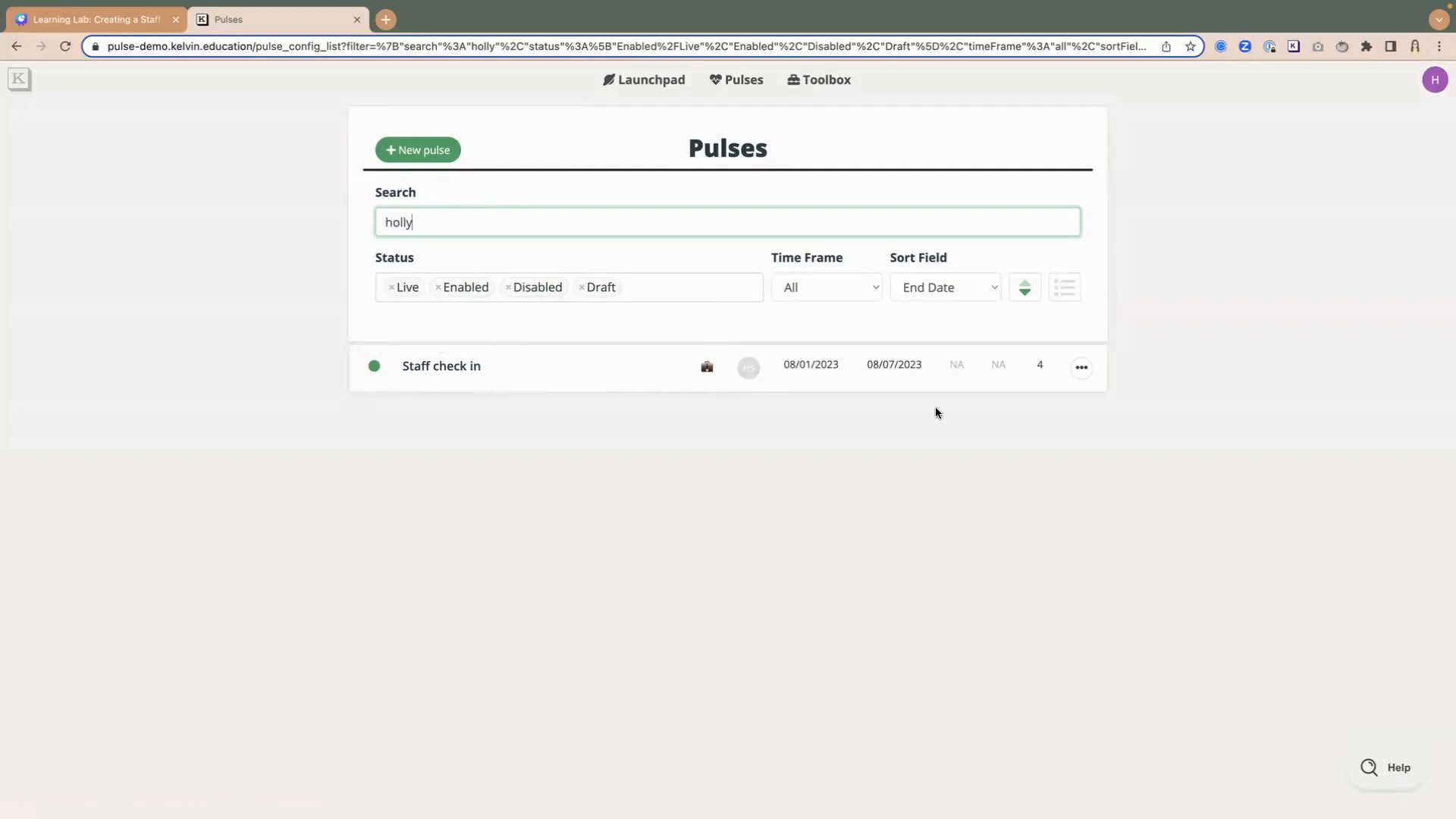
- View the participants of the Staff check in pulse and preview the survey as the second staff member listed, checking its greeting
left_click(1083, 370)
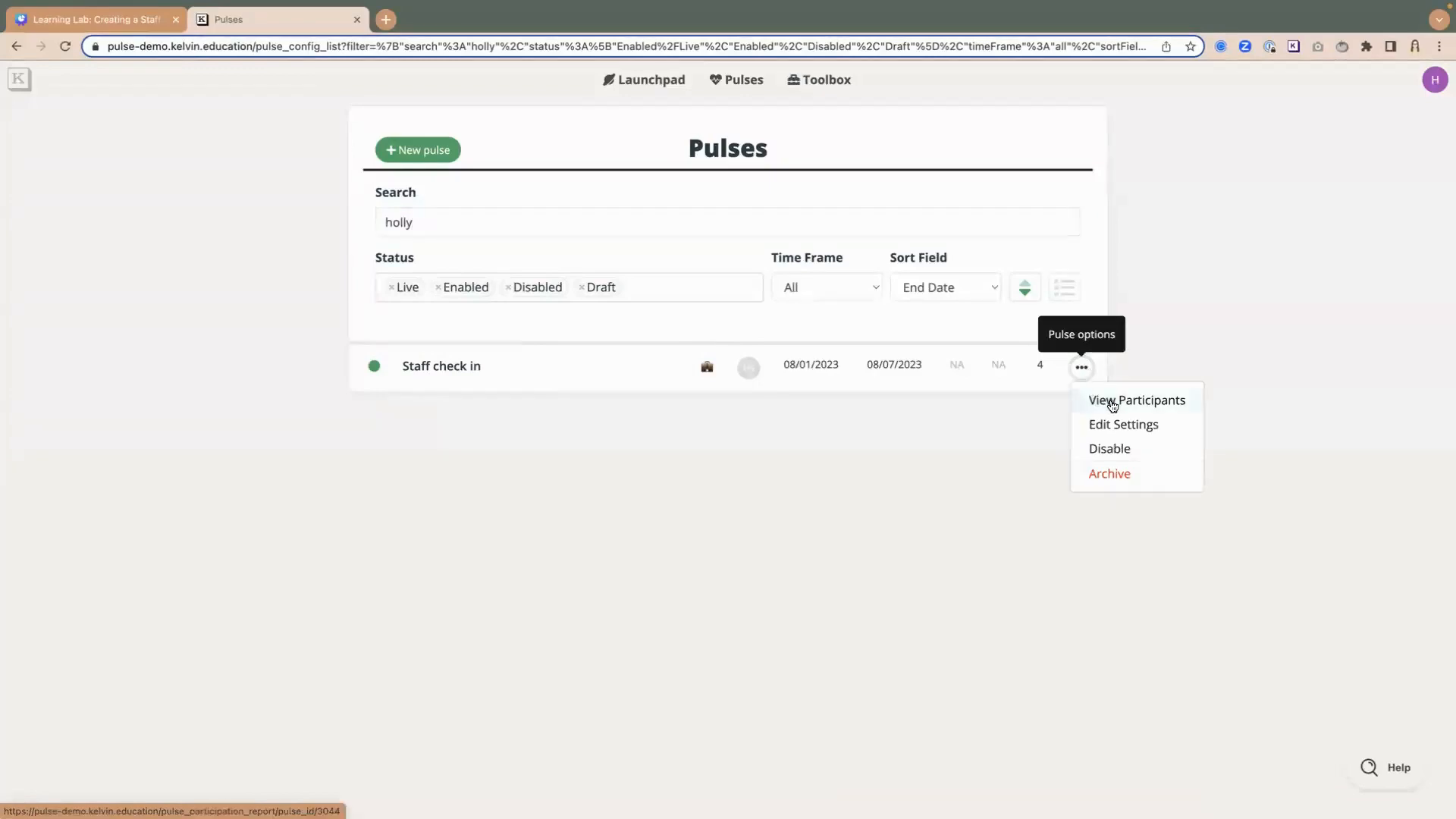
left_click(1112, 404)
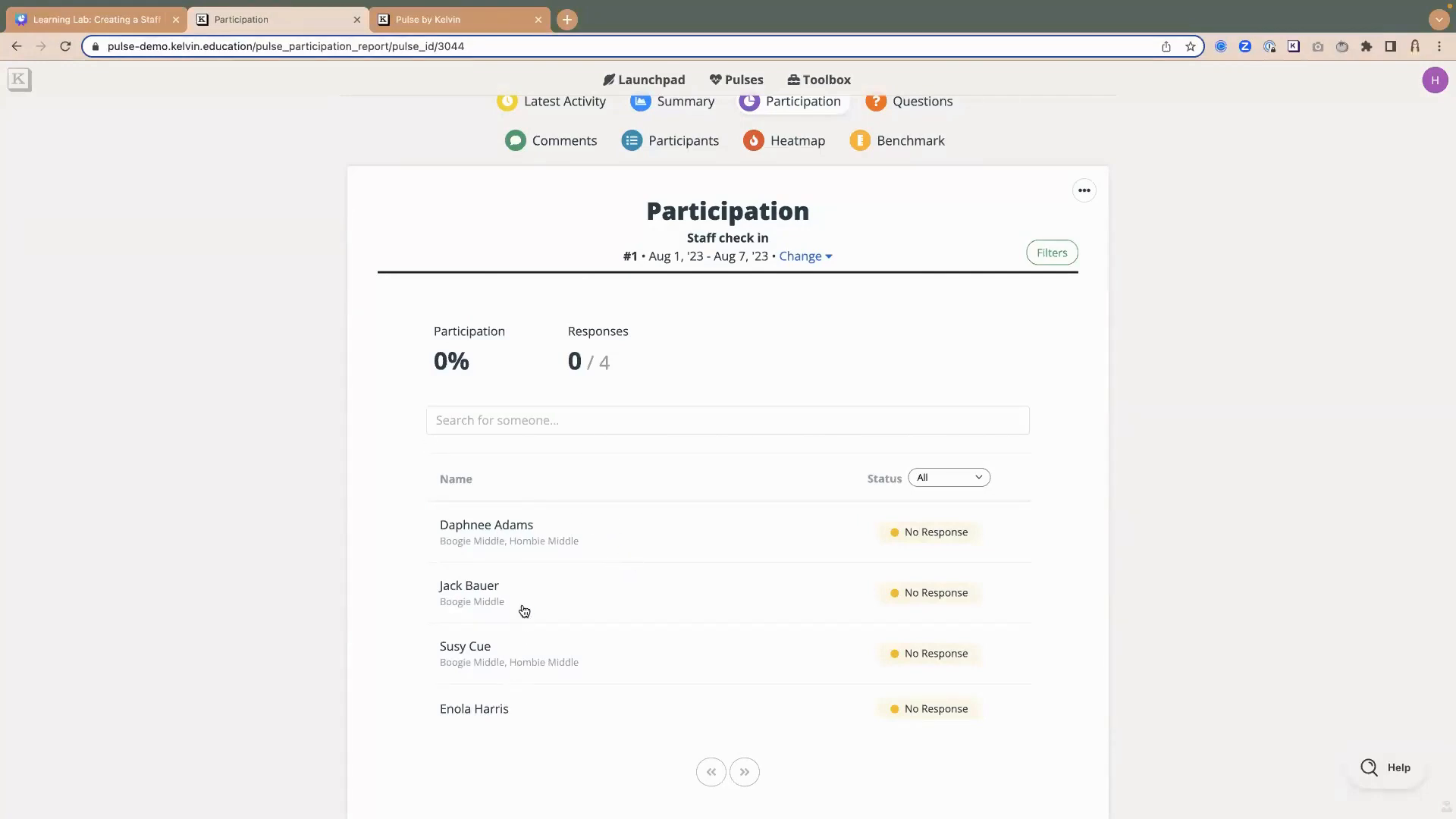
left_click(457, 588)
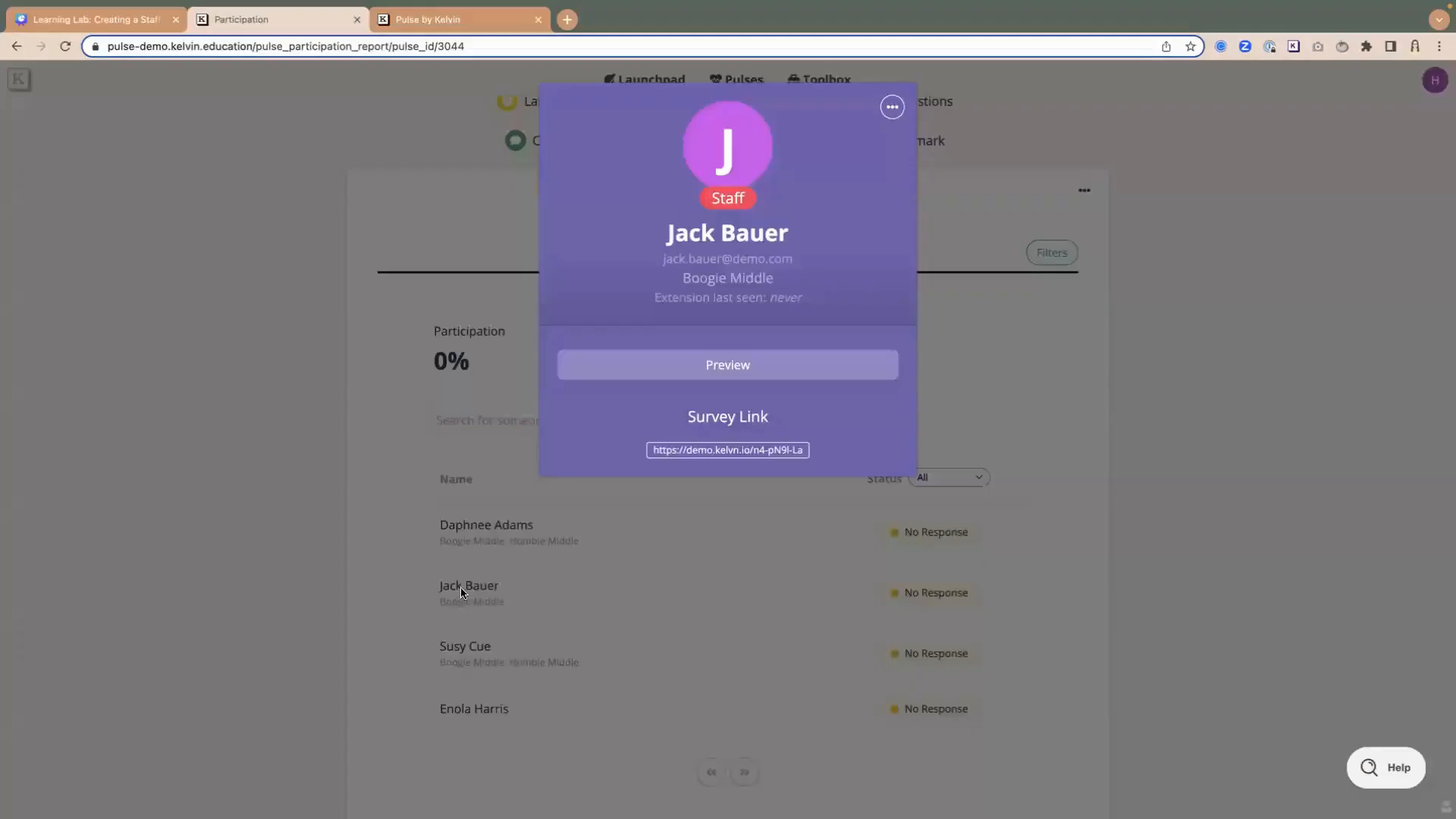
left_click(733, 366)
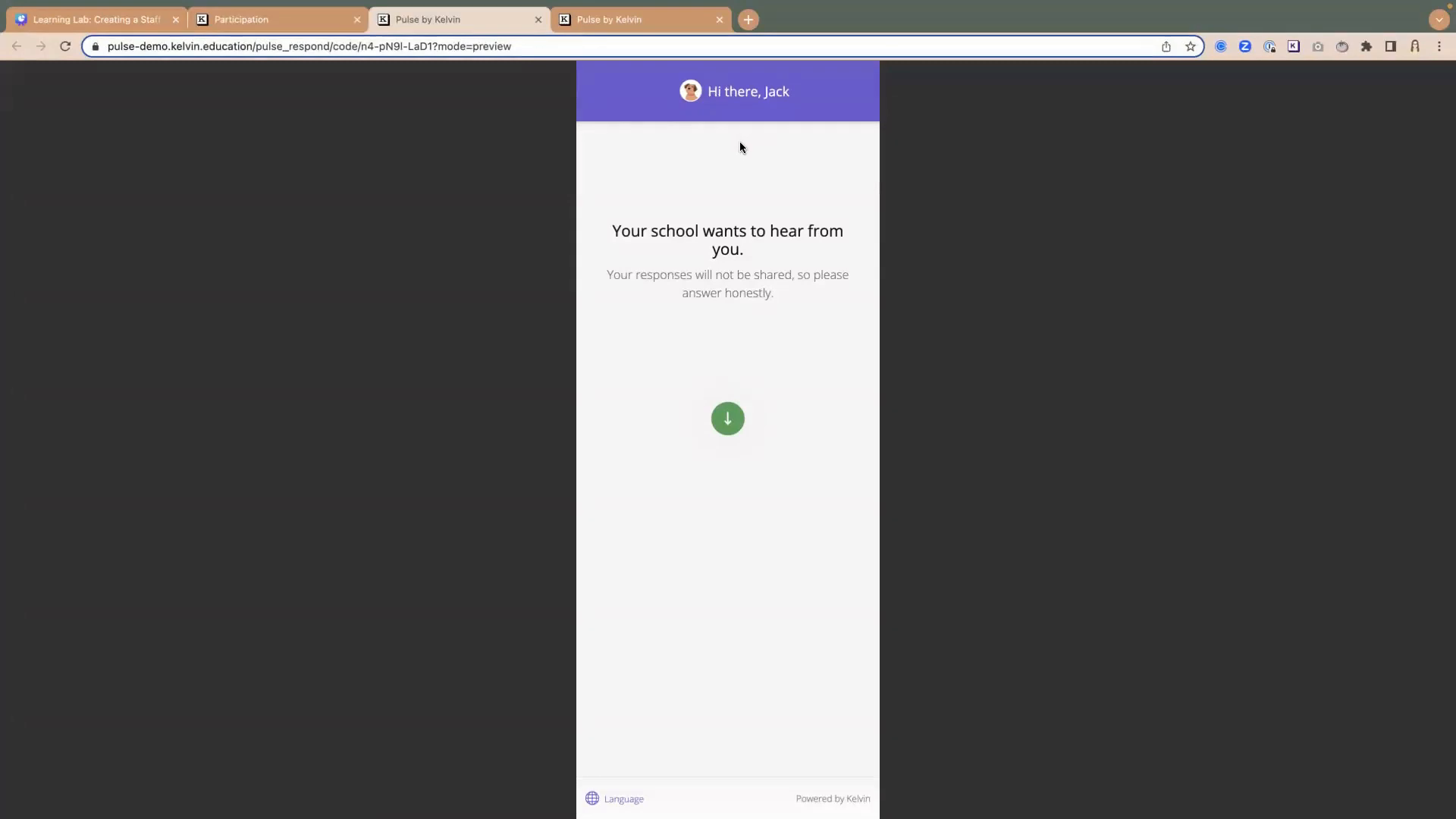
left_click_drag(713, 91, 787, 114)
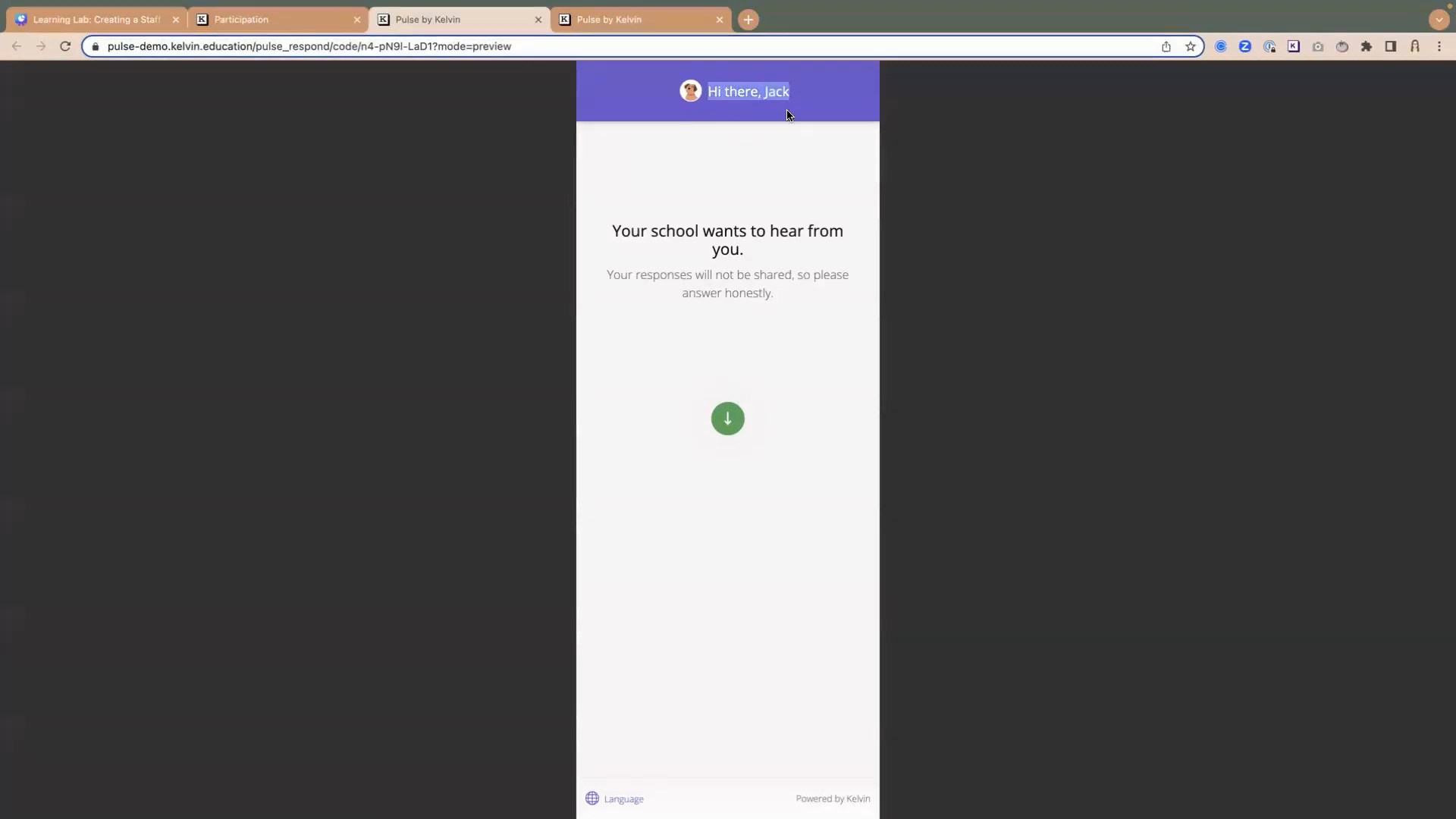
left_click(772, 208)
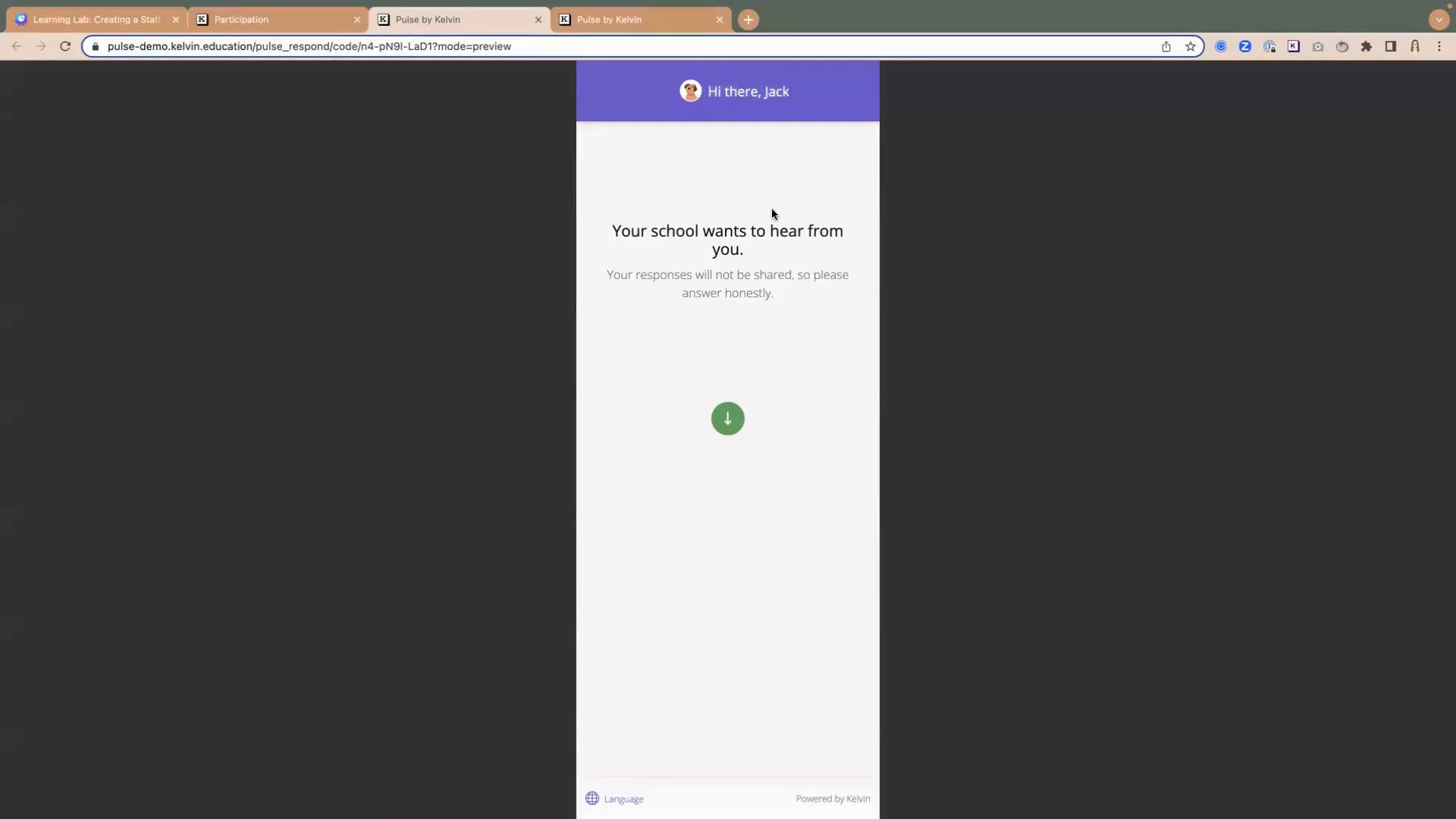
- Start the survey preview and answer "I am satisfied working at this school" with Agree and the comment "I love it here"
left_click(730, 433)
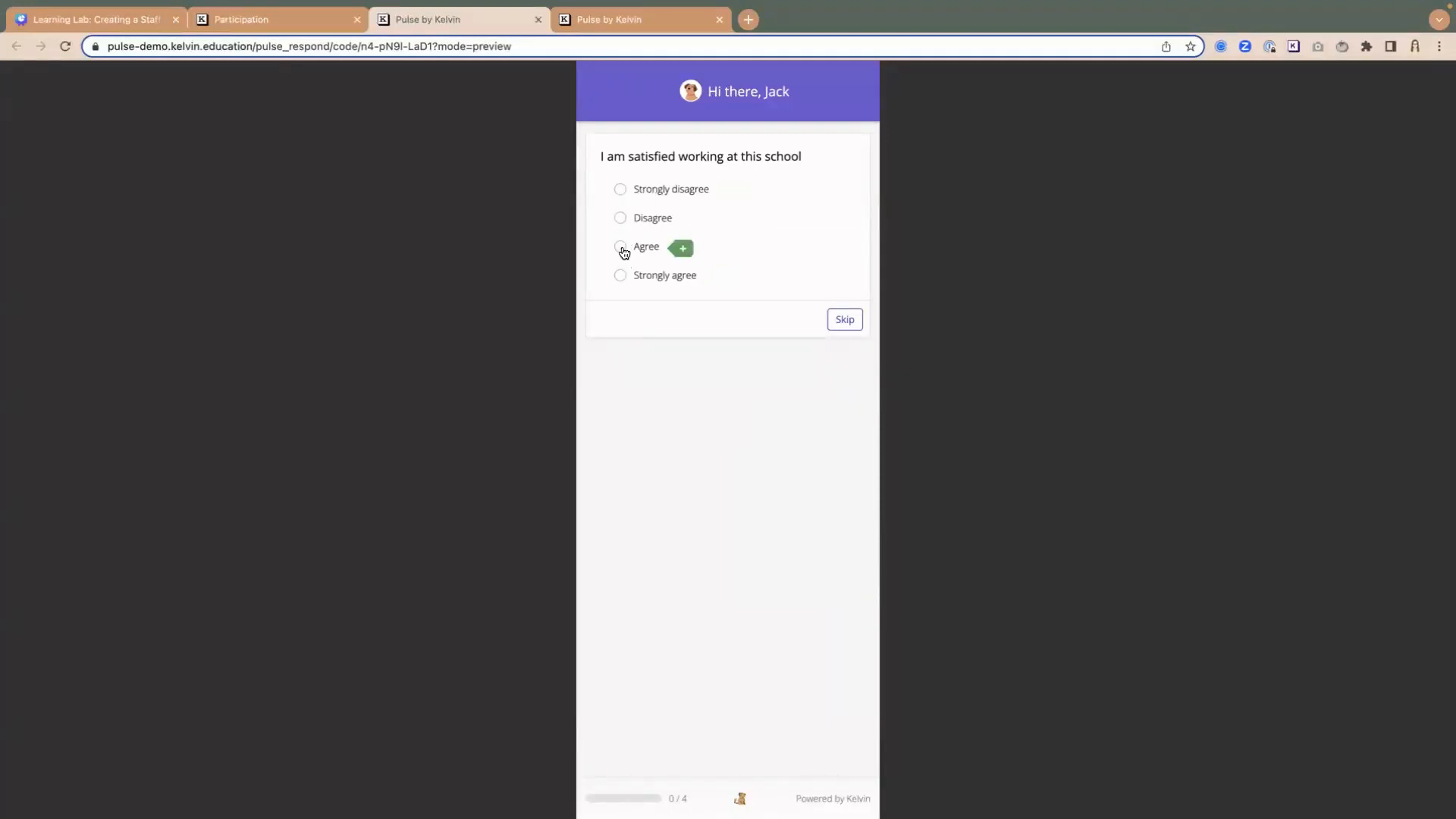
left_click(682, 249)
left_click(647, 305)
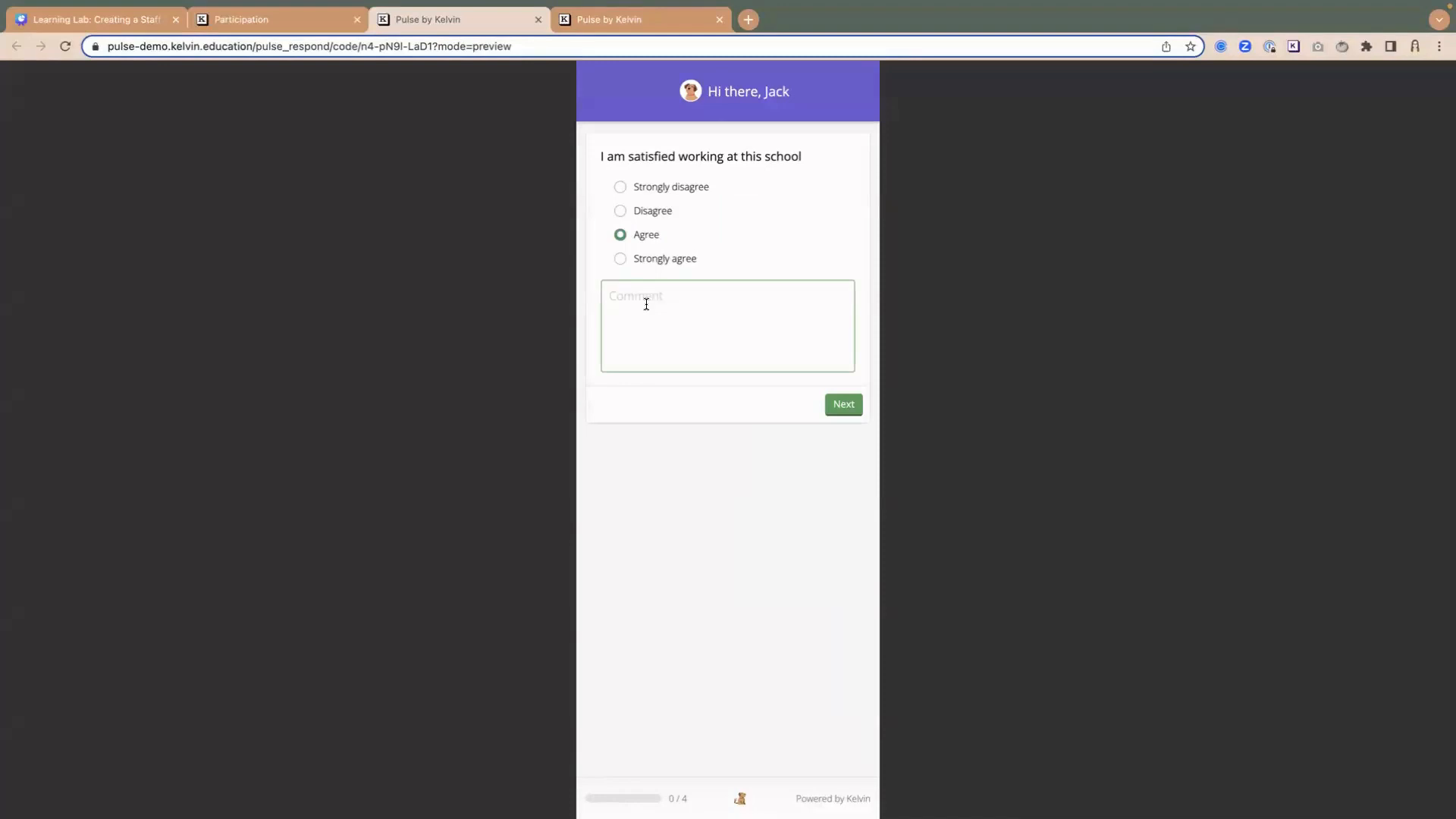
type("I love it here")
left_click(844, 404)
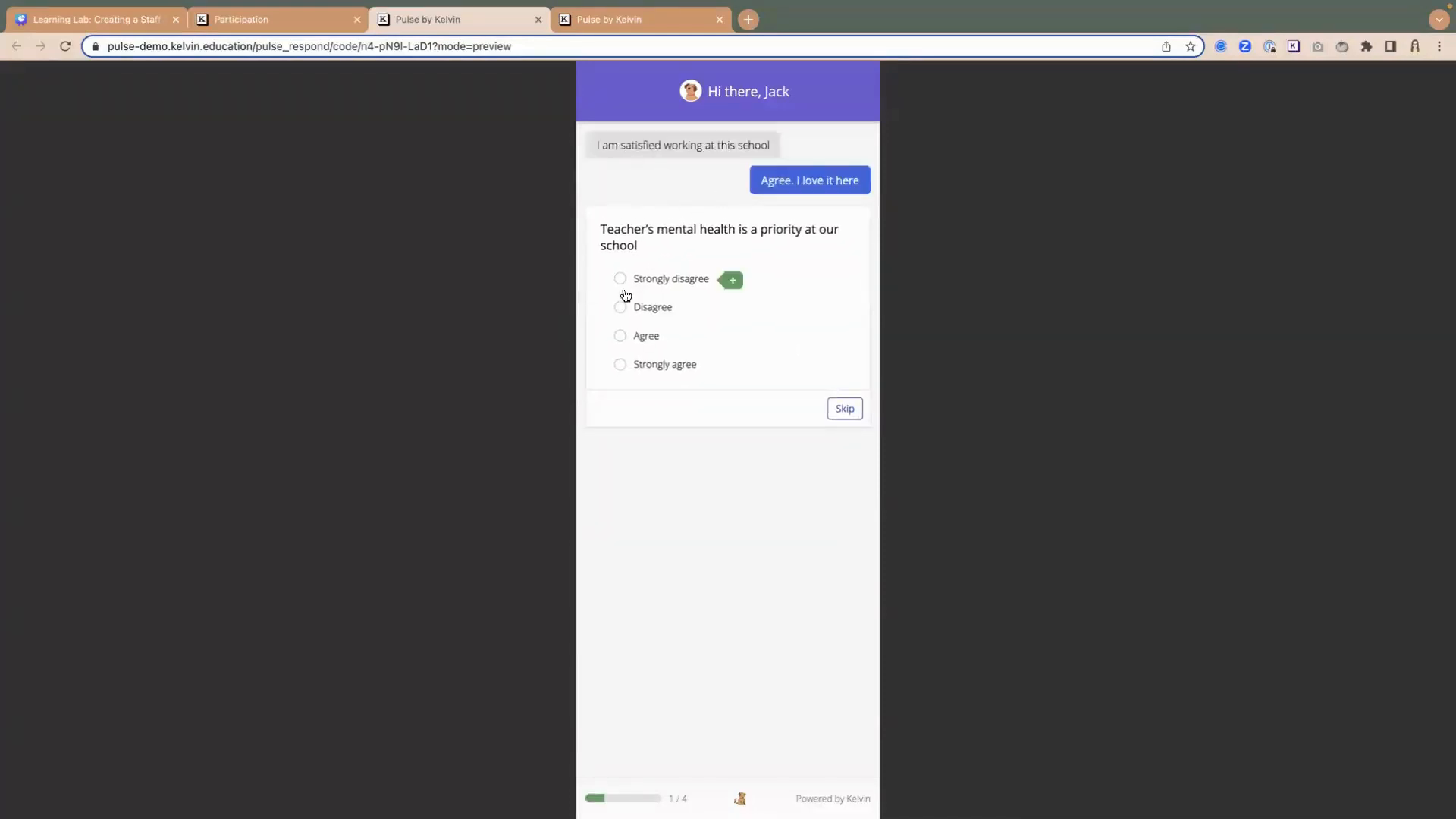
- Answer Strongly agree to the teacher mental health priority question and skip the question on how leadership can support it better
left_click(621, 365)
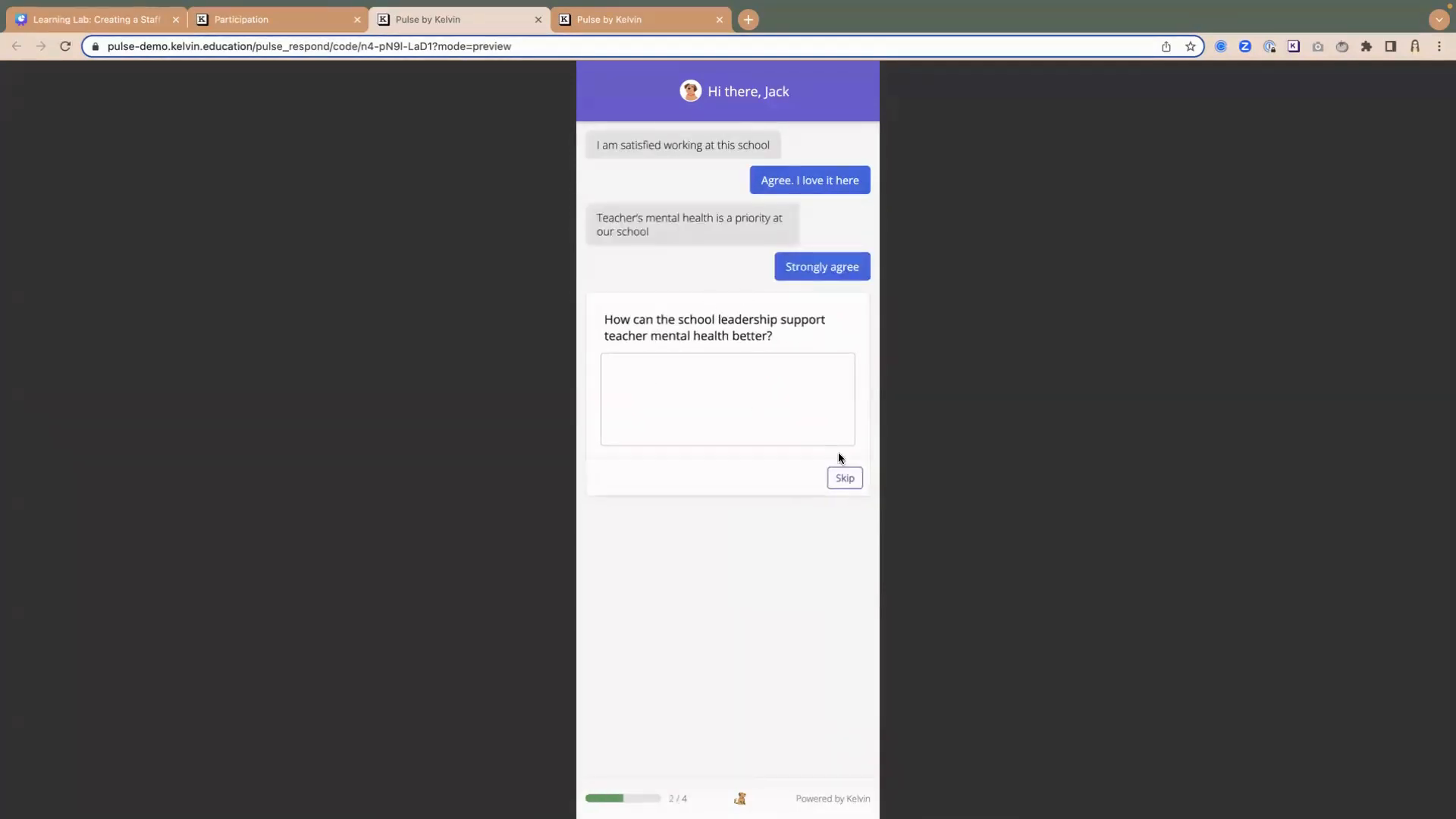
left_click(715, 401)
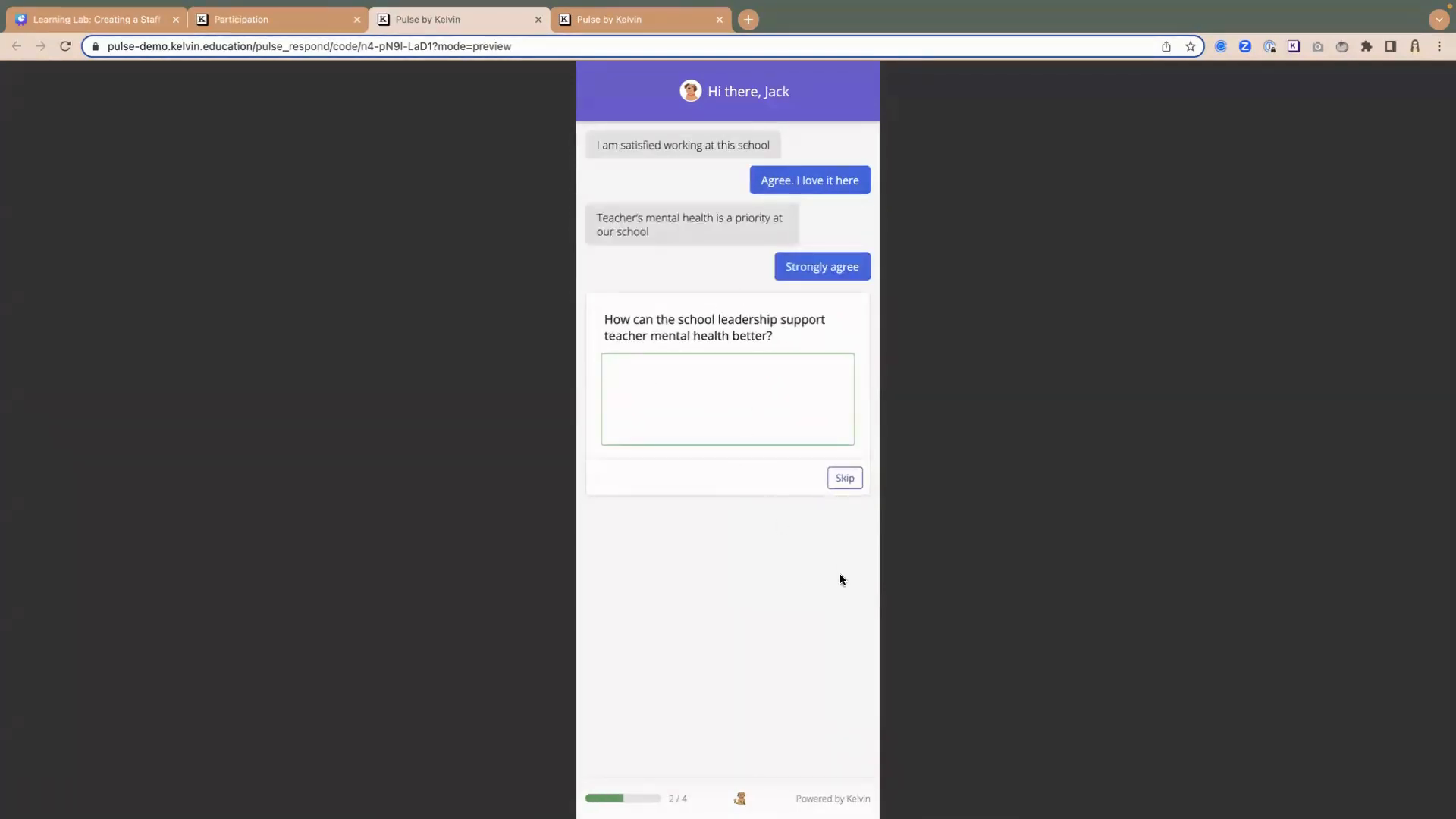
left_click(842, 479)
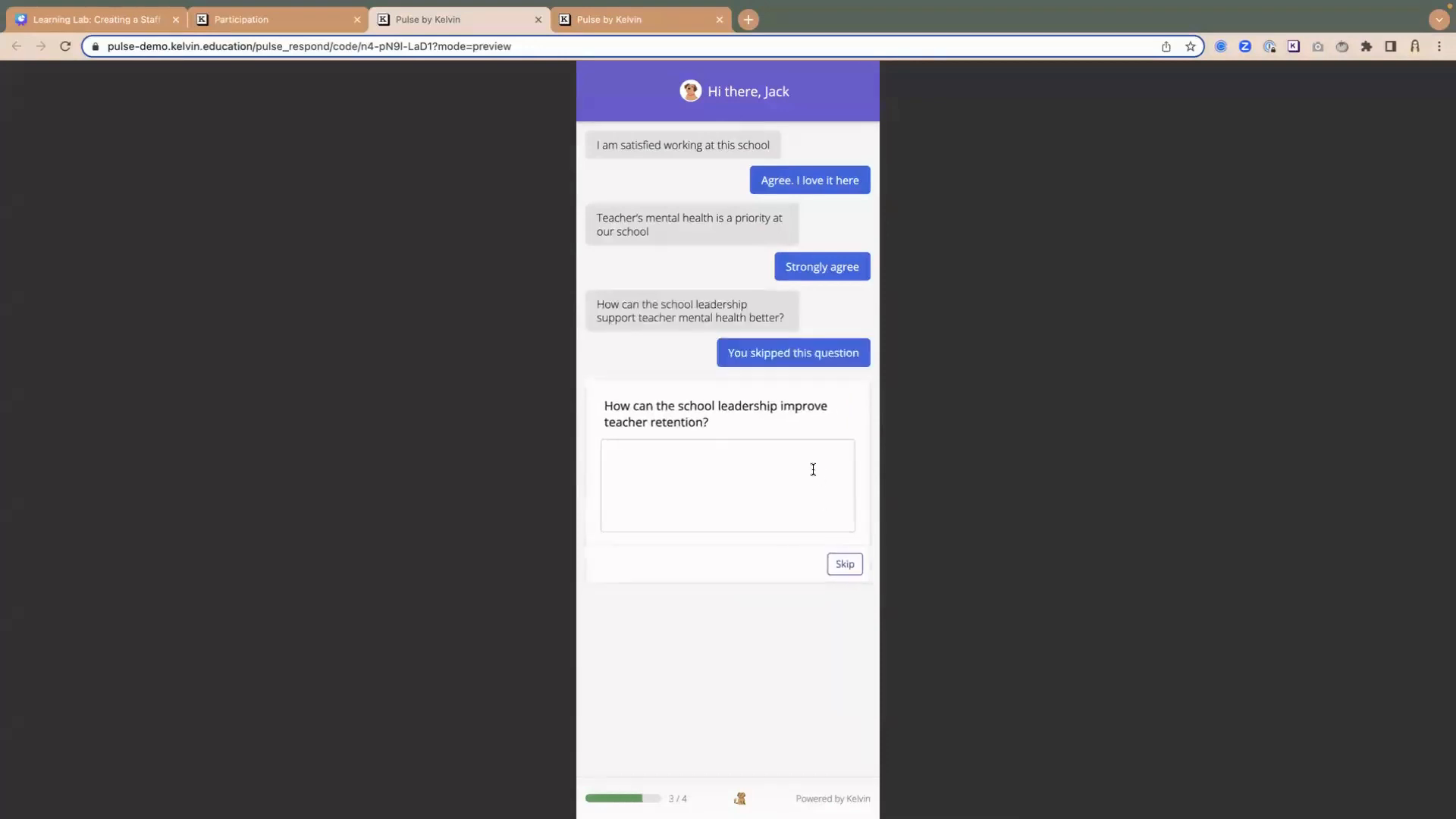
left_click(714, 458)
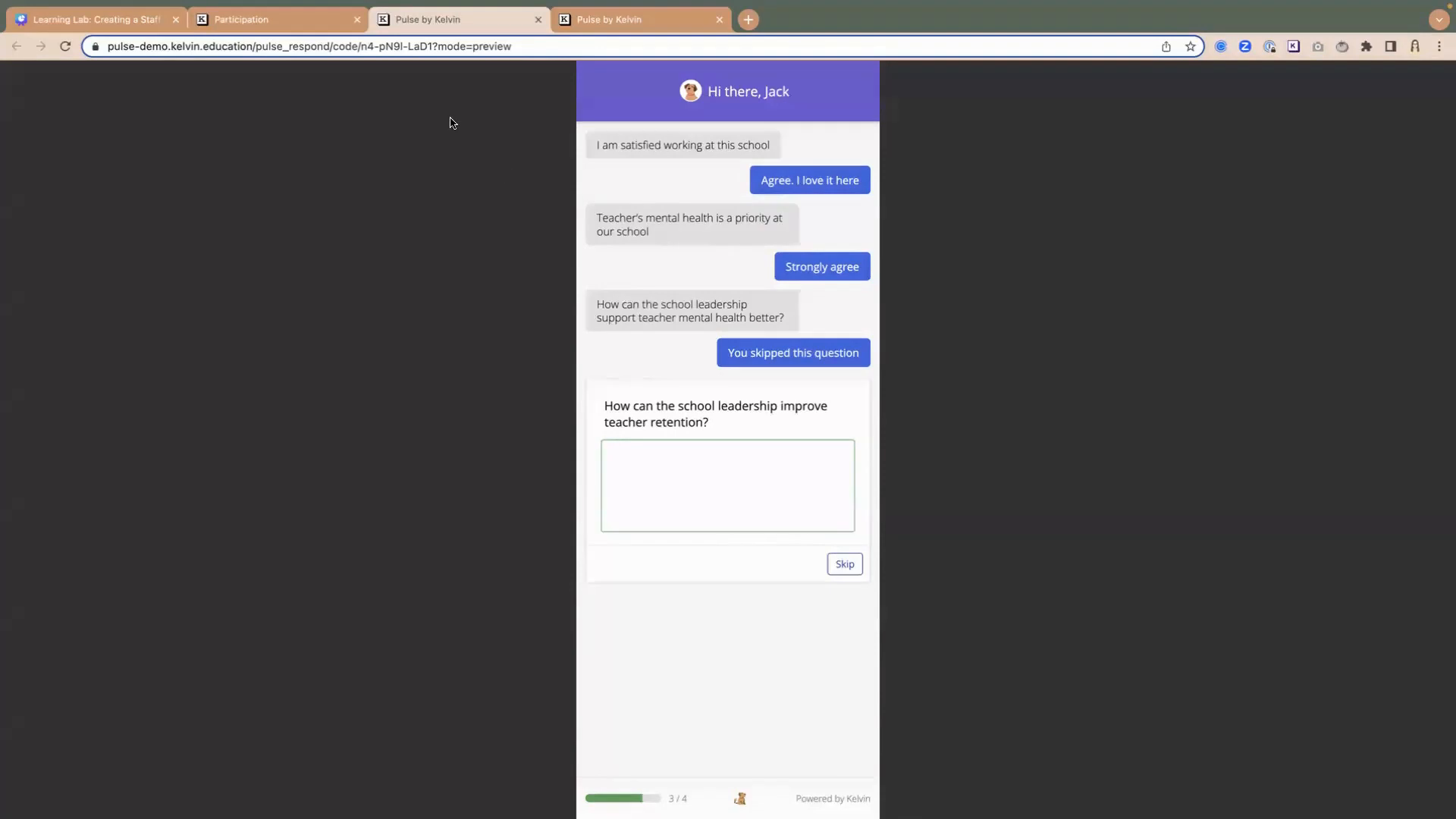
- Return to the Participation report, close the staff member's profile and look over the list of respondents
mouse_move(271, 38)
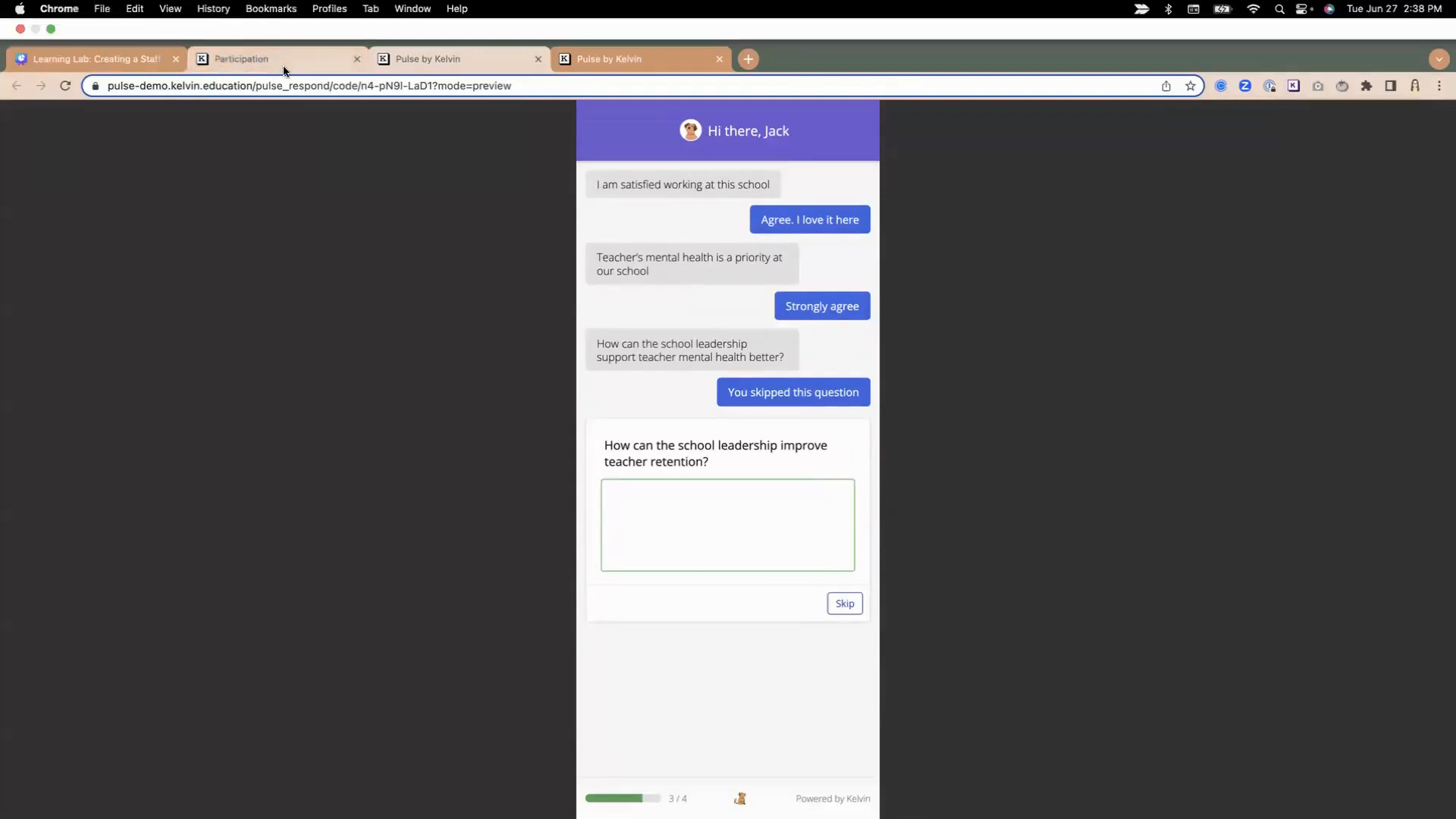
left_click(284, 66)
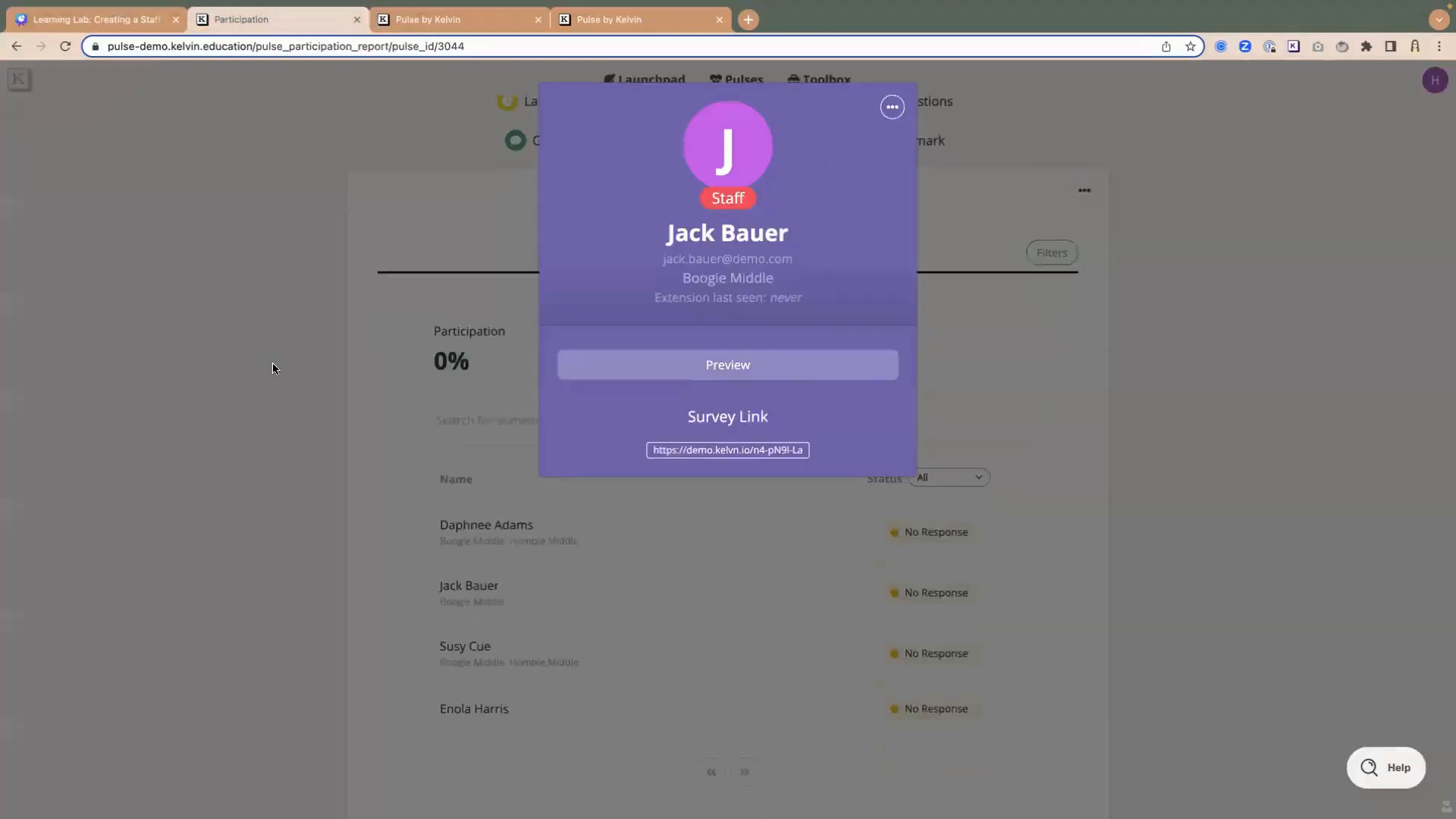
left_click(379, 528)
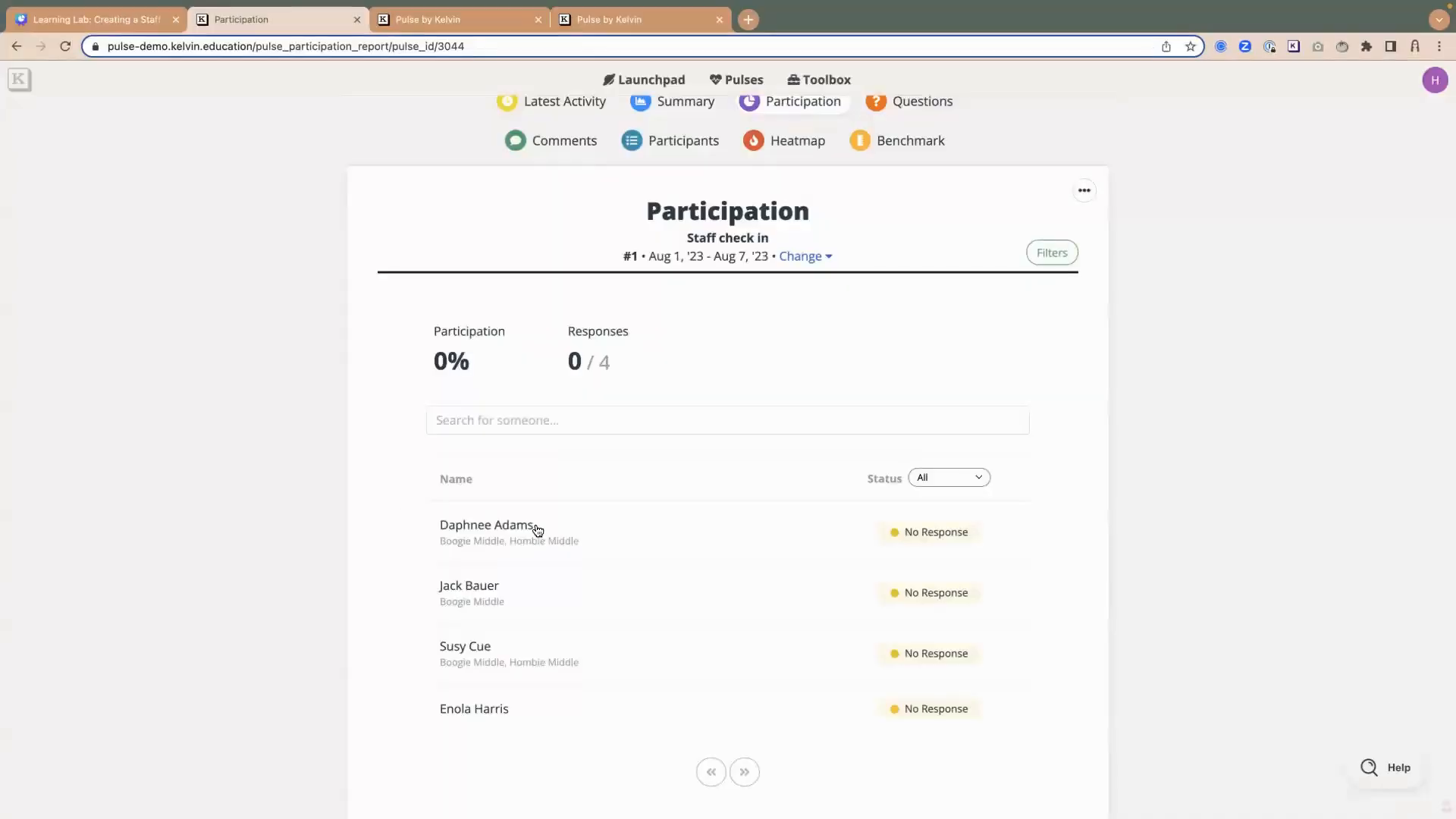
scroll(561, 542, "down", 2)
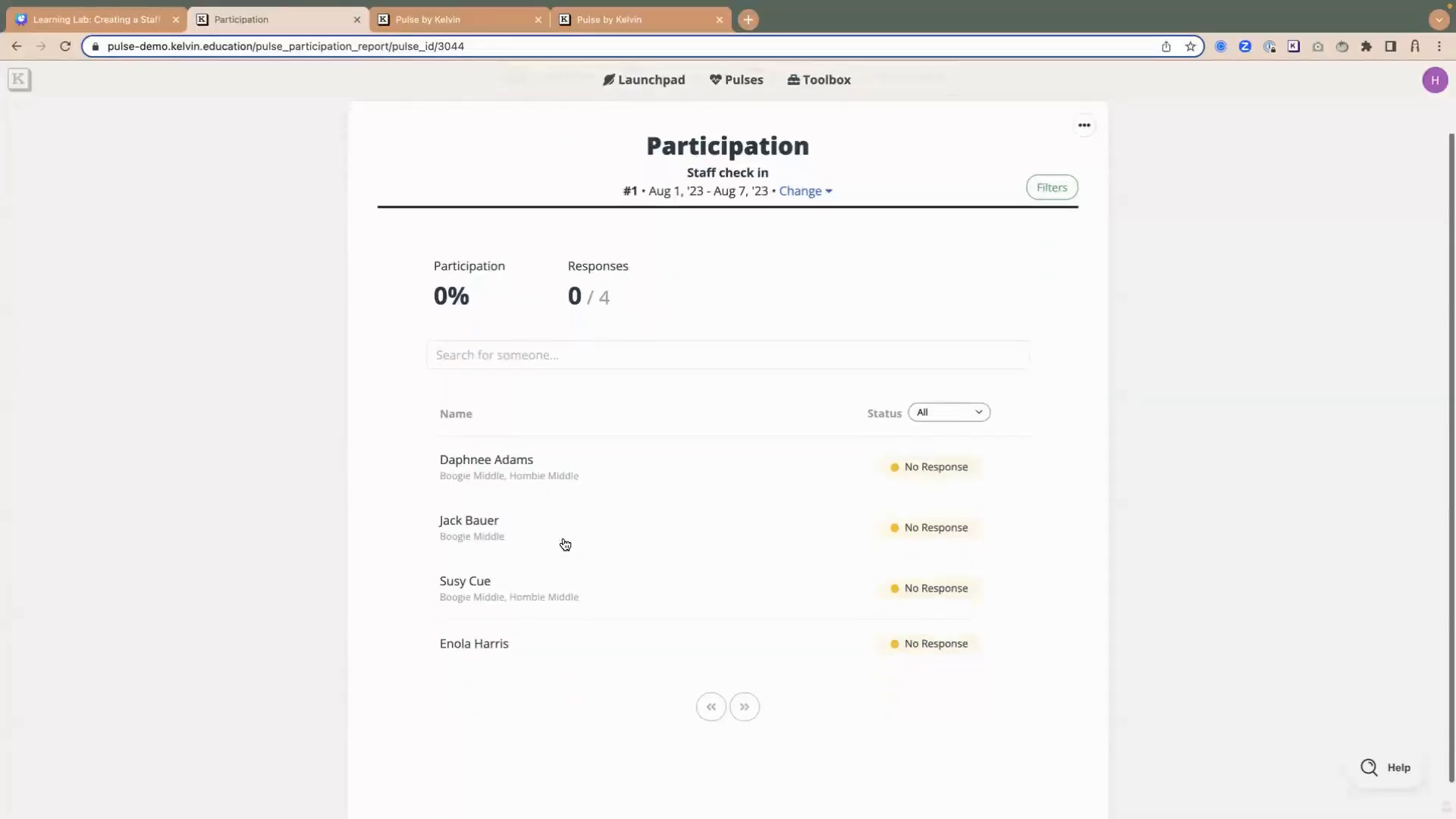
scroll(565, 544, "up", 1)
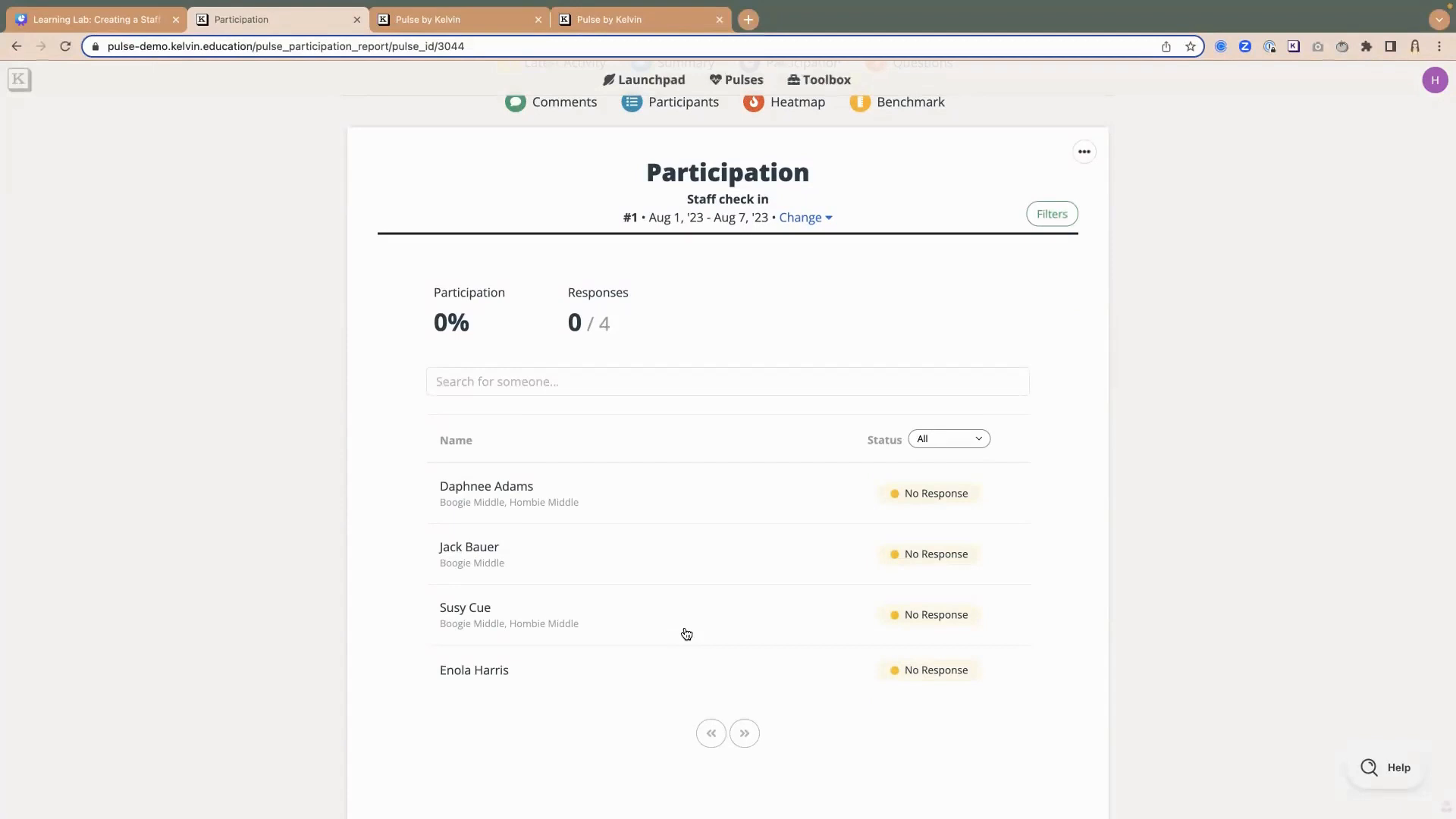
- Switch to the Canva presentation and present it full screen from page 4, Kelvin Resources
left_click(92, 22)
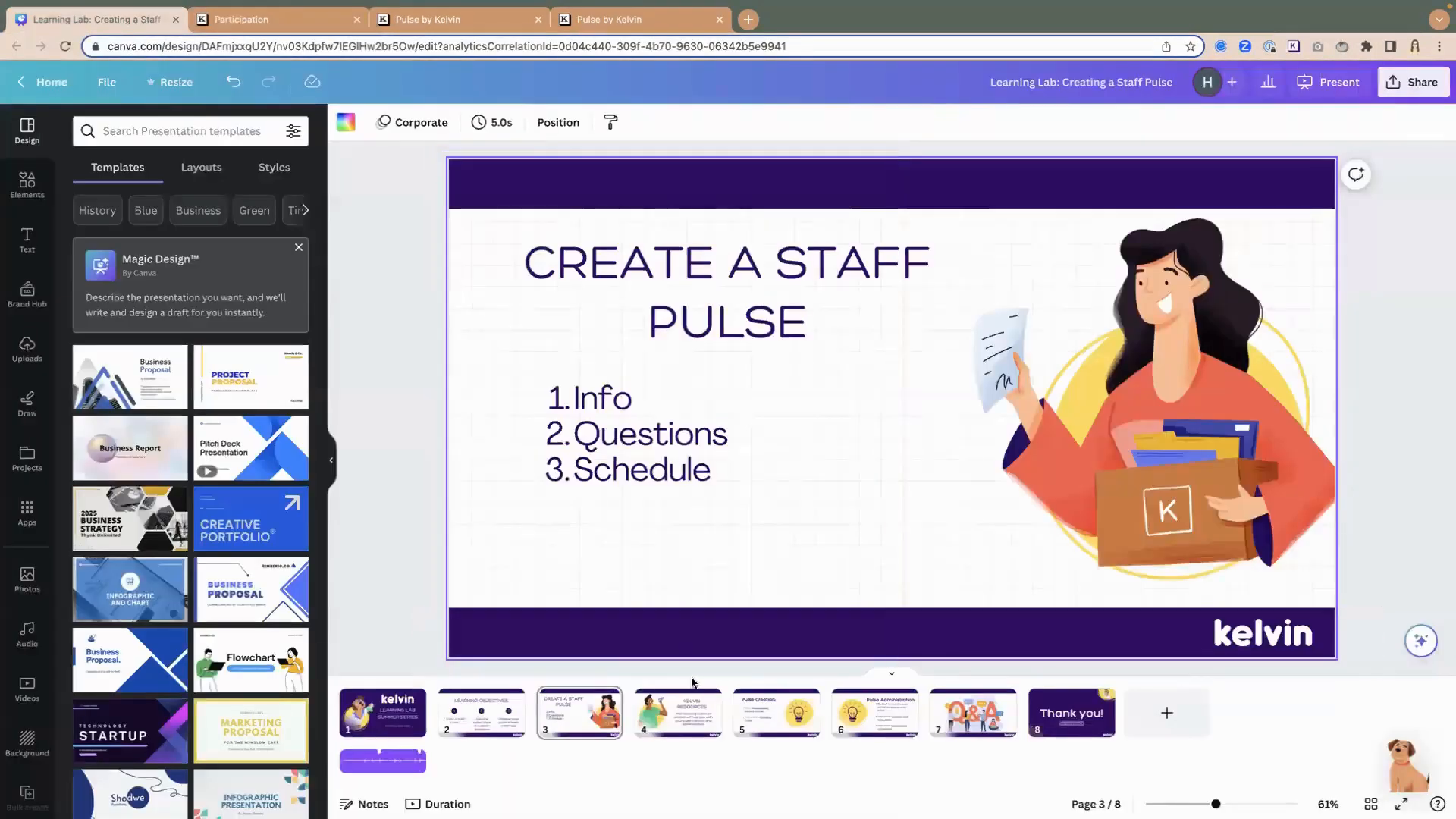
left_click(671, 732)
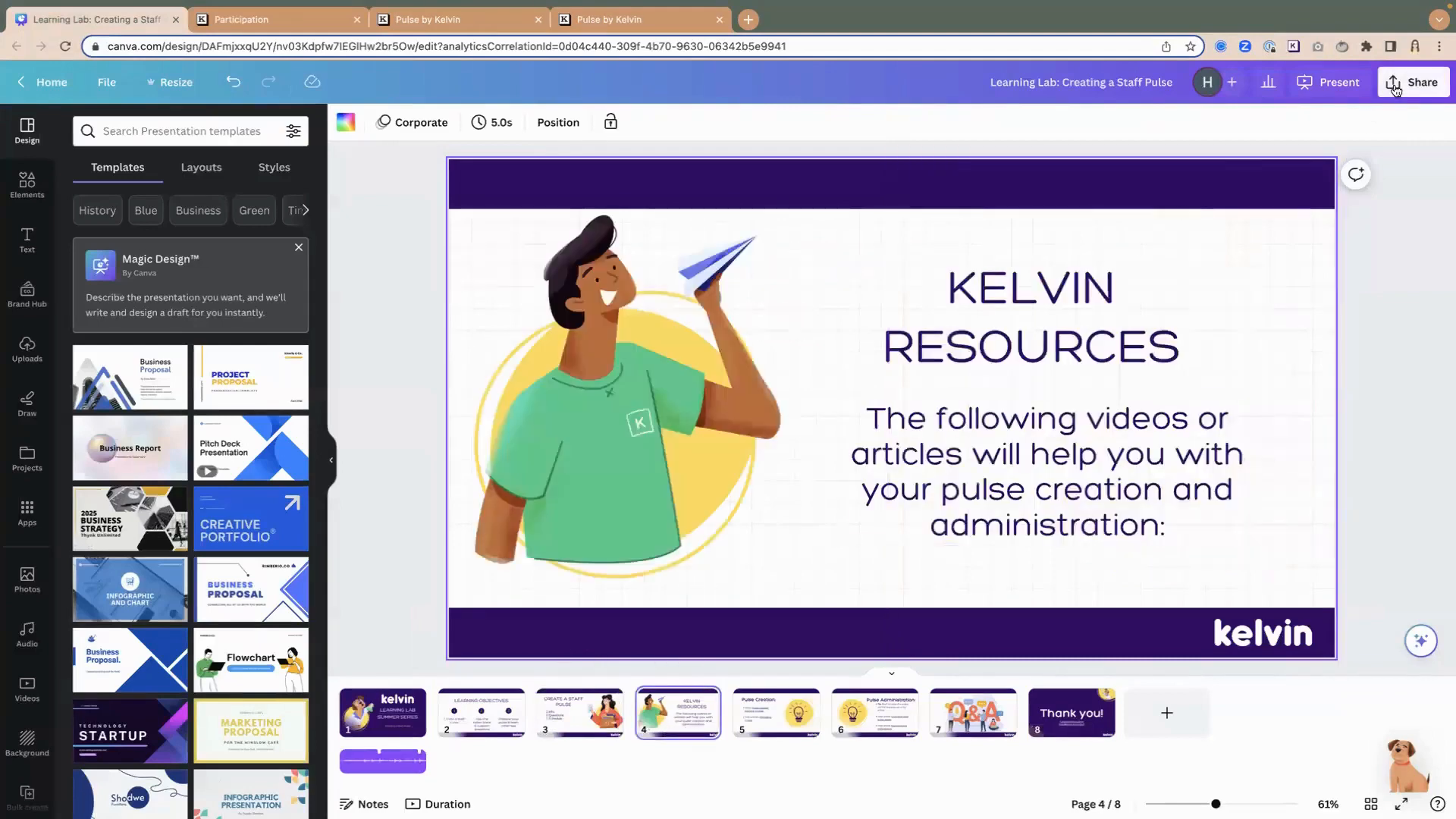
left_click(1322, 84)
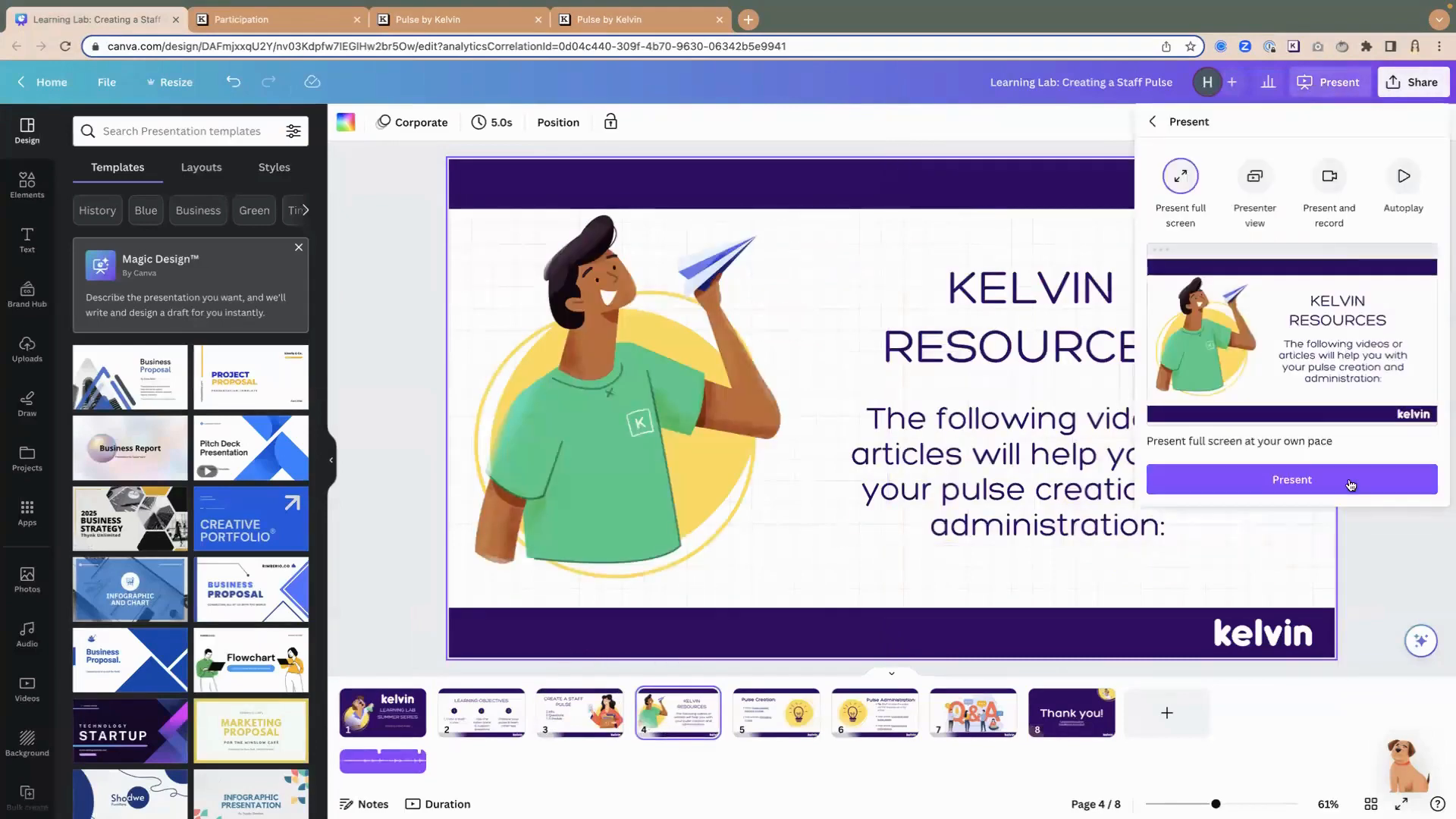
left_click(1345, 486)
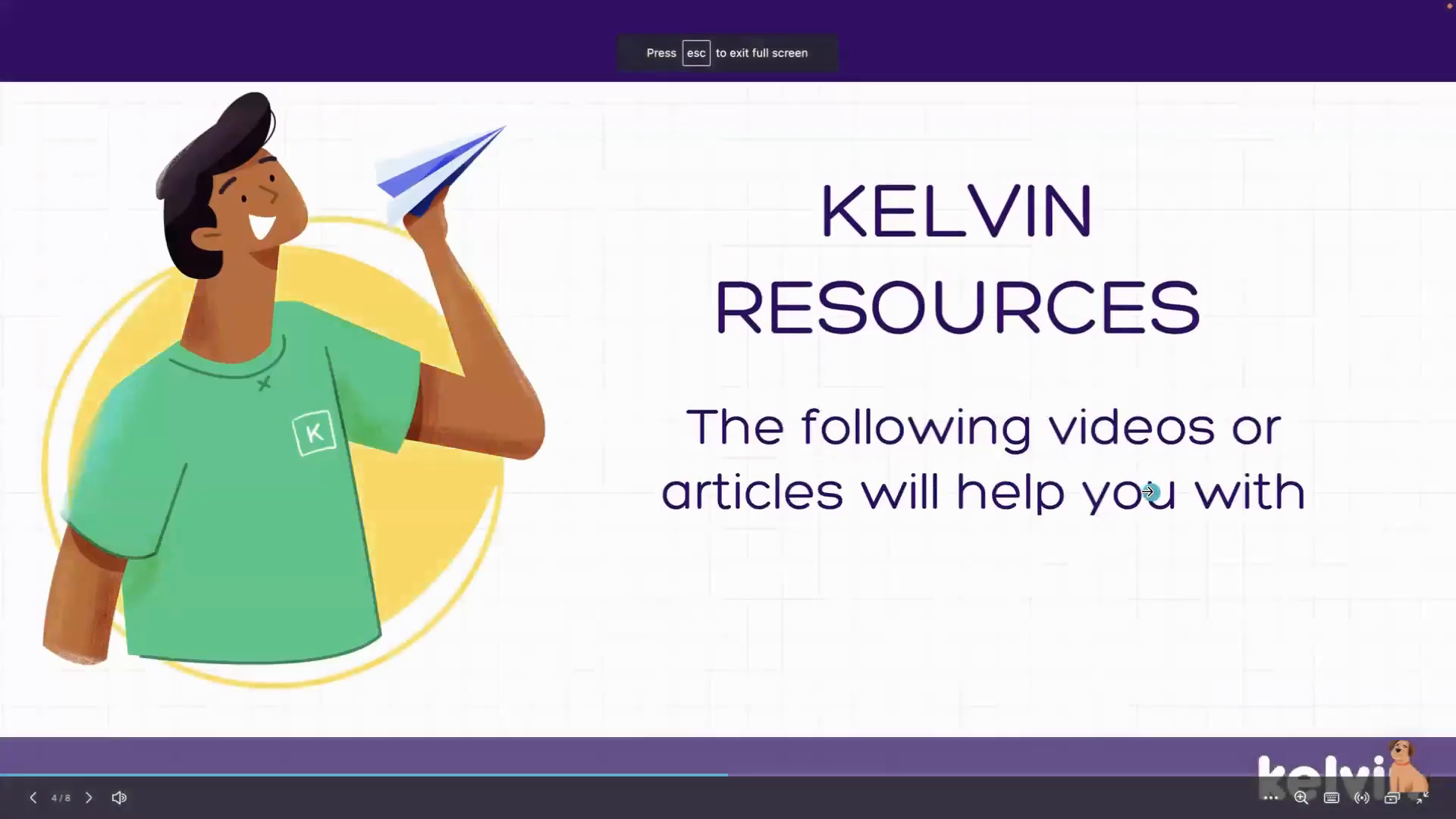